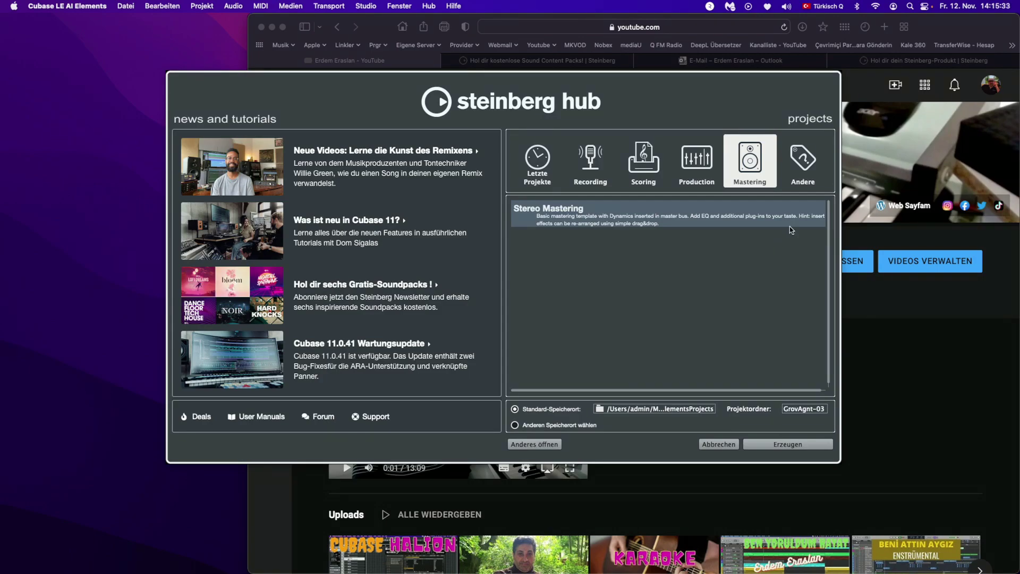
- Create a new project from the Empty template in the Andere category, using the default storage location
left_click(806, 158)
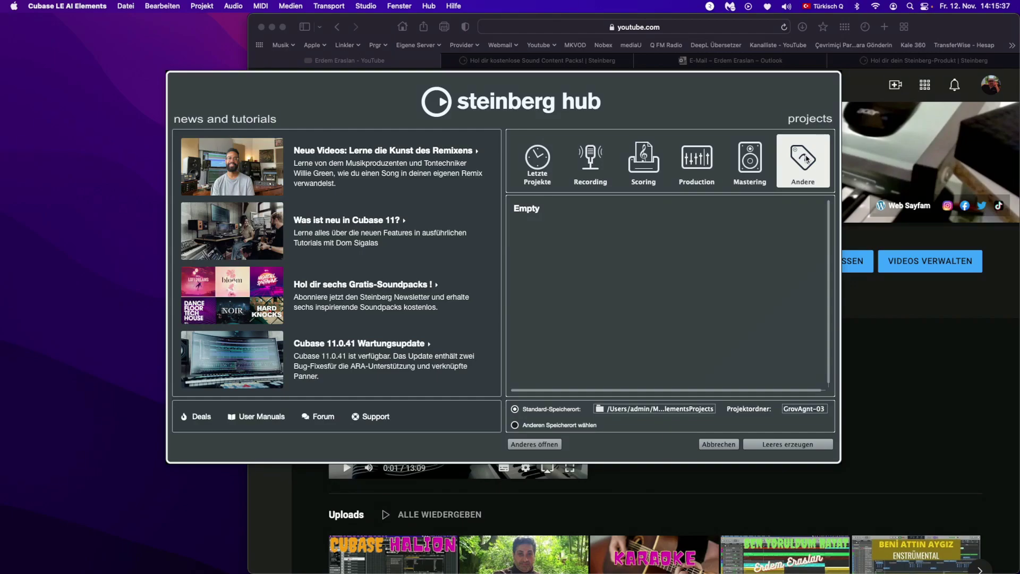
left_click(515, 209)
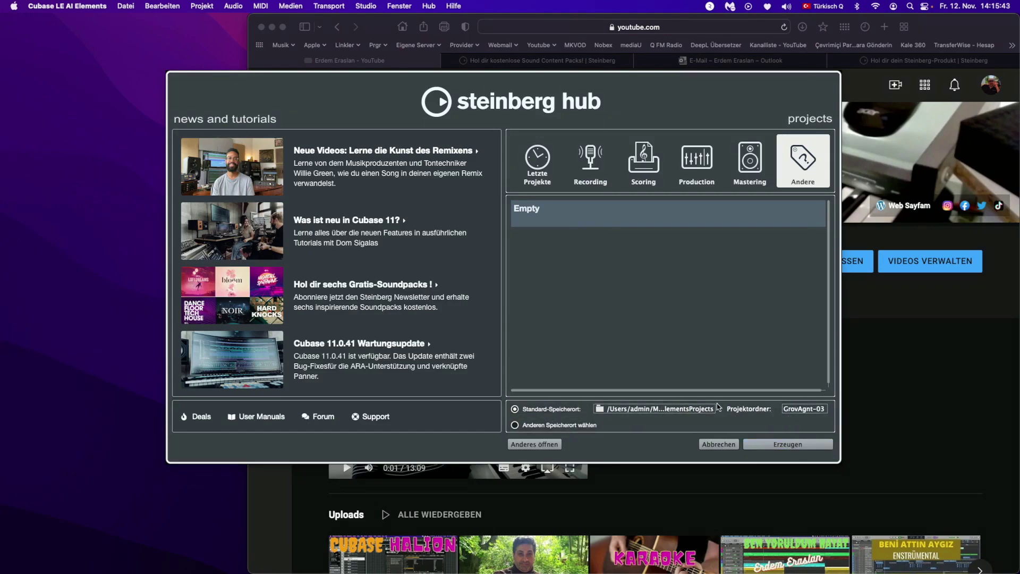
double_click(537, 210)
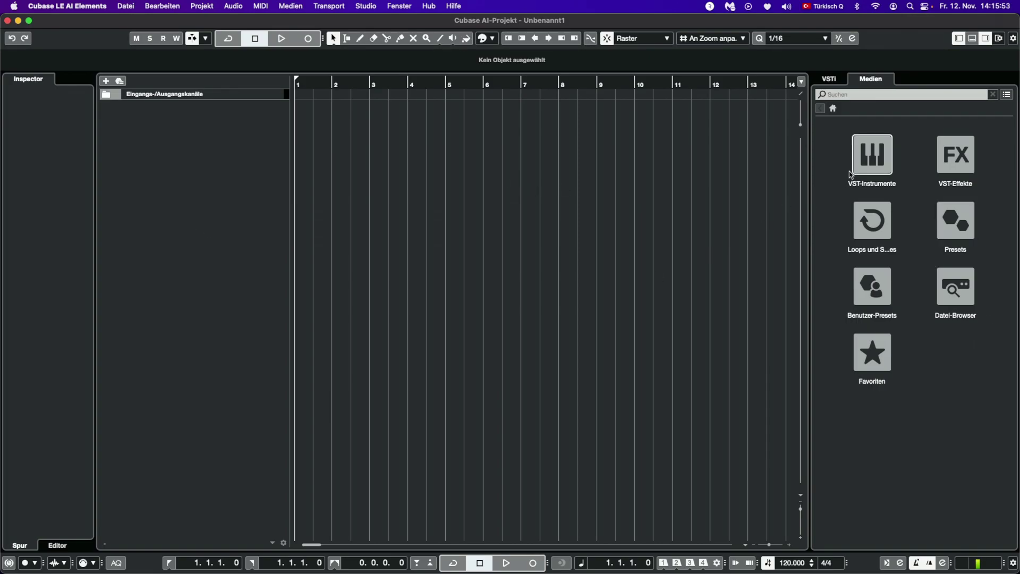
- Open the Loops und Samples section of the media browser and look through the installed sound packs
left_click(875, 216)
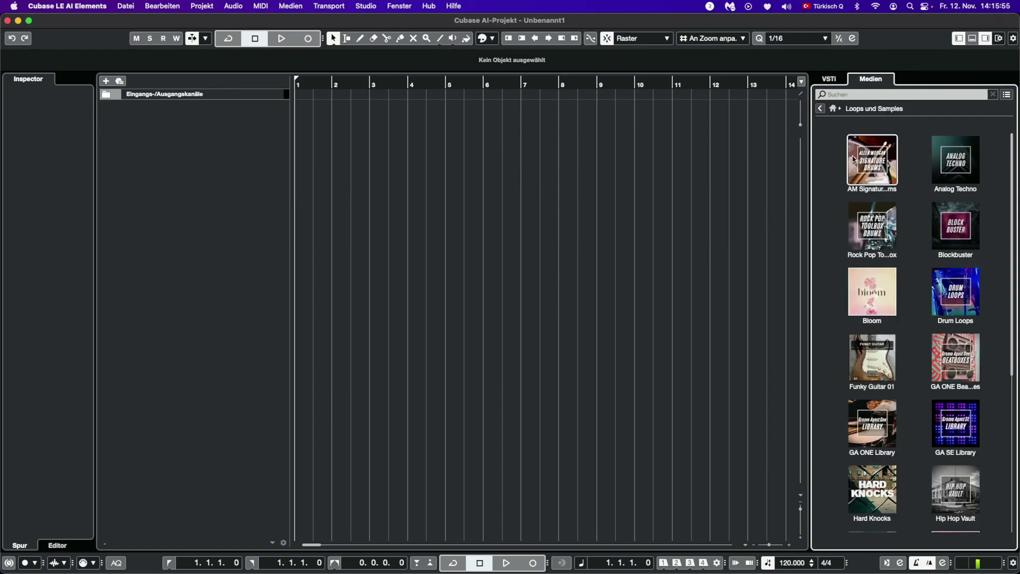
left_click(833, 105)
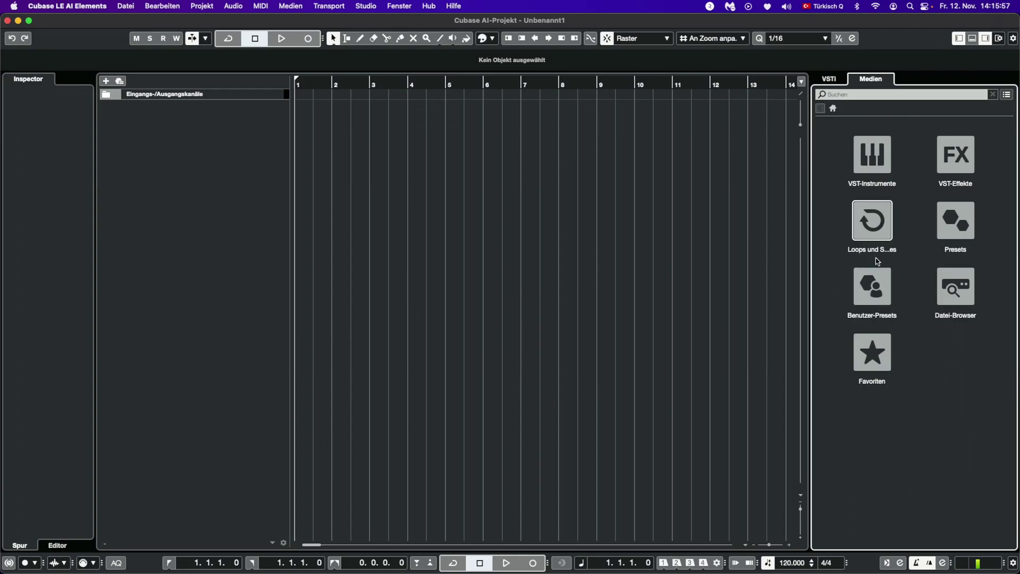
left_click(874, 242)
scroll(962, 396, "down", 5)
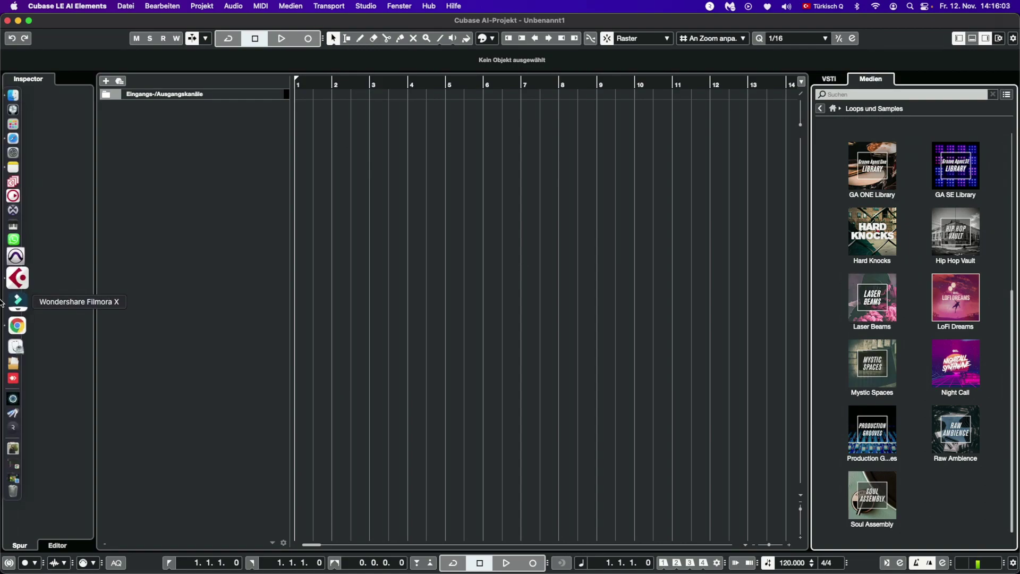
- Switch to Safari and view the Steinberg Download Assistant page and the free Sound Content Packs page
key("ctrl+Up")
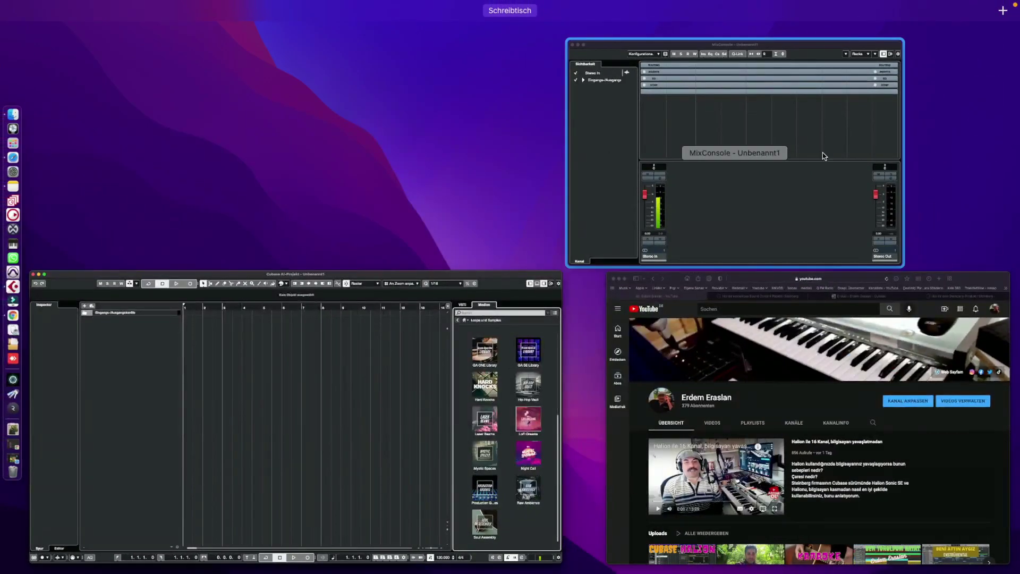
left_click(808, 340)
left_click(913, 63)
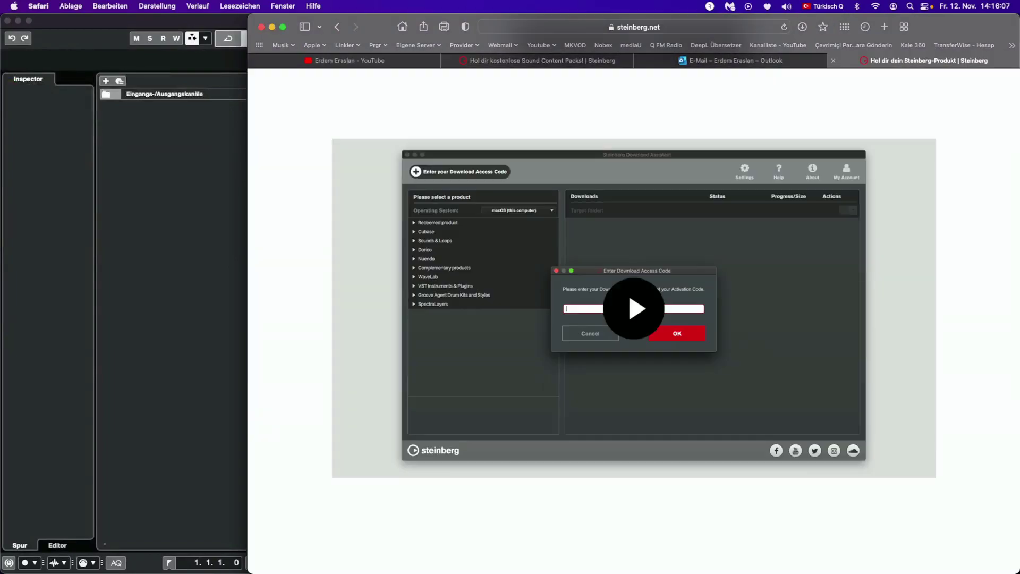
scroll(689, 151, "up", 5)
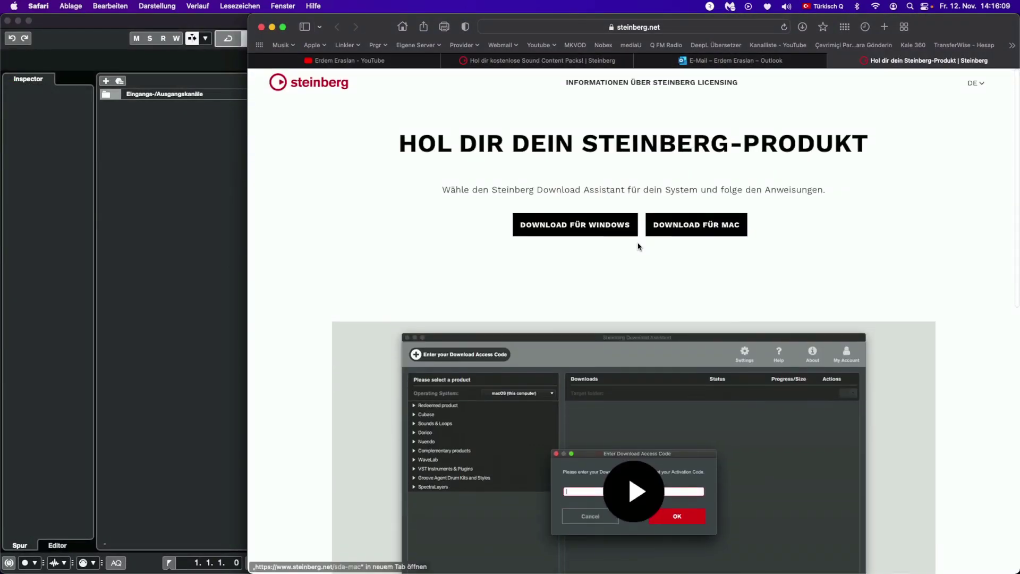
left_click(552, 61)
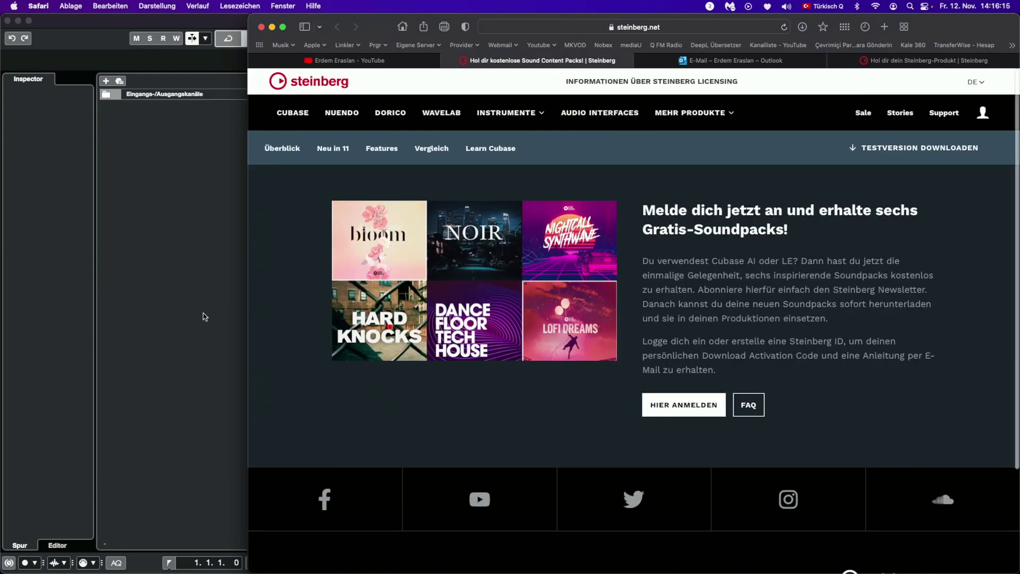
- Switch back to Cubase and open the Bloom pack in Loops und Samples
left_click(199, 300)
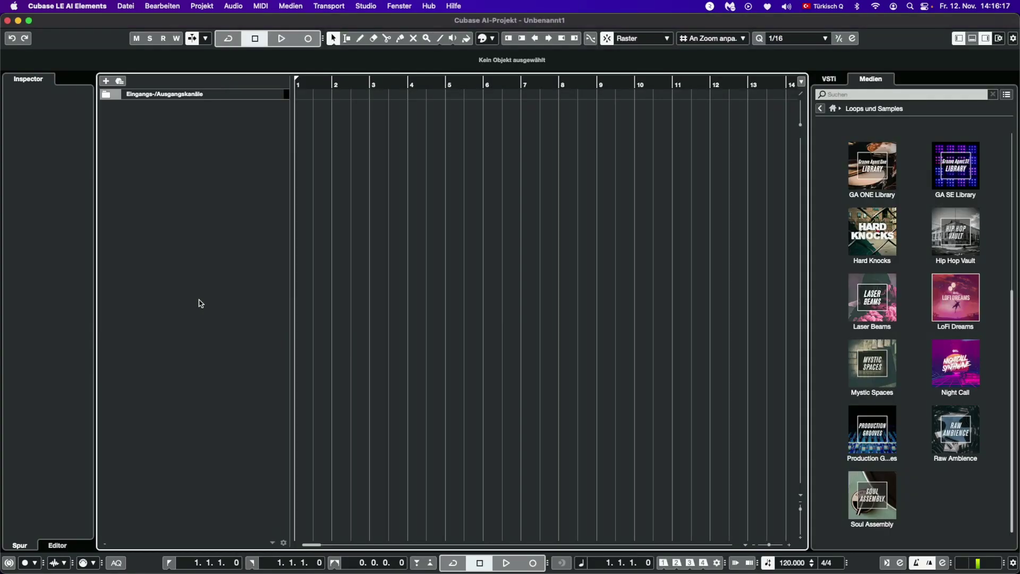
scroll(938, 388, "up", 1)
scroll(937, 389, "up", 5)
left_click(868, 254)
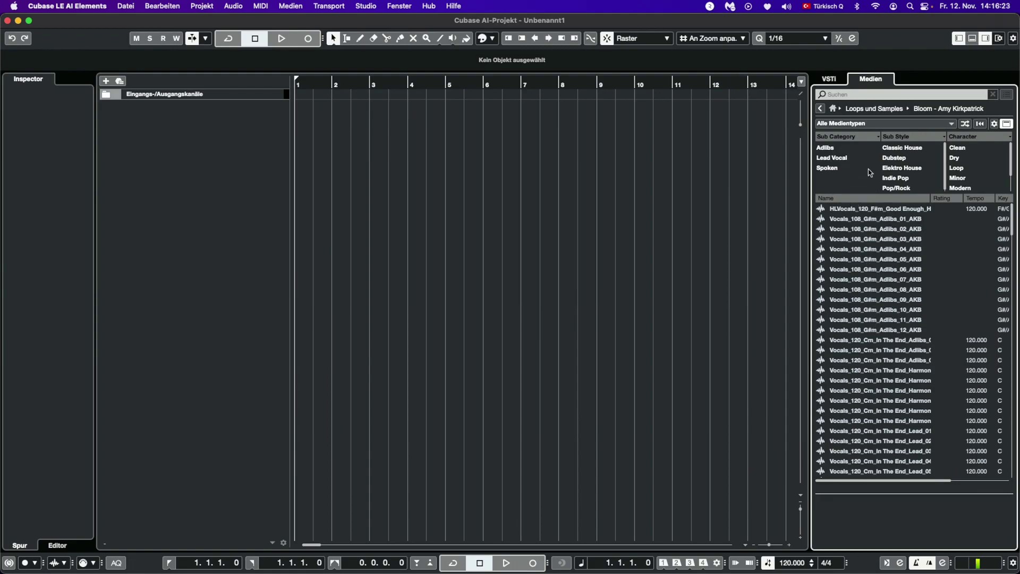
- Return to the Loops und Samples overview, look through the sound packs and reopen Bloom
left_click(834, 108)
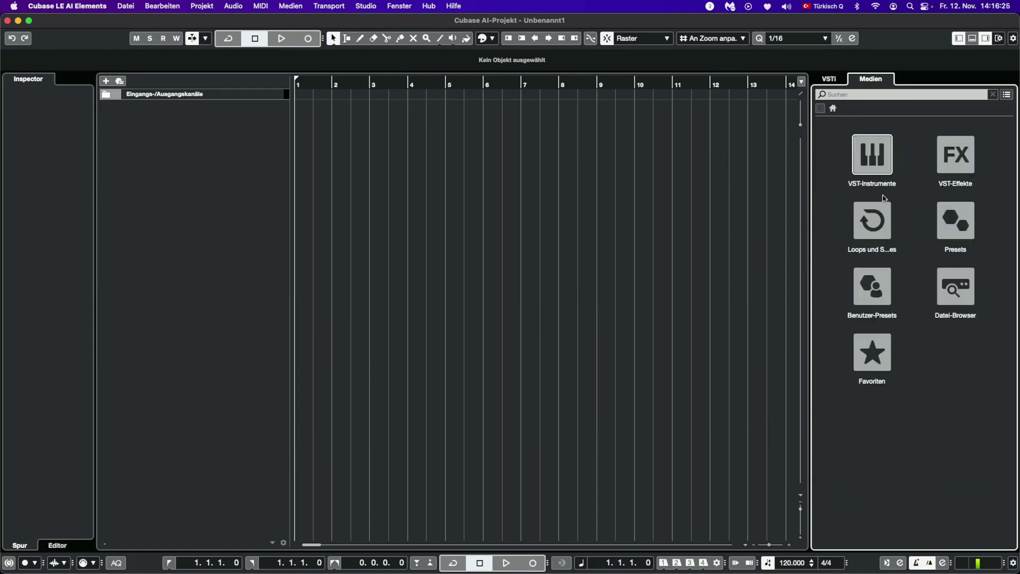
left_click(876, 227)
scroll(898, 373, "down", 5)
scroll(898, 373, "up", 7)
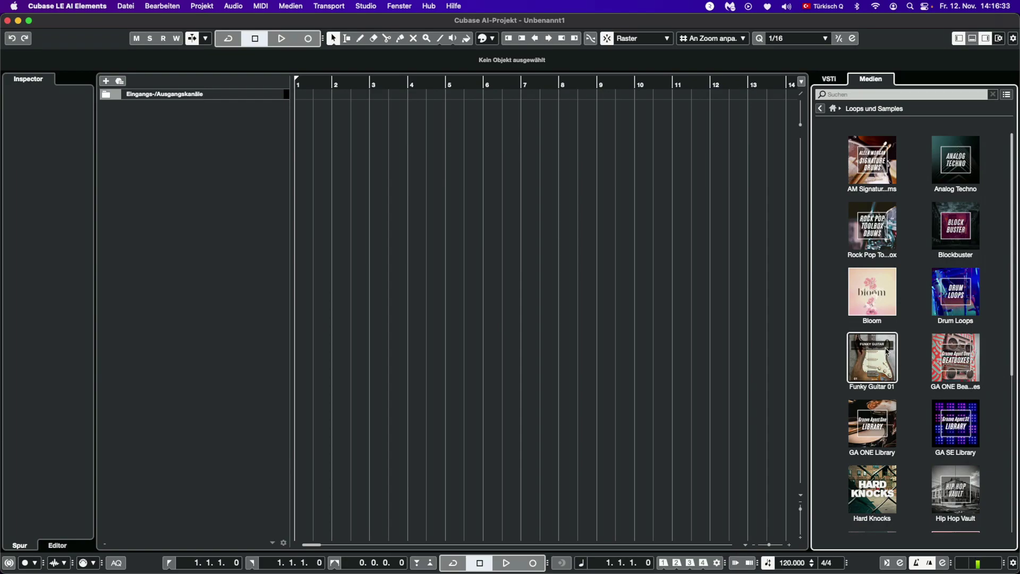
left_click(884, 296)
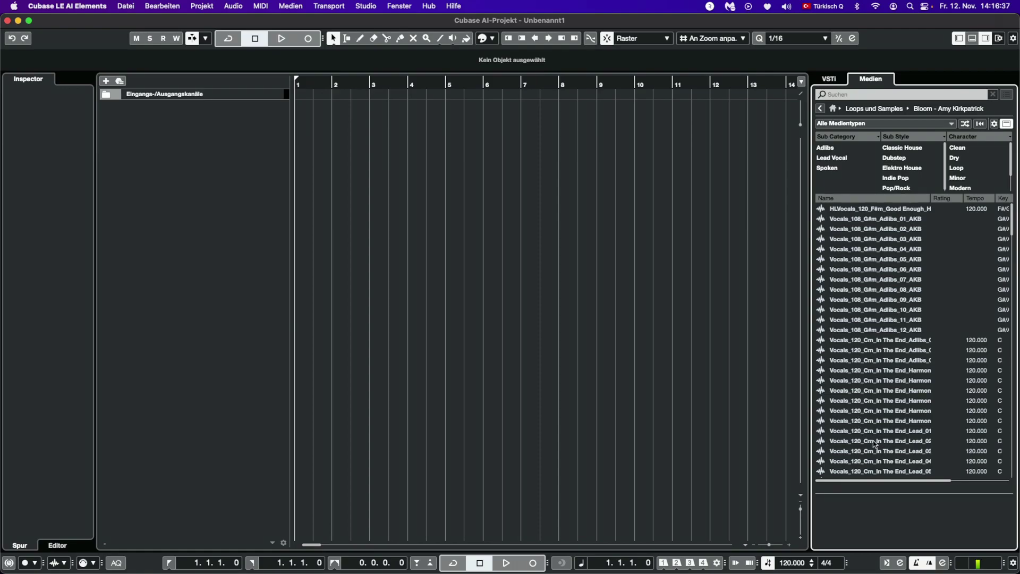
- Preview the Bloom samples Vocals_108_G#m_Adlibs_01, 03 and 07, plus Vocals_120_Cm_In The End_Adlibs_01
left_click(856, 220)
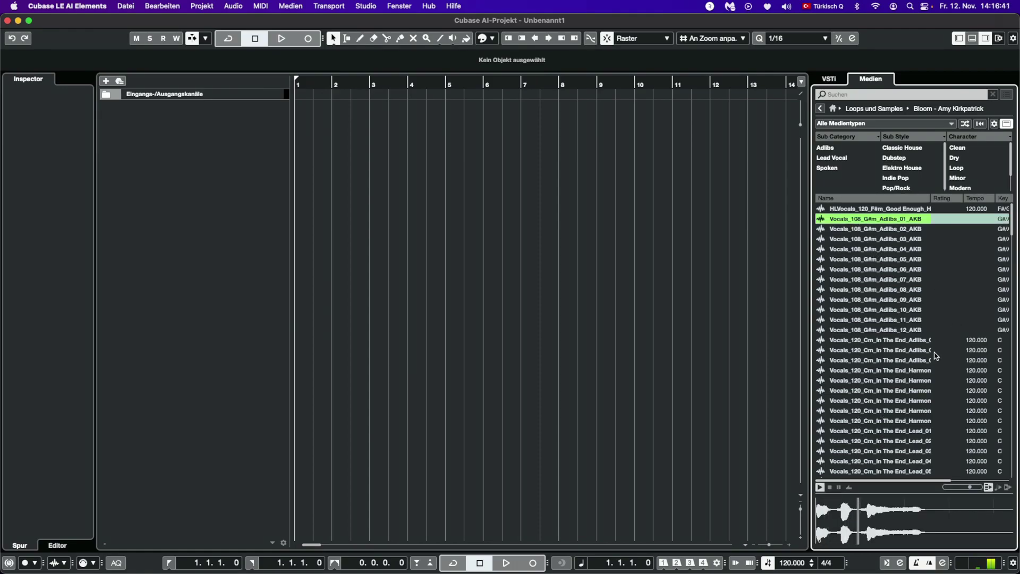
left_click(873, 238)
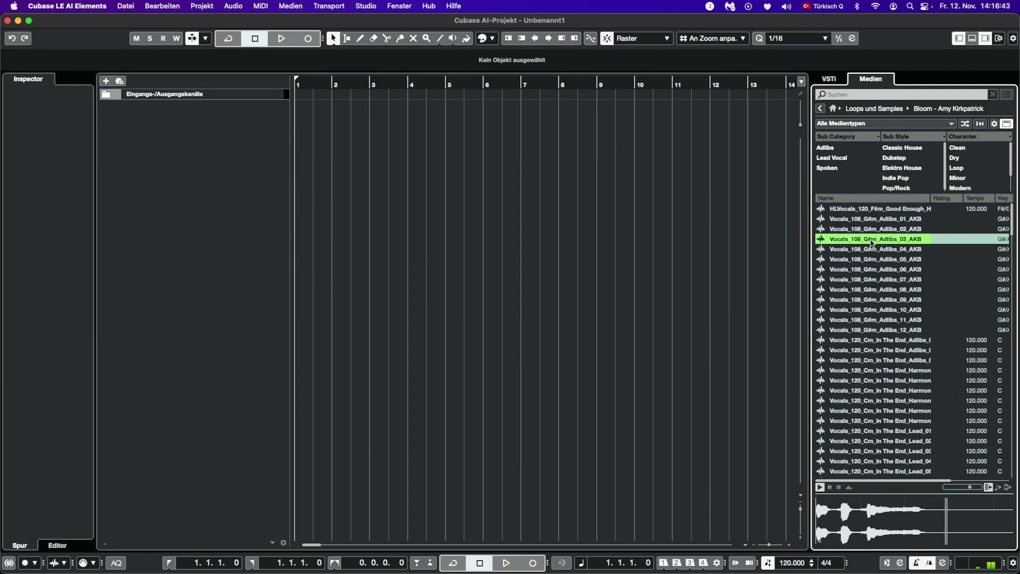
left_click(861, 279)
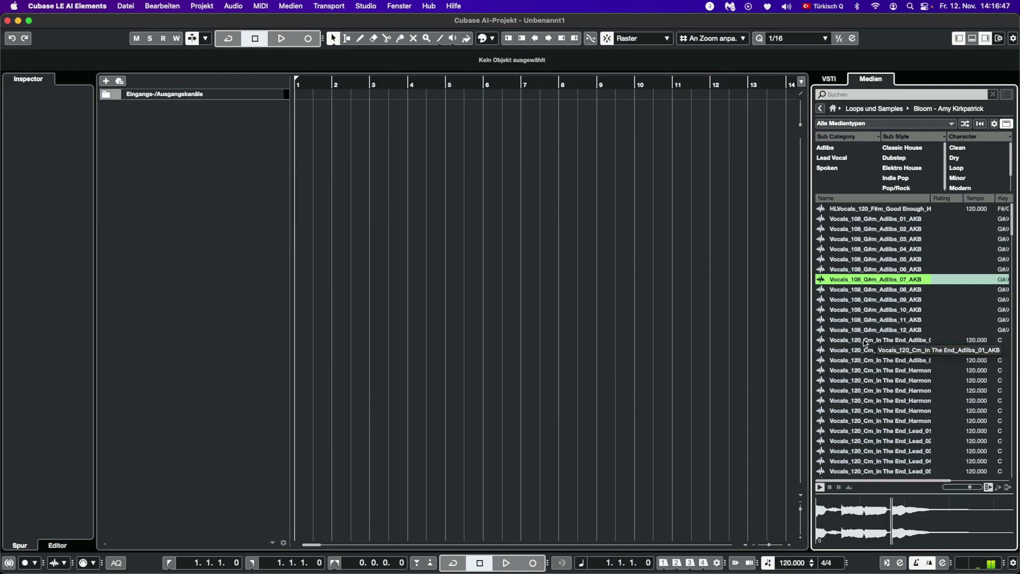
left_click(865, 341)
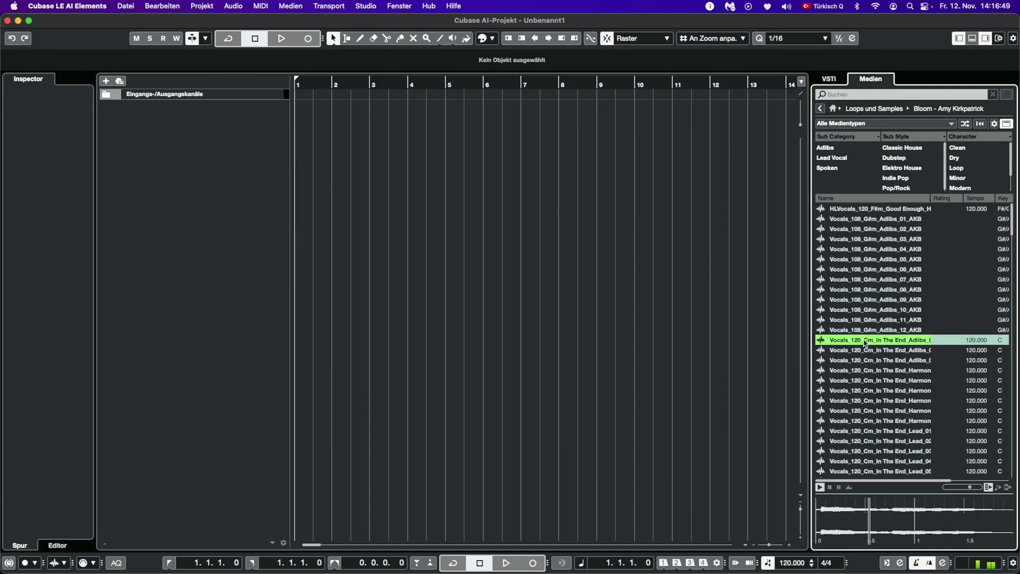
- Preview Vocals_120_Cm_In The End_Lead_22, stop playback and look through the rest of the Bloom samples
scroll(864, 342, "down", 6)
scroll(865, 343, "down", 5)
left_click(866, 309)
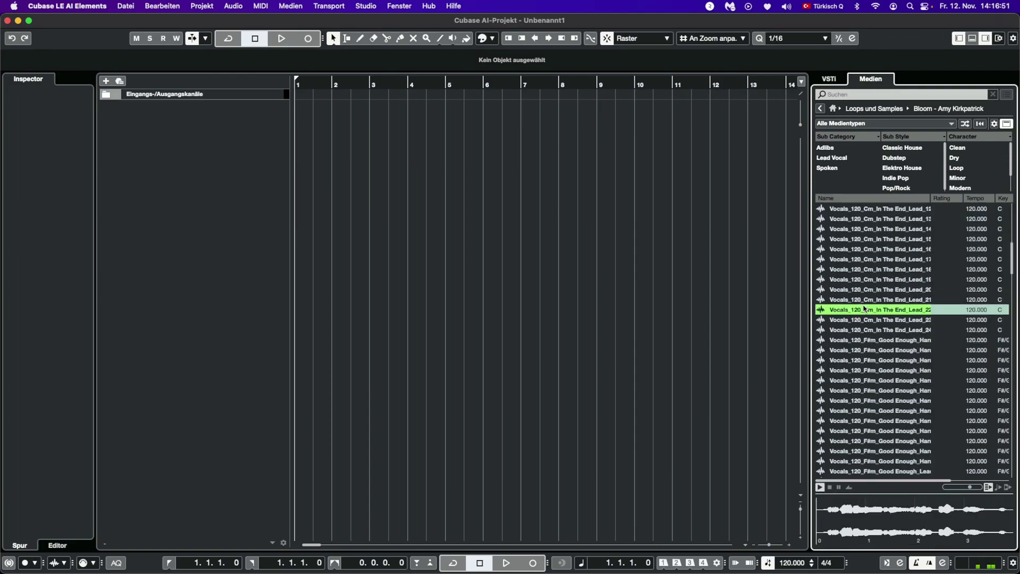
left_click(829, 487)
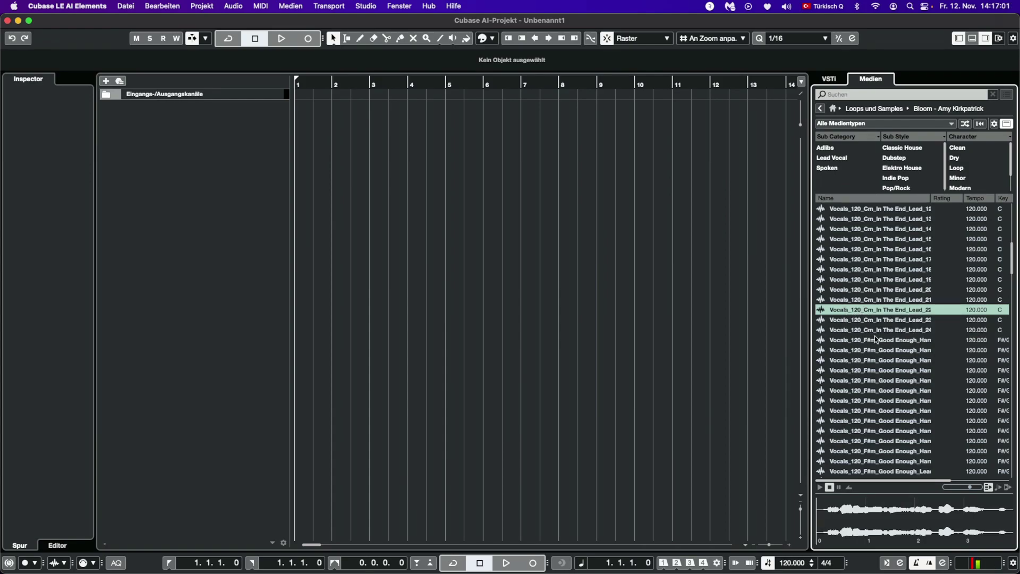
scroll(875, 338, "down", 15)
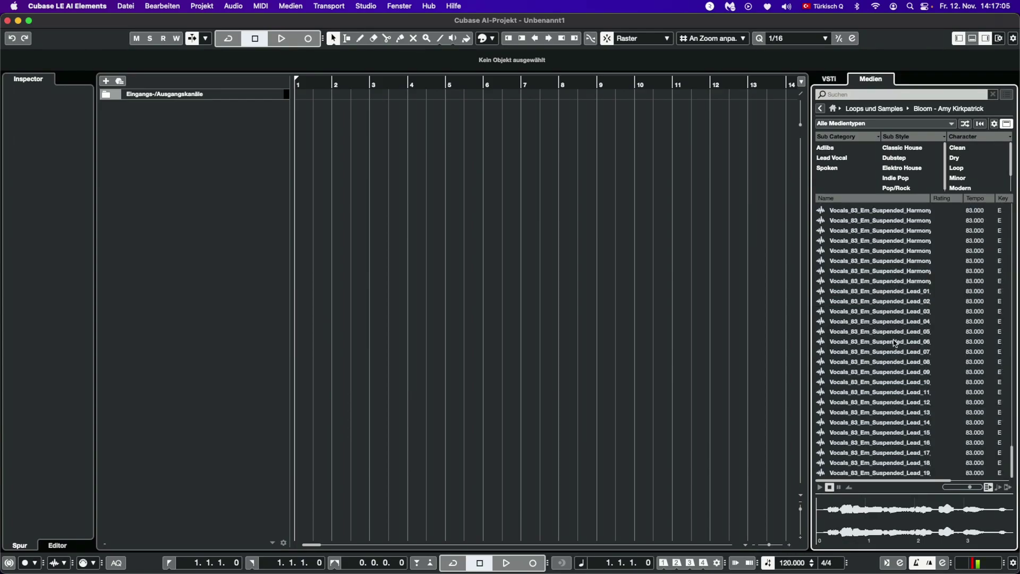
scroll(893, 340, "up", 10)
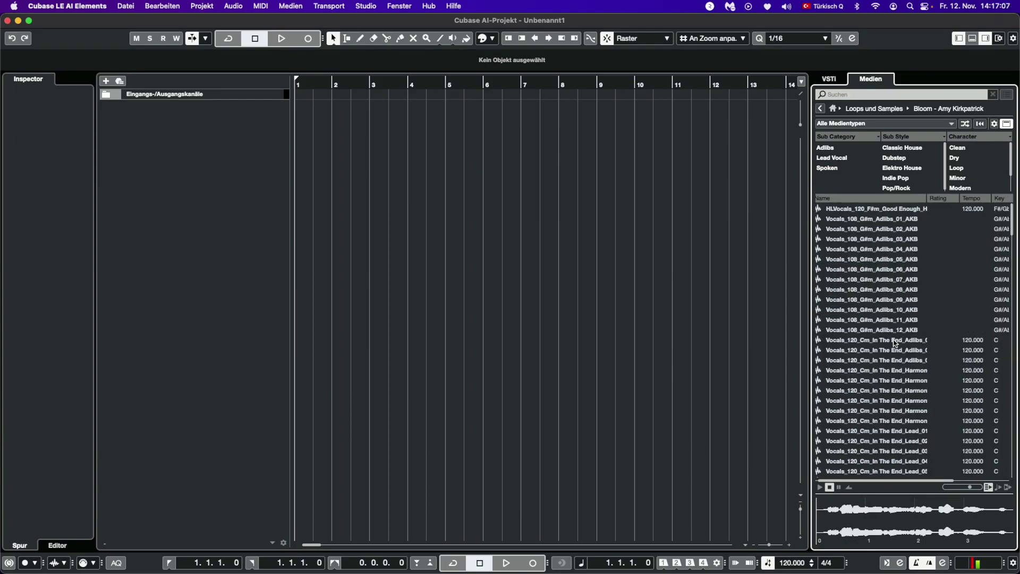
- Go back to the Loops und Samples overview and open the Laser Beams pack
left_click(835, 108)
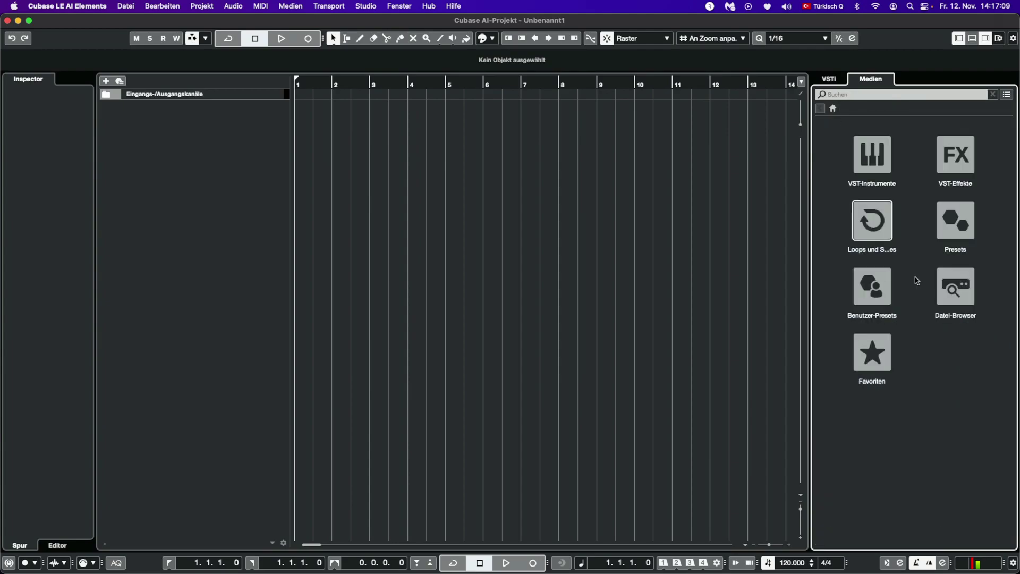
left_click(879, 215)
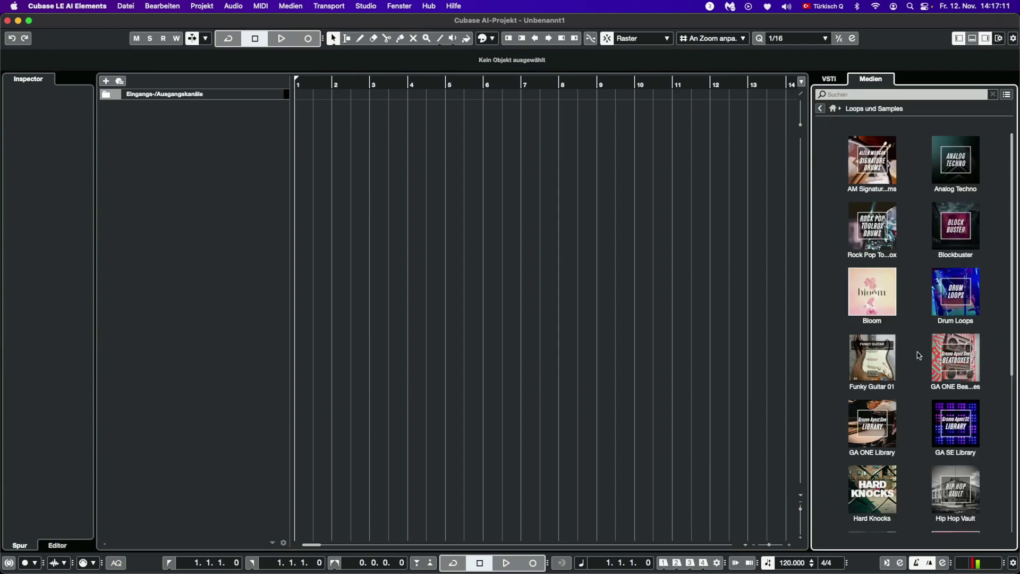
scroll(925, 422, "down", 8)
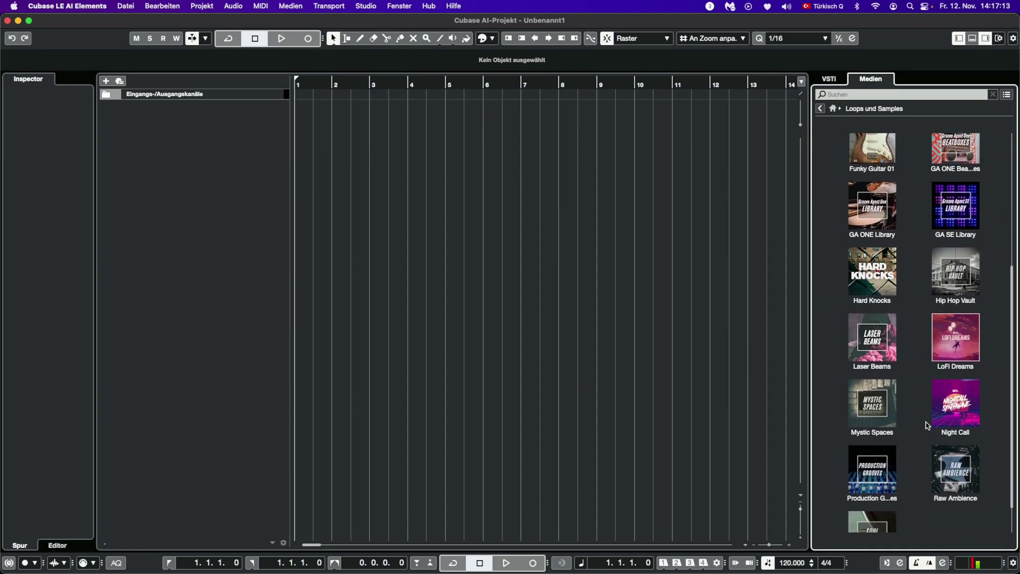
left_click(895, 344)
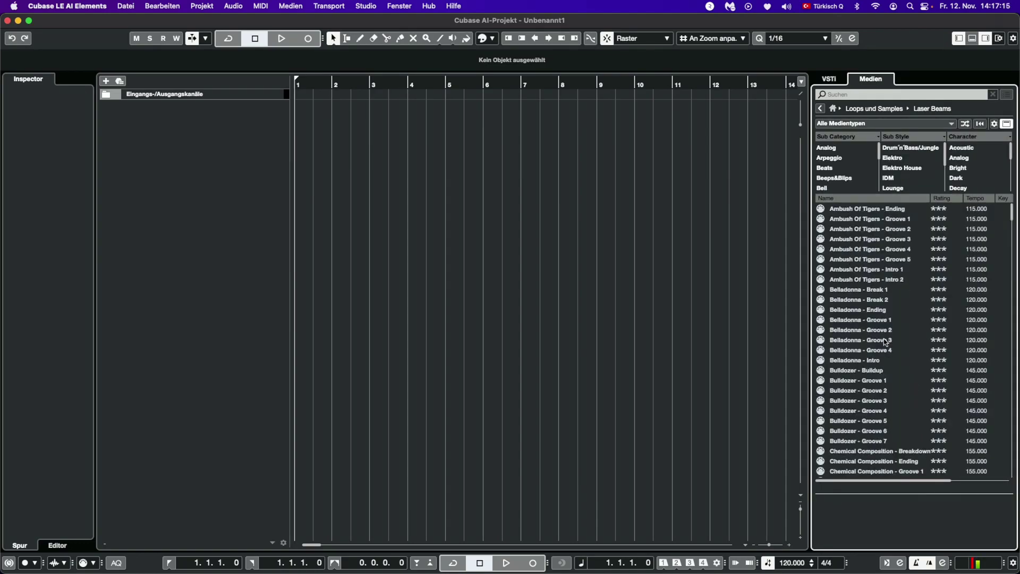
- Preview the Laser Beams samples FC11_Kit_12_Clap_ME and FC11_Kit_12_Kick1_ME_Noise
scroll(858, 412, "down", 15)
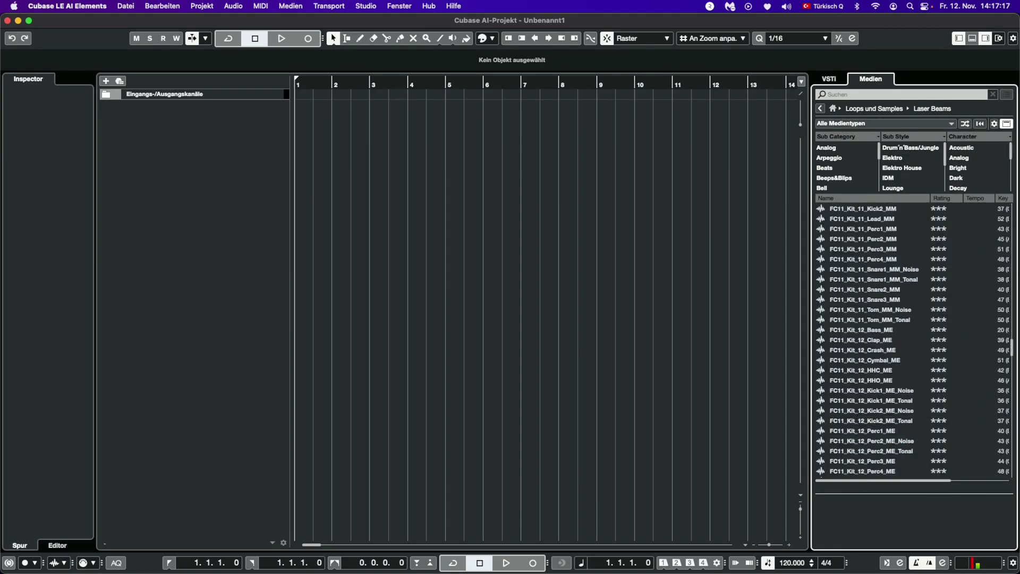
left_click(871, 342)
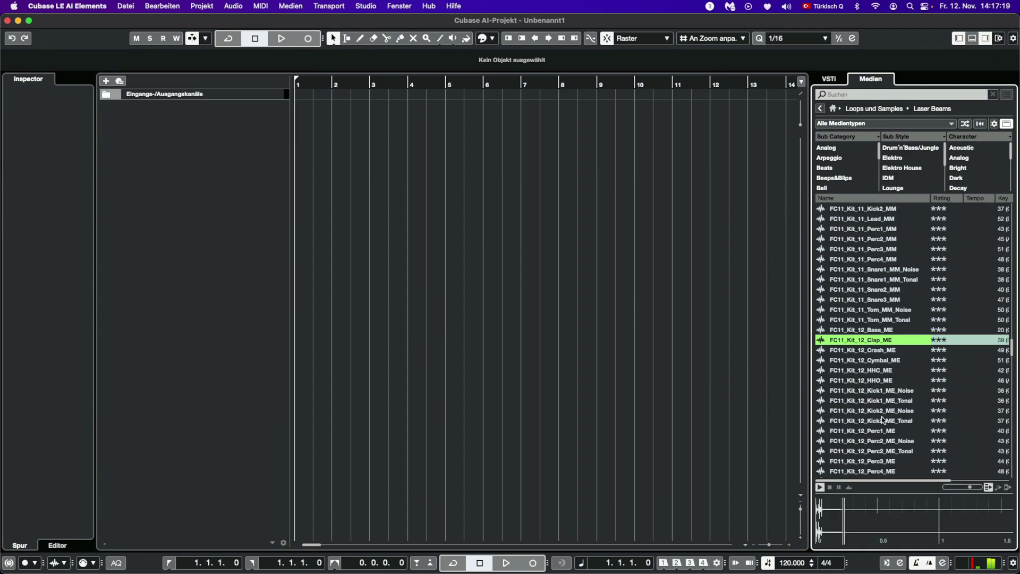
left_click(850, 391)
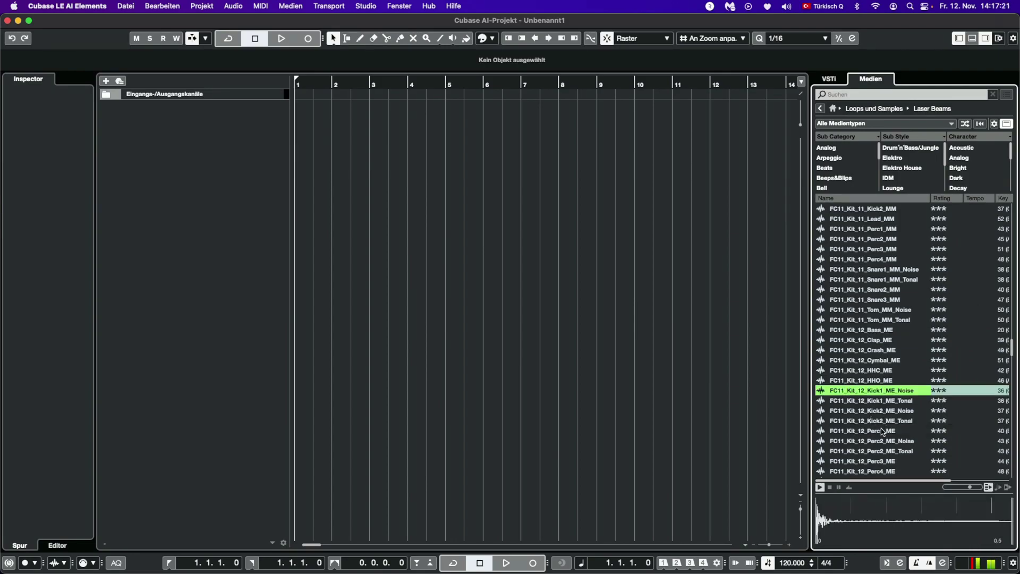
- Preview the Laser Beams samples FC11_Kit_16_Croma_F_RR4_JN and FC11_Kit_20_Clap1_MM
scroll(882, 430, "down", 10)
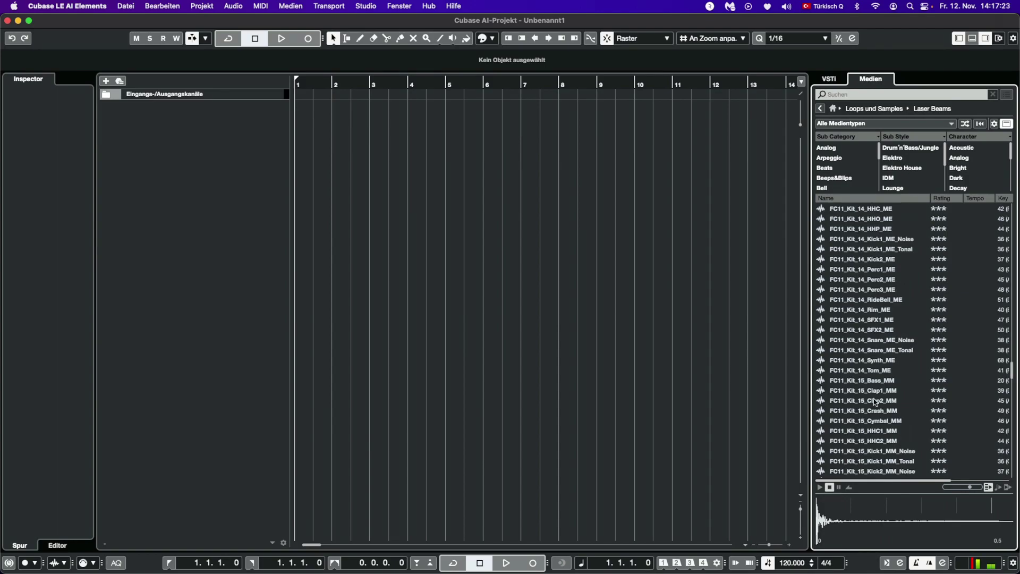
scroll(875, 402, "down", 15)
left_click(884, 330)
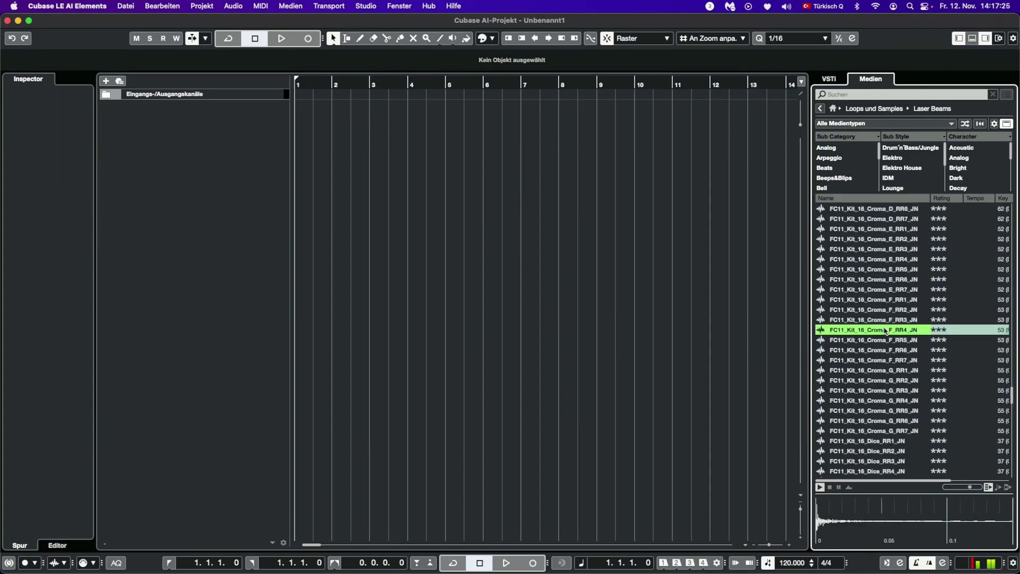
scroll(898, 376, "down", 10)
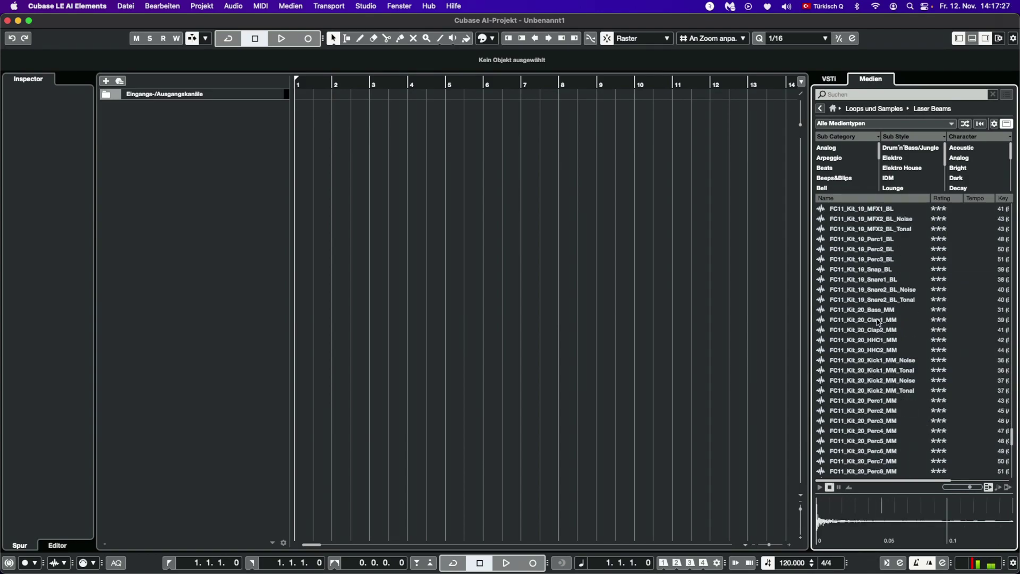
left_click(877, 320)
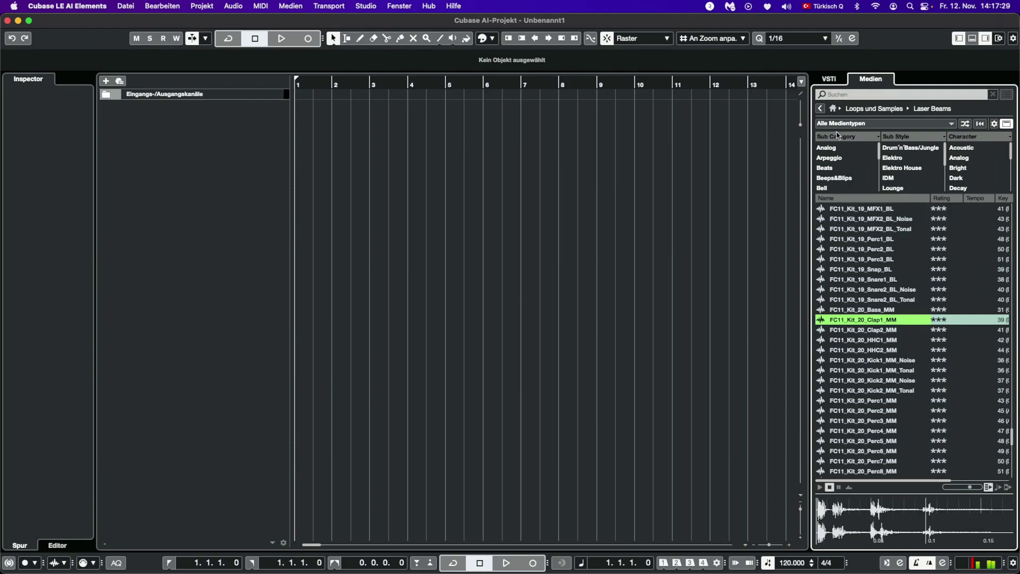
- Return to the Loops und Samples overview, open the Rock Pop Toolbox pack, preview FC04_CK_1_Crash3_v1_AM and look through its samples
left_click(834, 111)
left_click(876, 230)
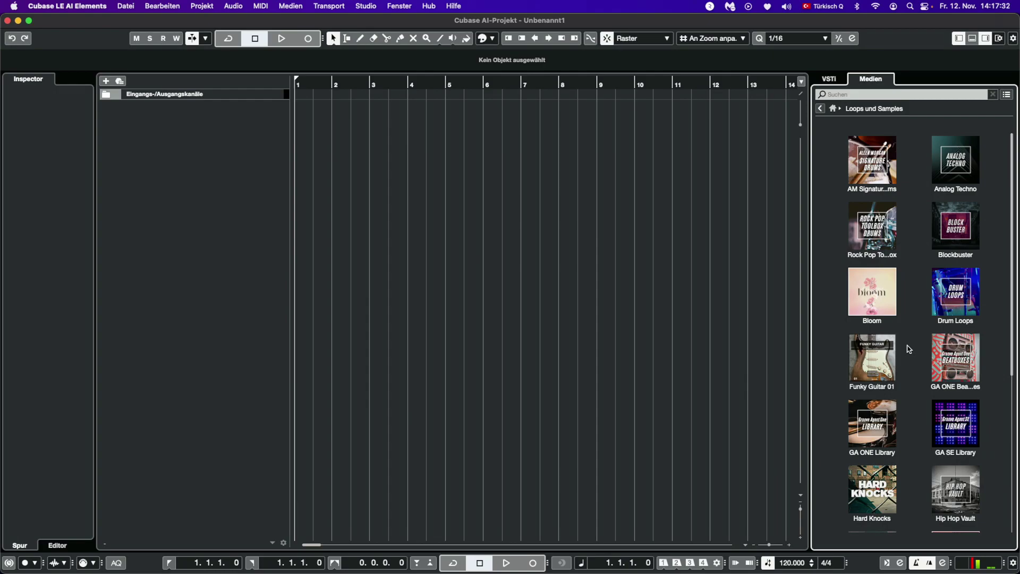
left_click(880, 241)
left_click(856, 269)
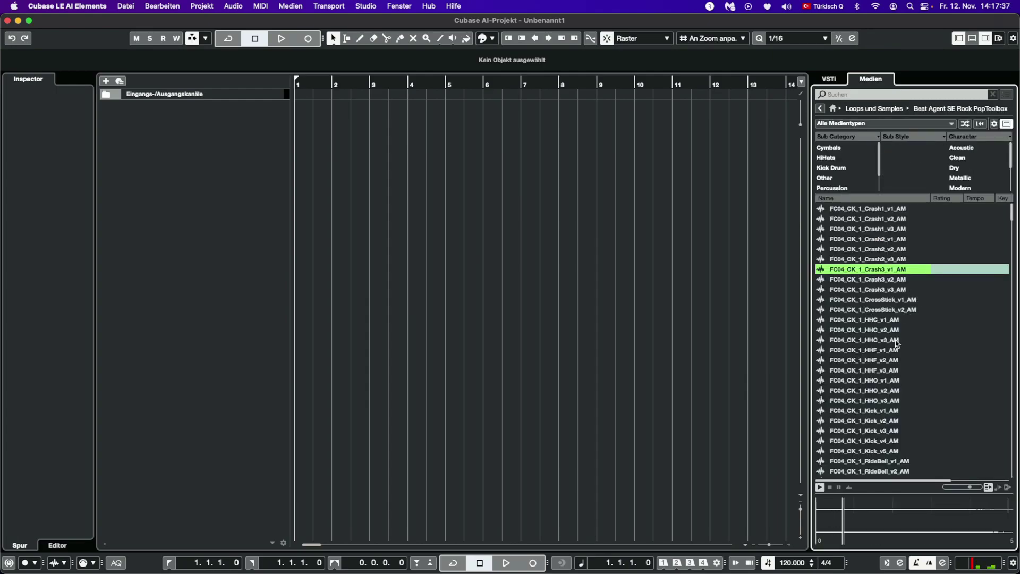
scroll(894, 339, "down", 10)
scroll(896, 344, "down", 20)
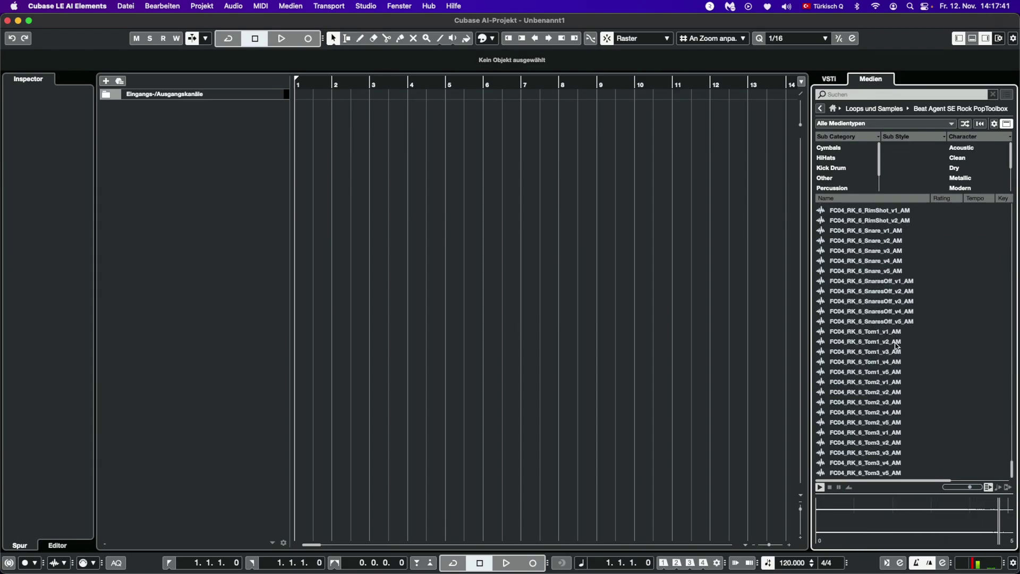
scroll(882, 297, "up", 20)
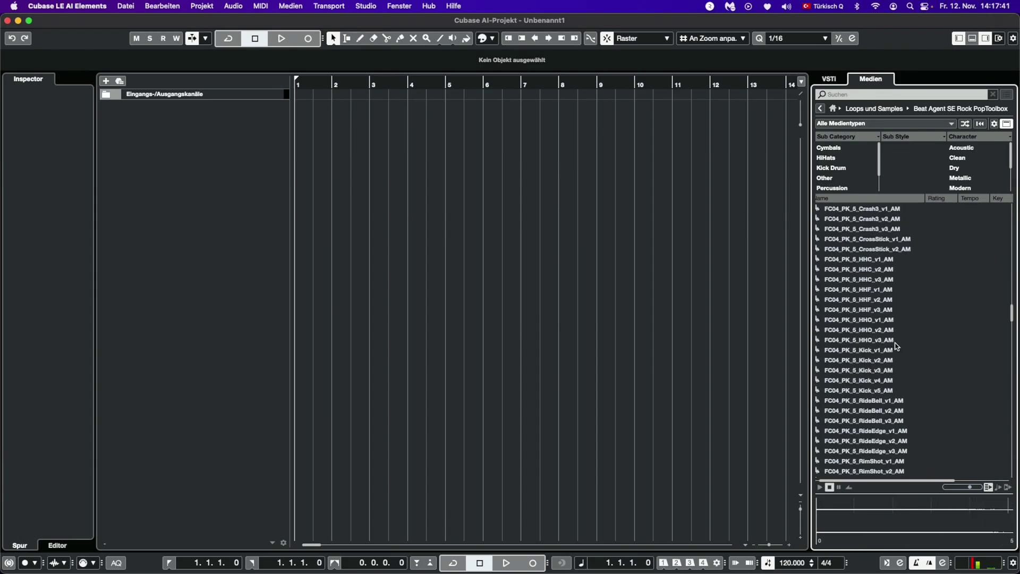
- Reopen the Rock Pop Toolbox pack from the overview, preview FC04_CK_1_Crash2_v3_AM and look through the rest of the list
left_click(866, 109)
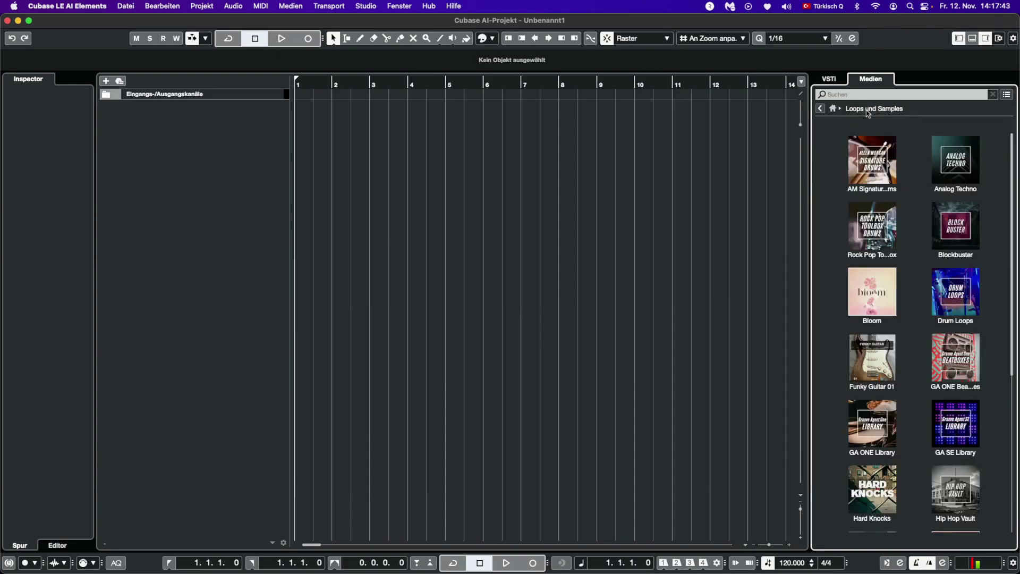
left_click(872, 226)
left_click(871, 259)
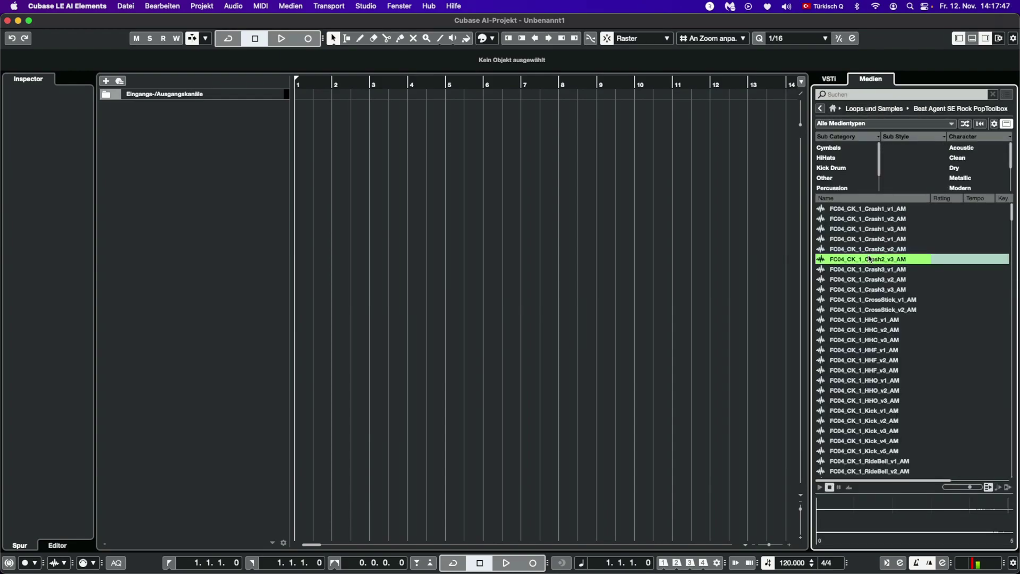
scroll(869, 388, "down", 10)
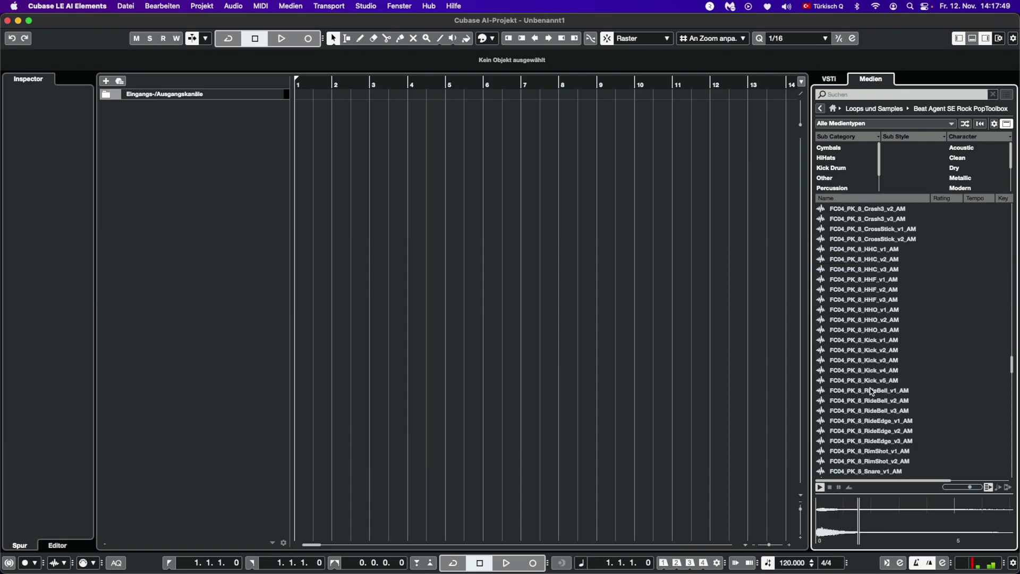
scroll(871, 391, "down", 15)
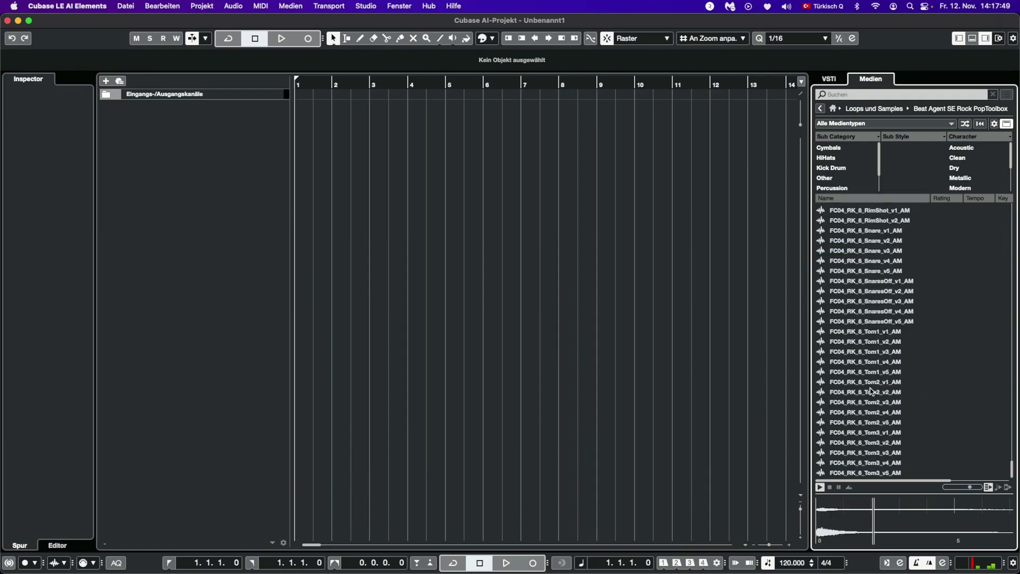
- Open the Drum Loops pack from the Loops und Samples overview, look through it and preview 01 175 drums01
left_click(863, 110)
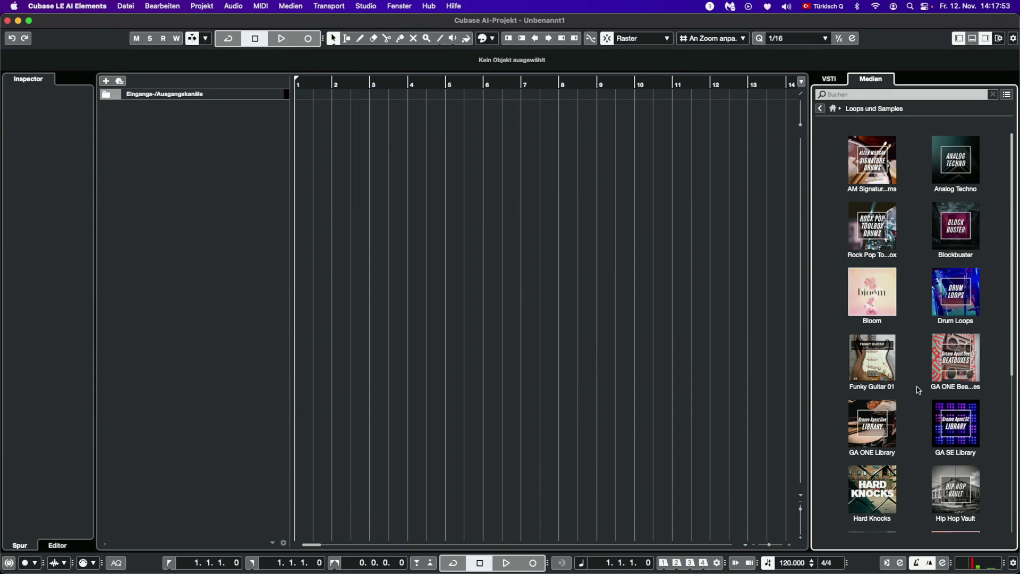
left_click(969, 295)
scroll(879, 374, "down", 15)
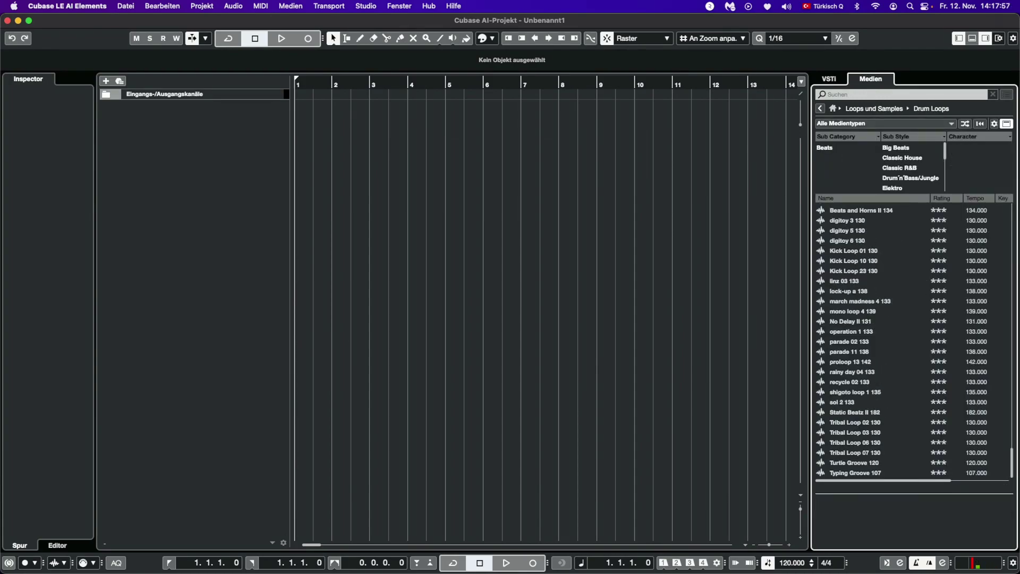
scroll(869, 279, "up", 10)
scroll(893, 350, "up", 10)
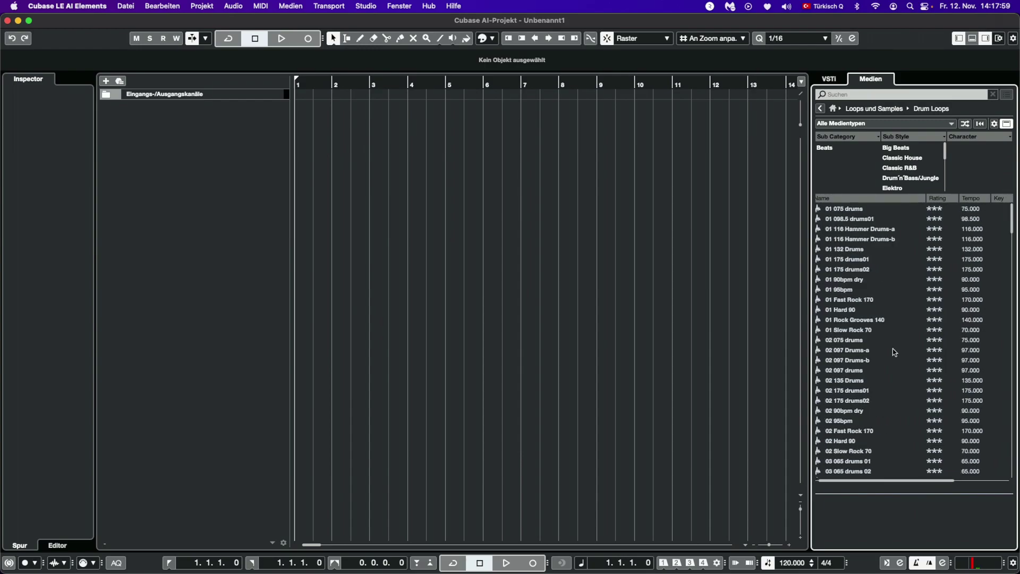
left_click(858, 260)
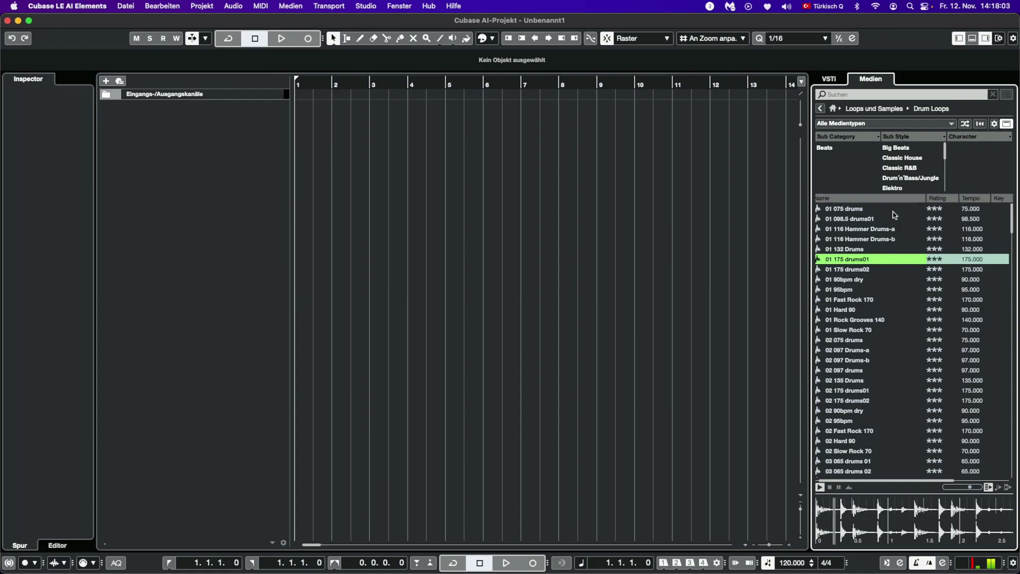
- Open the GA ONE Library from the overview, preview 01 kick hit and a Construction Kit sample, and look through the list
left_click(881, 109)
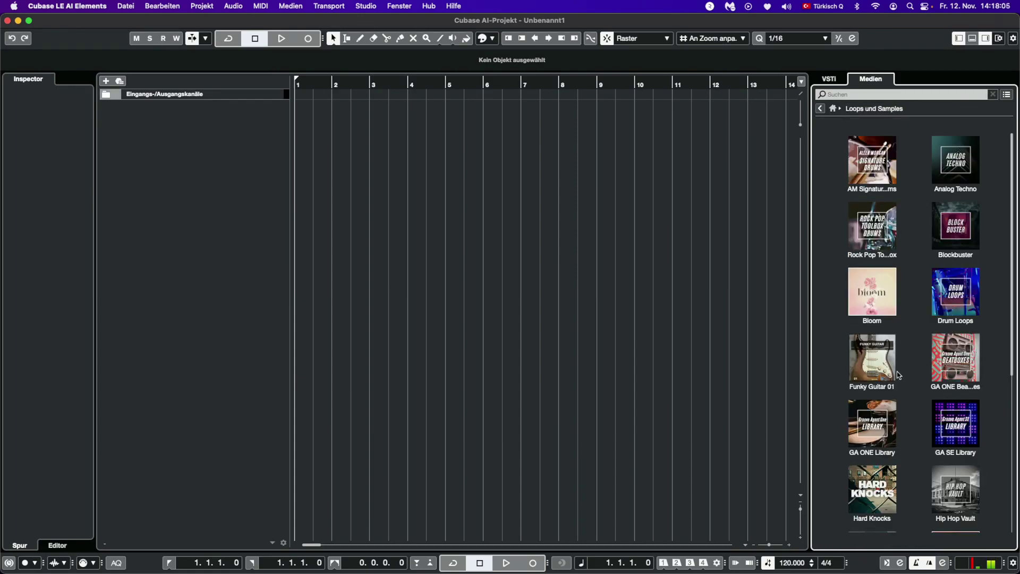
scroll(906, 451, "down", 1)
scroll(906, 451, "down", 4)
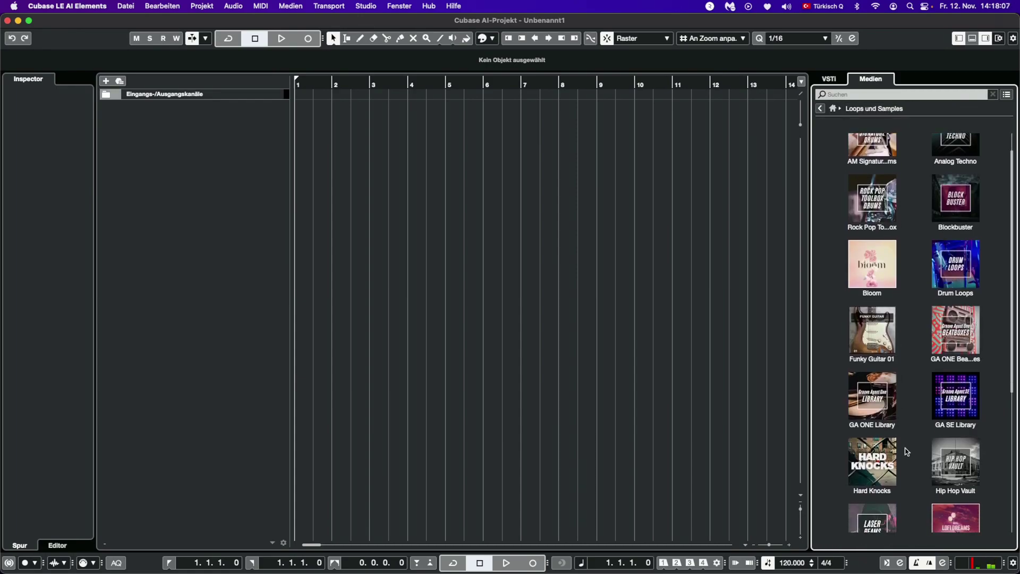
scroll(906, 452, "down", 2)
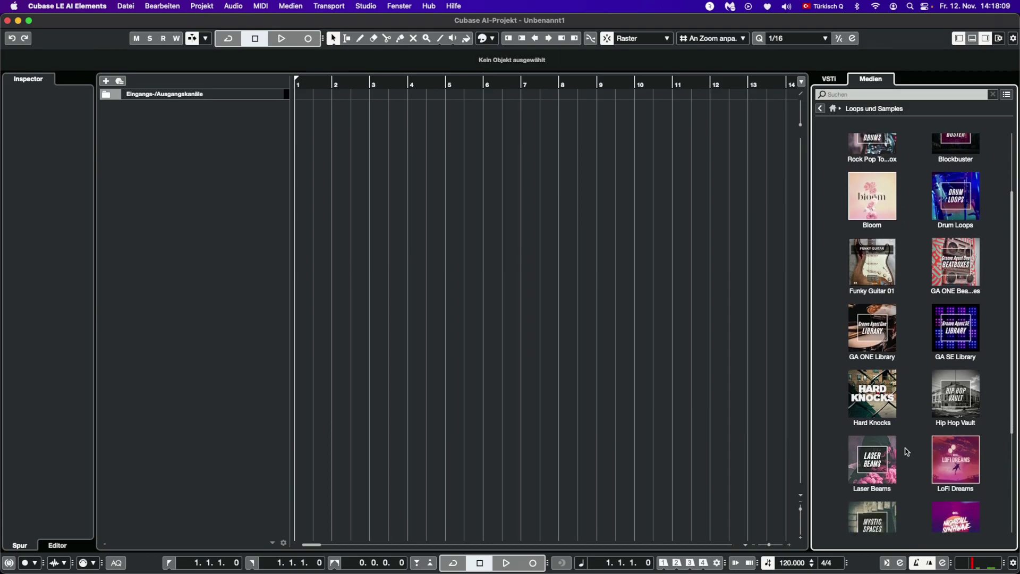
left_click(885, 333)
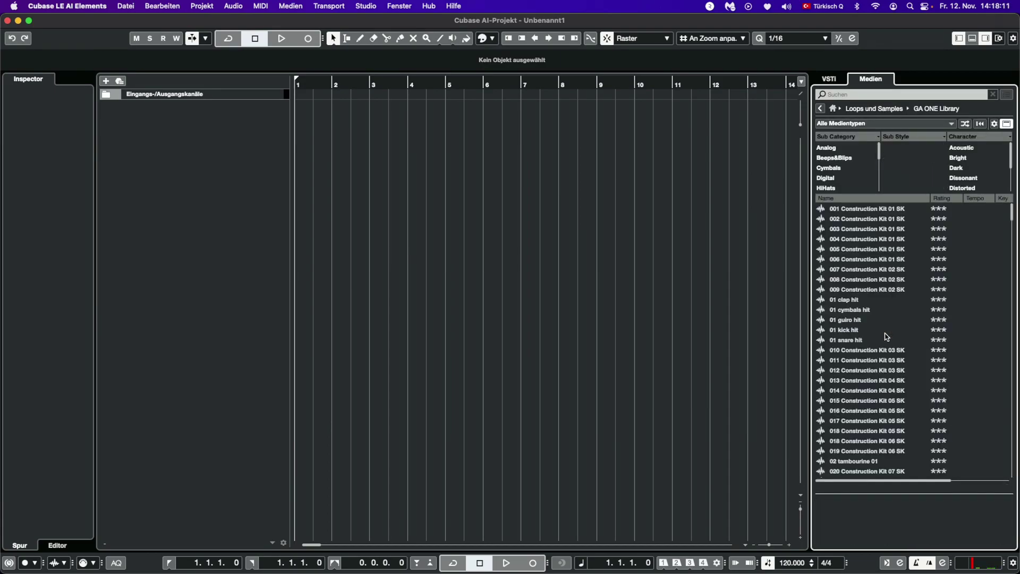
left_click(884, 330)
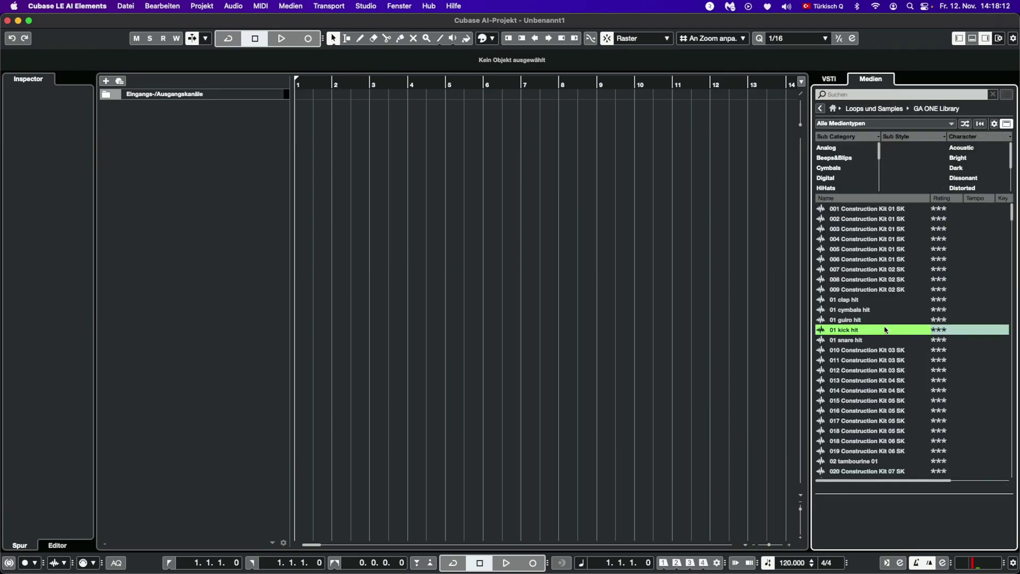
left_click(870, 396)
scroll(888, 409, "down", 15)
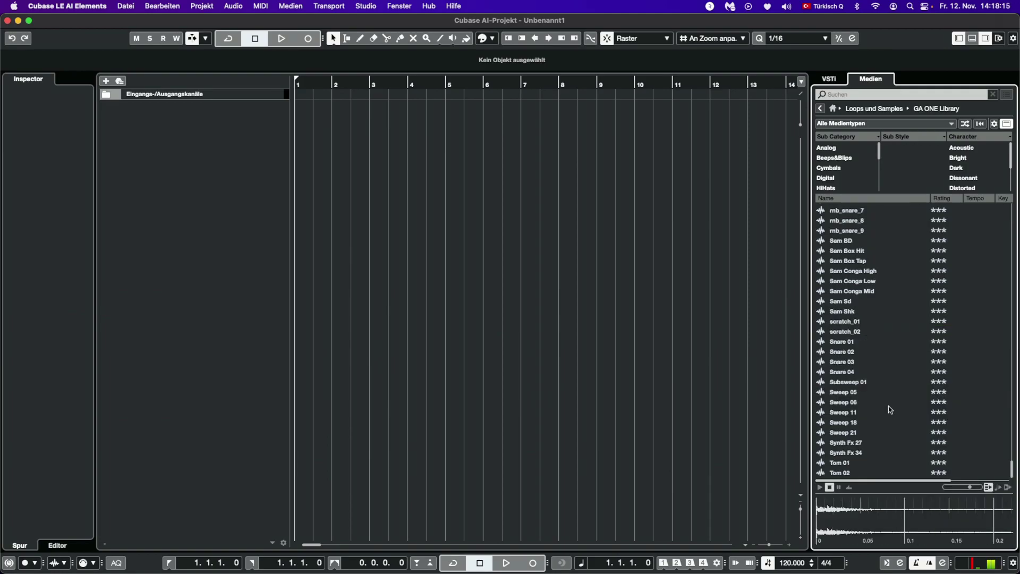
scroll(888, 406, "up", 15)
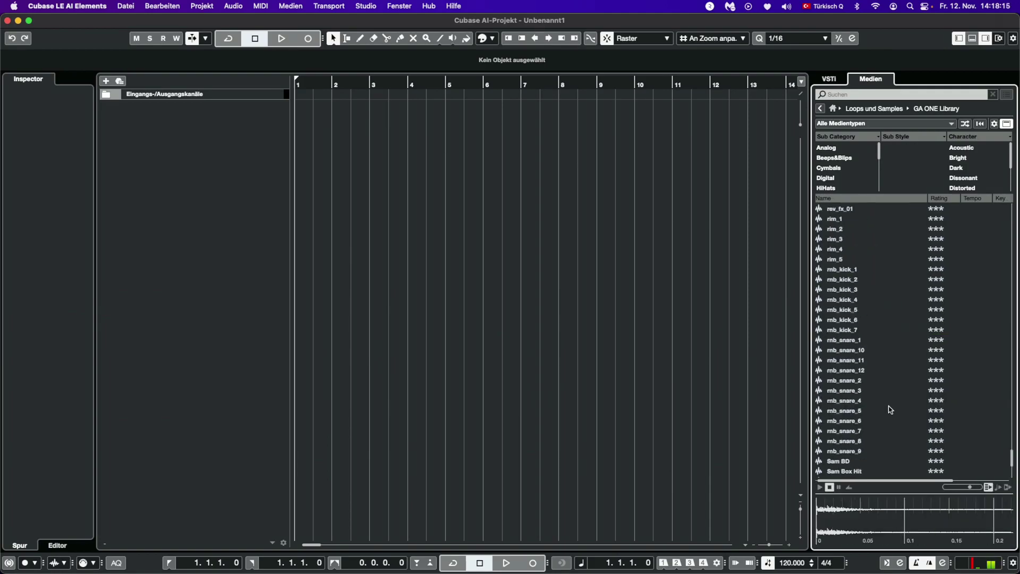
- Open the LoFi Dreams pack and preview Lofi_Ambience_18_Vinyl_Crackle_LD and Lofi_Vocal_Loop_80_Cm_02_LD while browsing to the synth loops
left_click(861, 109)
left_click(956, 444)
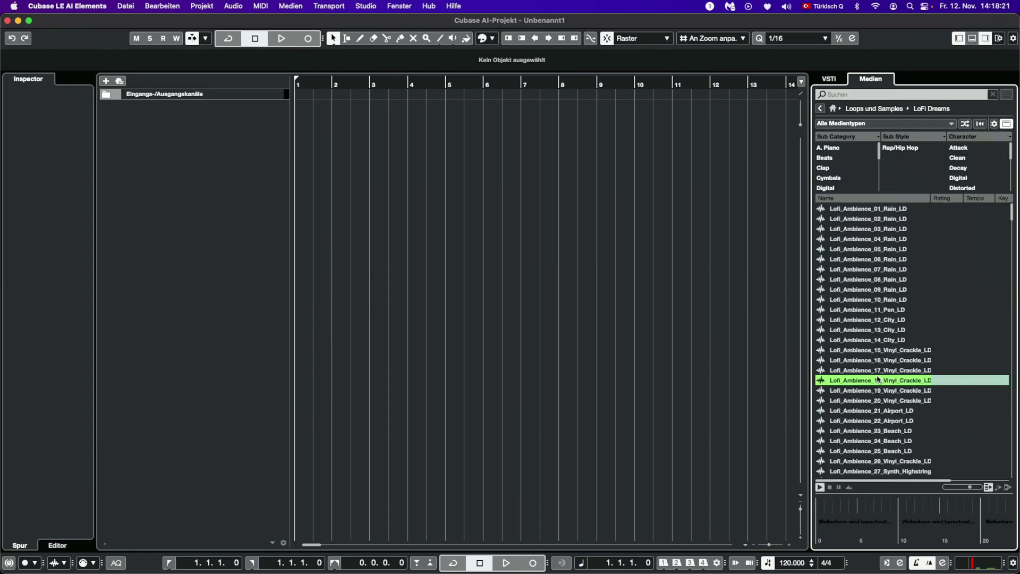
scroll(881, 372, "down", 20)
left_click(900, 309)
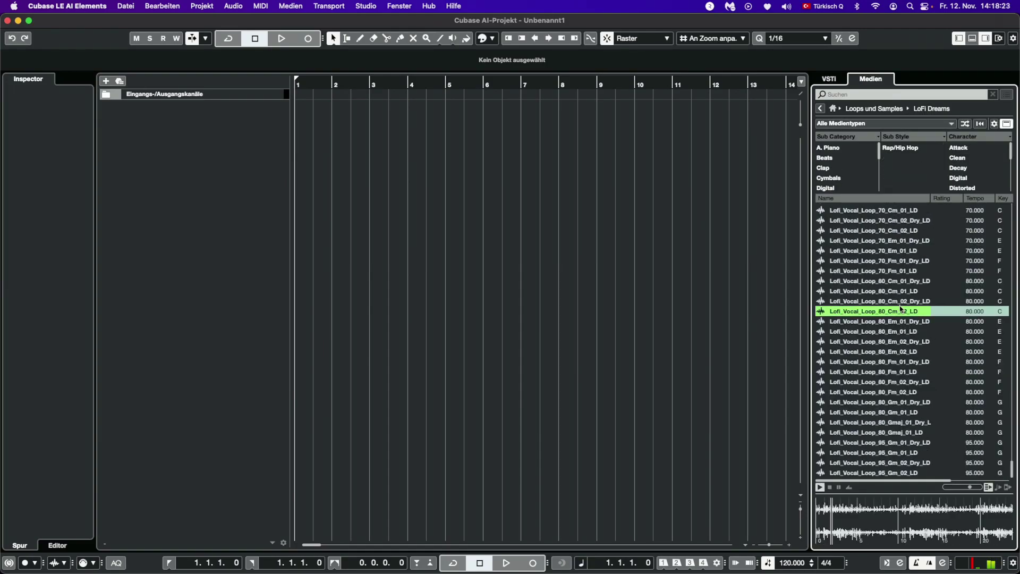
scroll(901, 309, "up", 10)
scroll(900, 309, "up", 12)
scroll(900, 309, "down", 3)
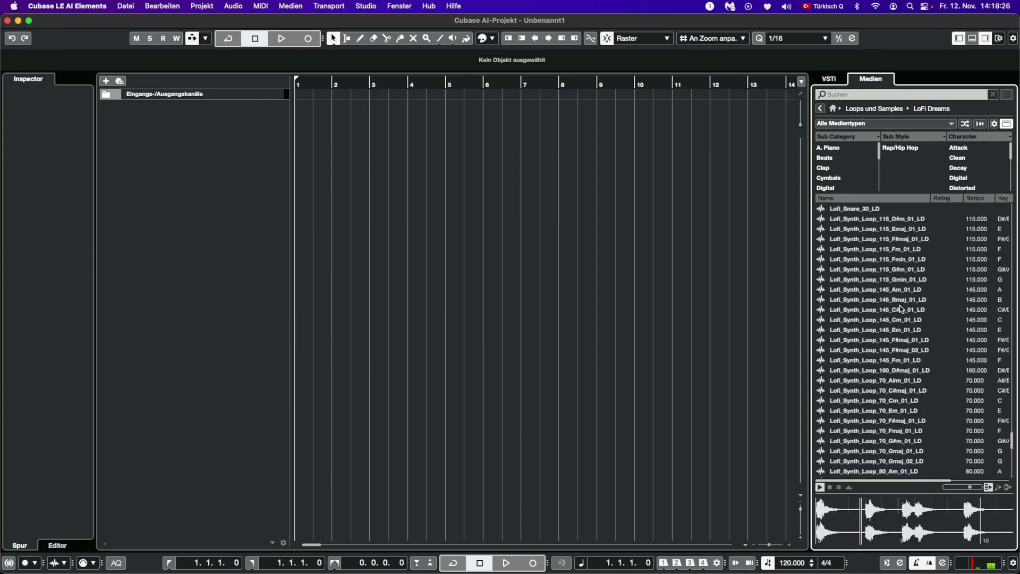
- Preview Lofi_Synth_Loop_115_Emaj_01_LD, stop playback and preview Lofi_Synth_Loop_115_D#m_01_LD
left_click(874, 222)
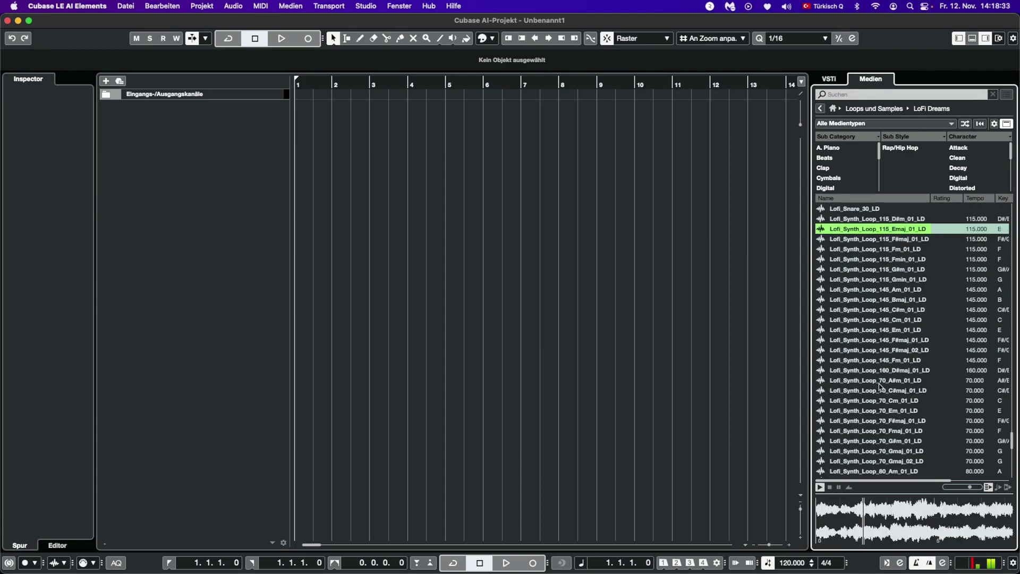
left_click(829, 486)
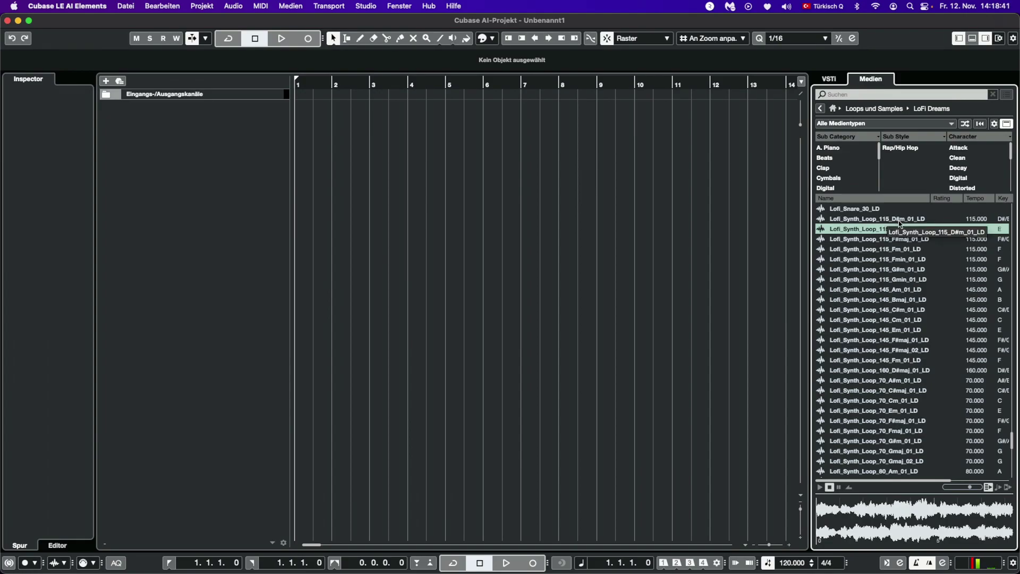
left_click(875, 222)
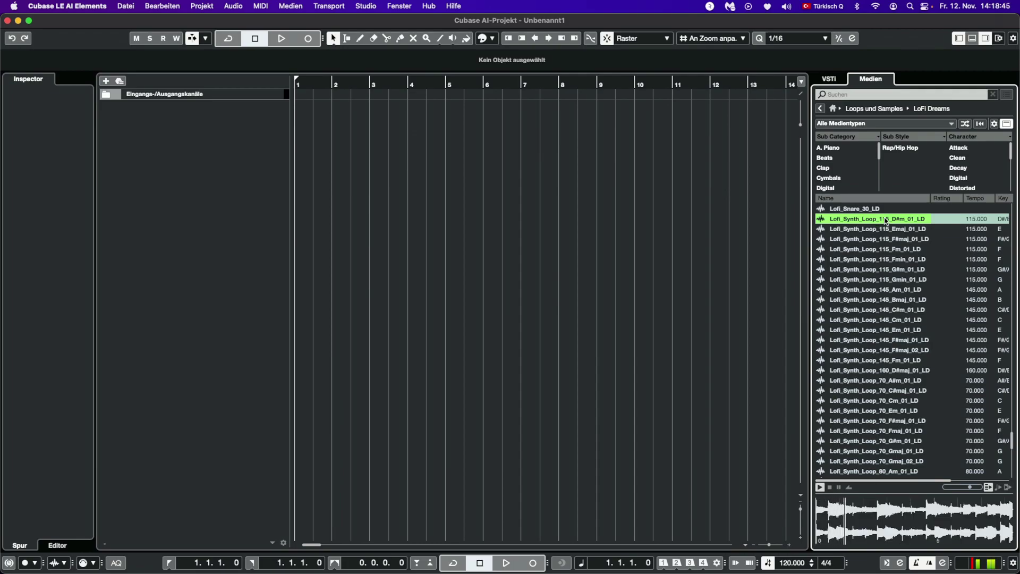
- Place Lofi_Synth_Loop_115_D#m_01_LD at bar 1 on a new audio track and set the project tempo to 115
left_click_drag(874, 218, 299, 111)
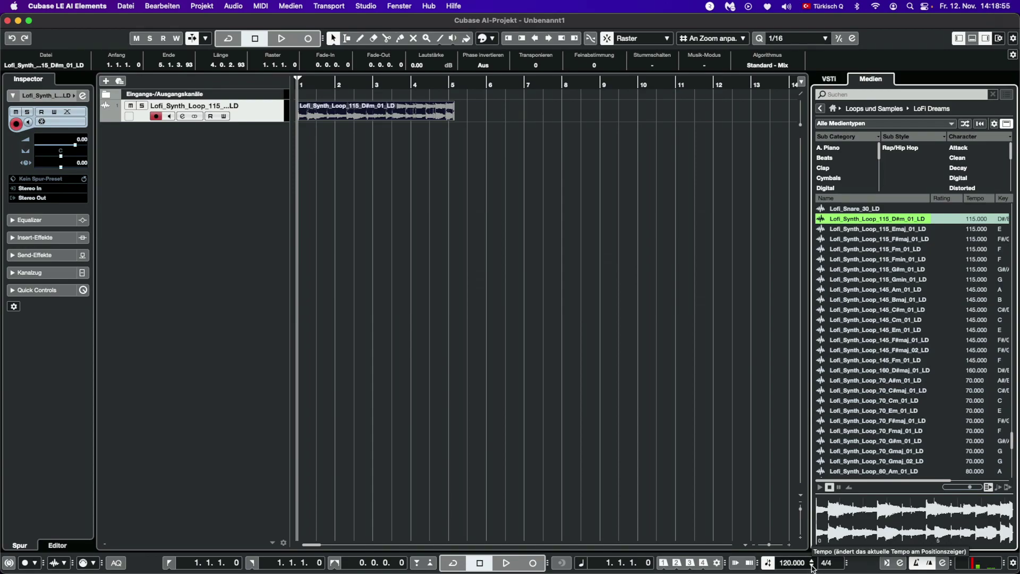
scroll(812, 566, "down", 5)
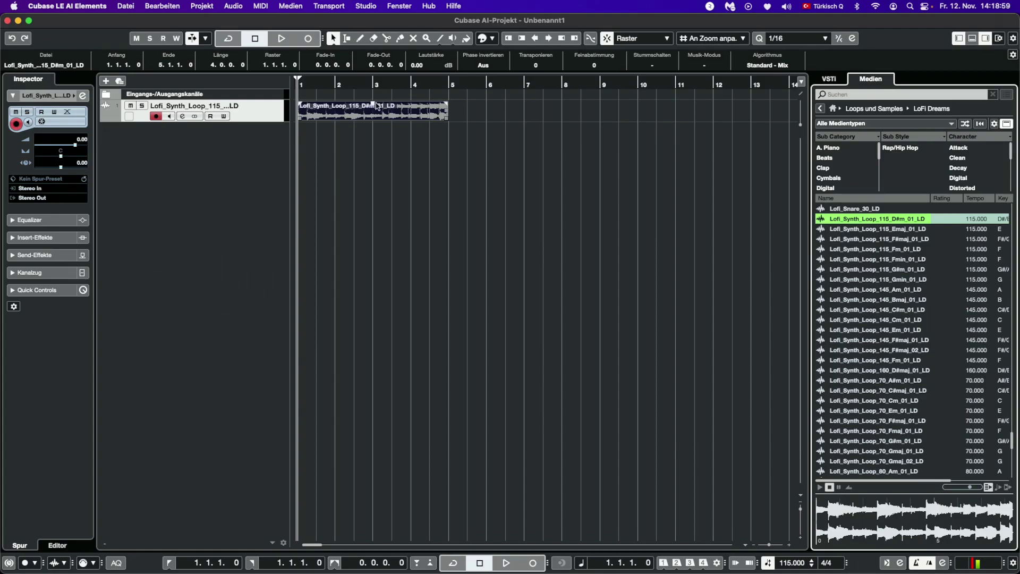
- Set the locator range from bar 1 to bar 5 around the synth loop and increase the height of its track
mouse_move(299, 78)
left_mouse_down()
mouse_move(472, 82)
mouse_move(450, 80)
left_mouse_up()
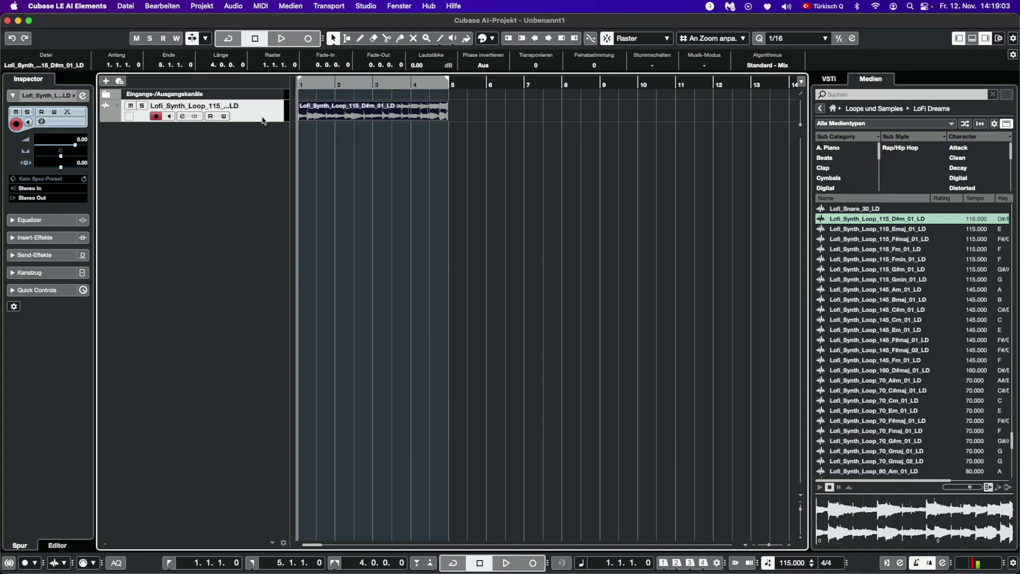
left_click_drag(259, 122, 260, 182)
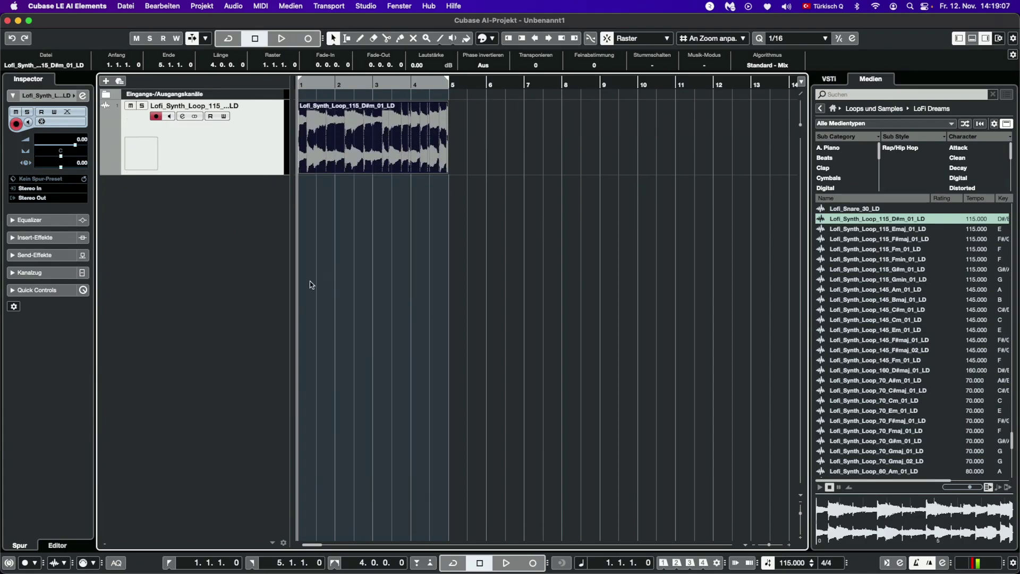
left_click(406, 285)
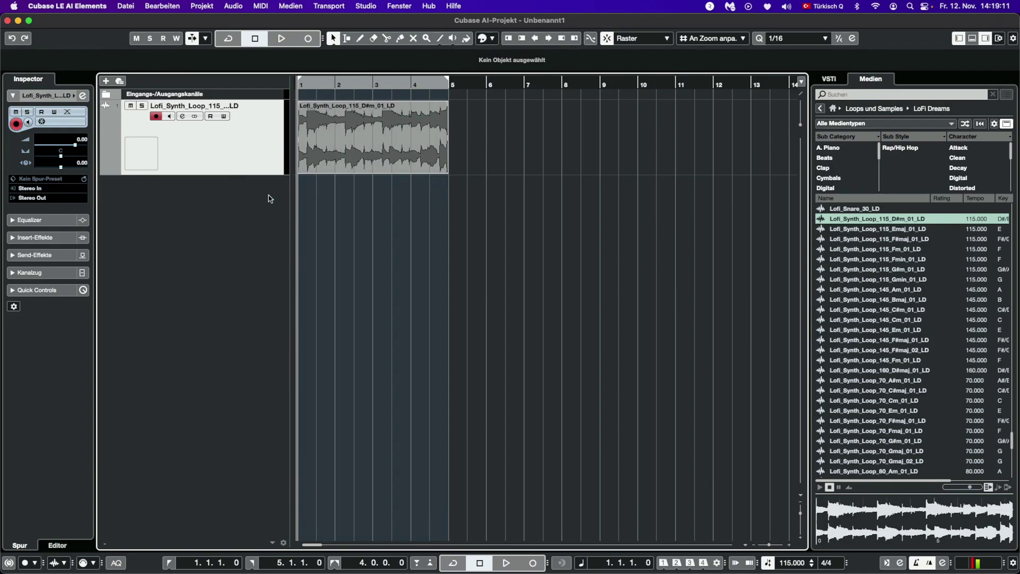
- Colour the synth loop track red
left_click(491, 39)
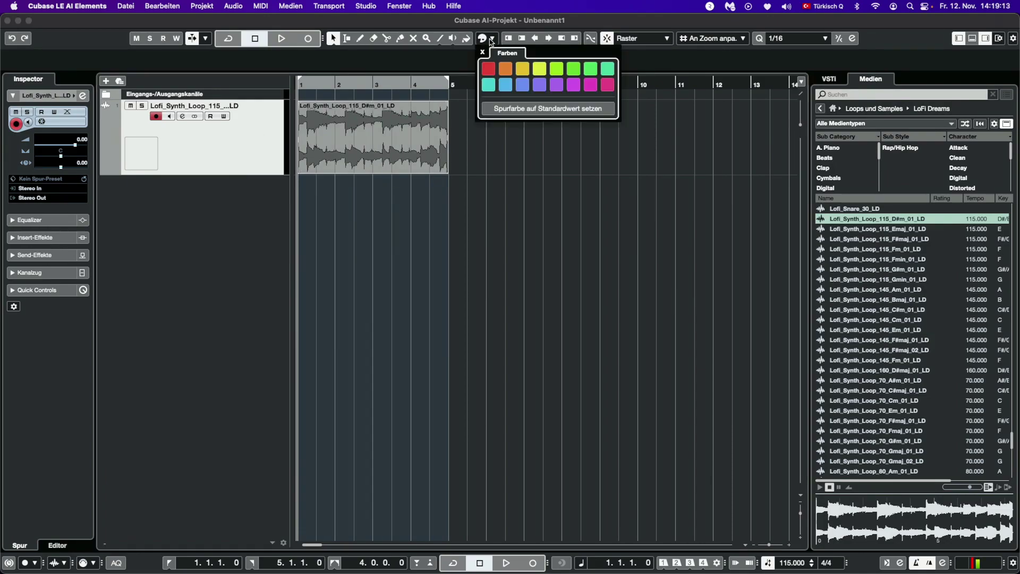
left_click(488, 68)
left_click(384, 344)
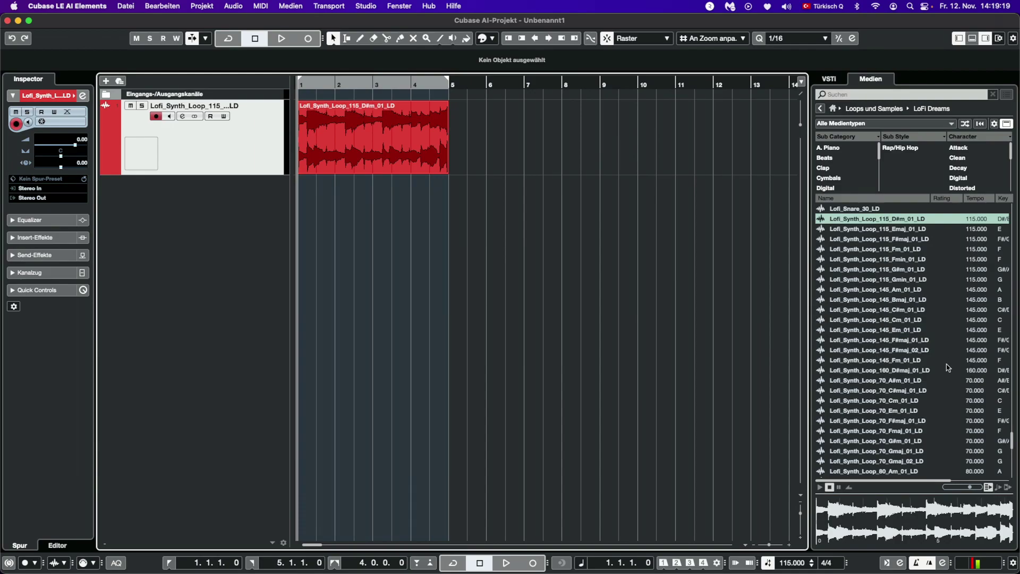
- Find the 115 BPM drum loops in LoFi Dreams and preview Lofi_Drum_Loop_115_02_Full_LD, 115_01_Top_LD and 115_01_Full_LD
scroll(948, 368, "down", 15)
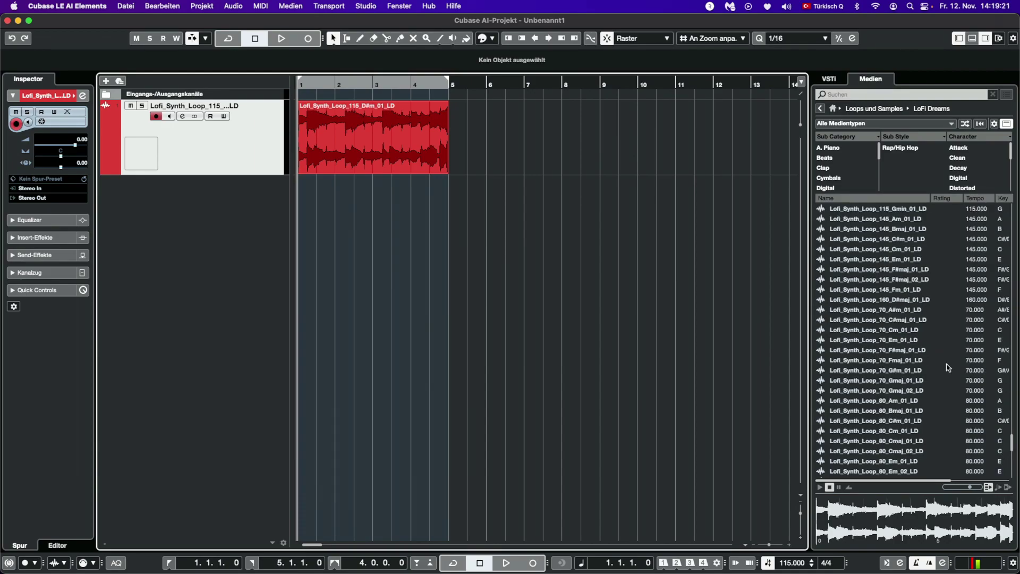
scroll(948, 367, "down", 10)
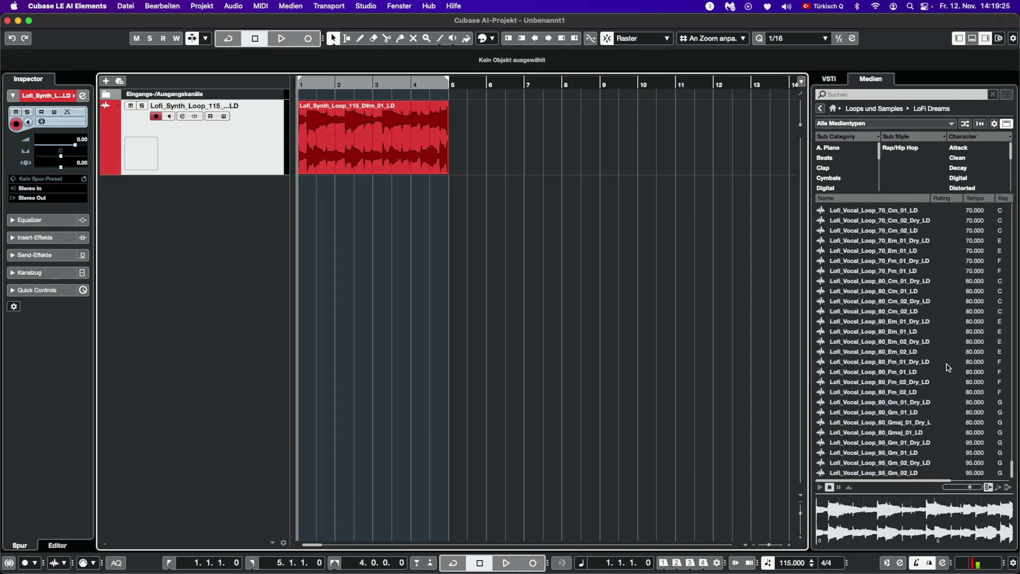
scroll(948, 368, "up", 20)
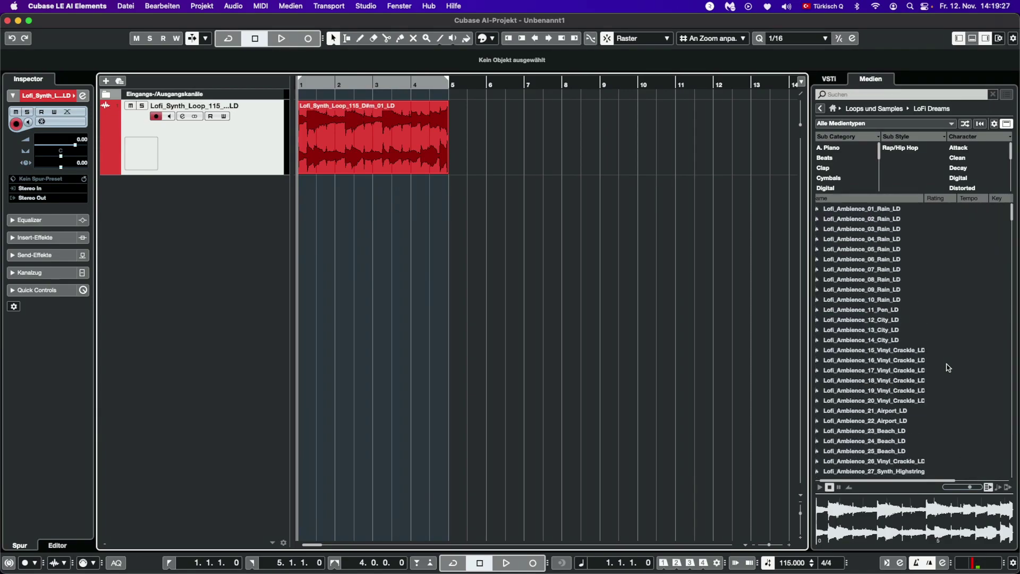
scroll(948, 367, "down", 15)
scroll(948, 367, "down", 15)
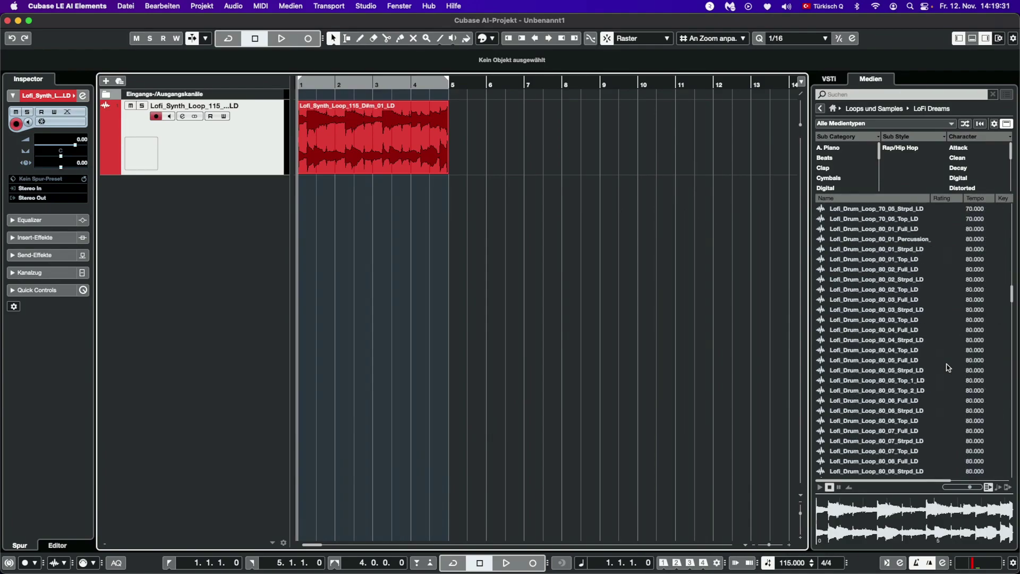
scroll(948, 368, "up", 10)
scroll(948, 368, "up", 15)
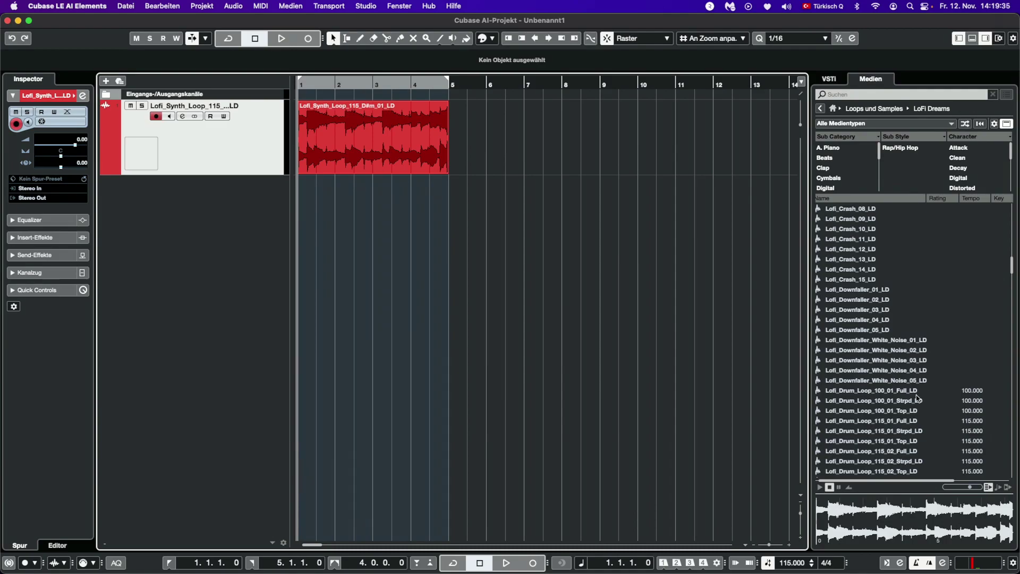
scroll(910, 428, "down", 3)
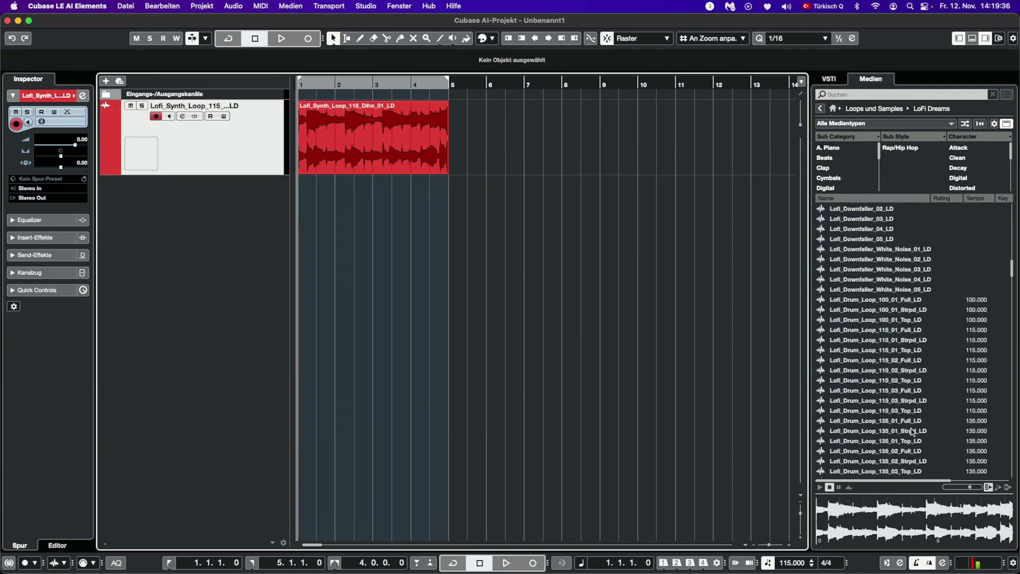
left_click(893, 363)
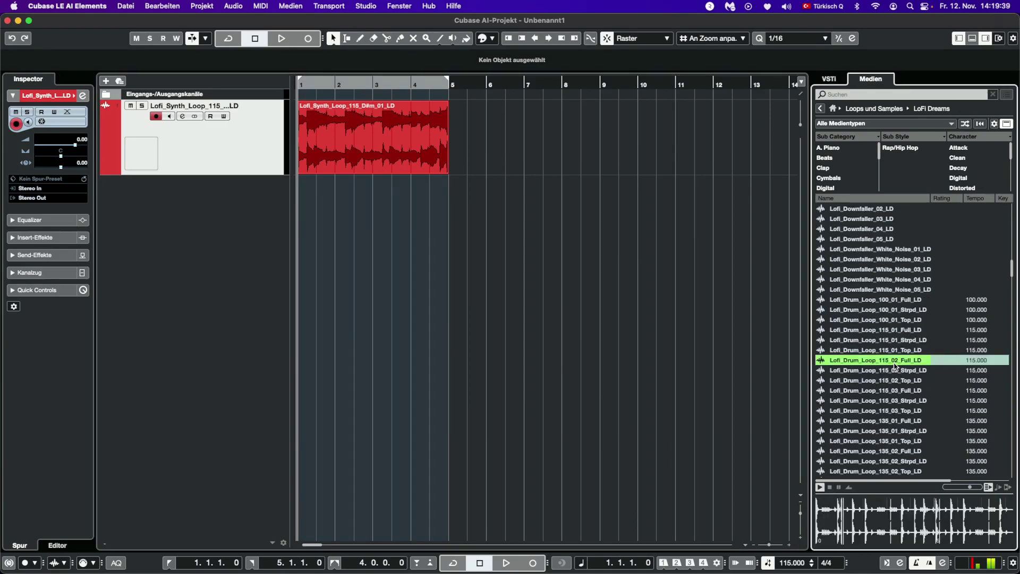
left_click(898, 352)
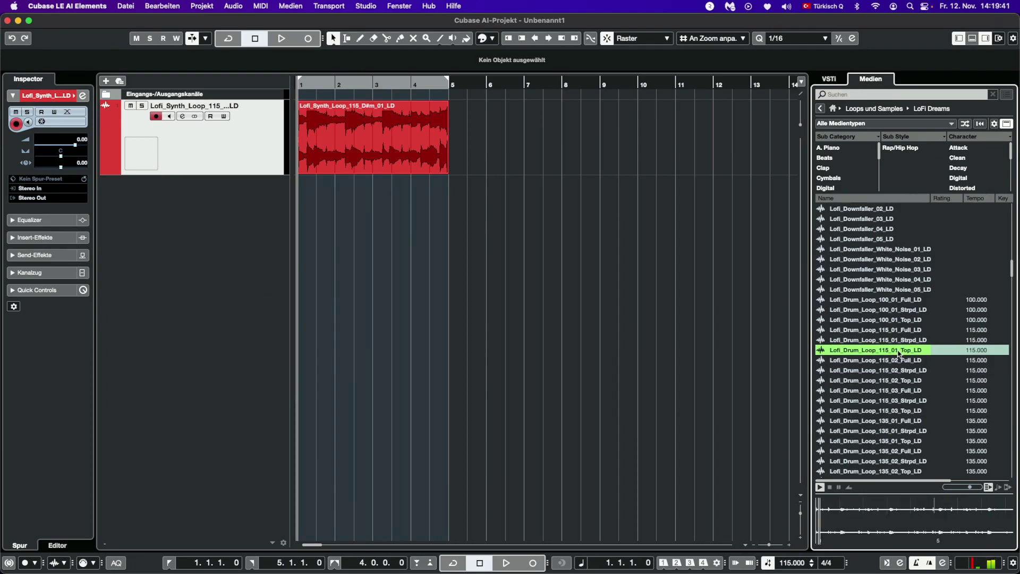
left_click(895, 330)
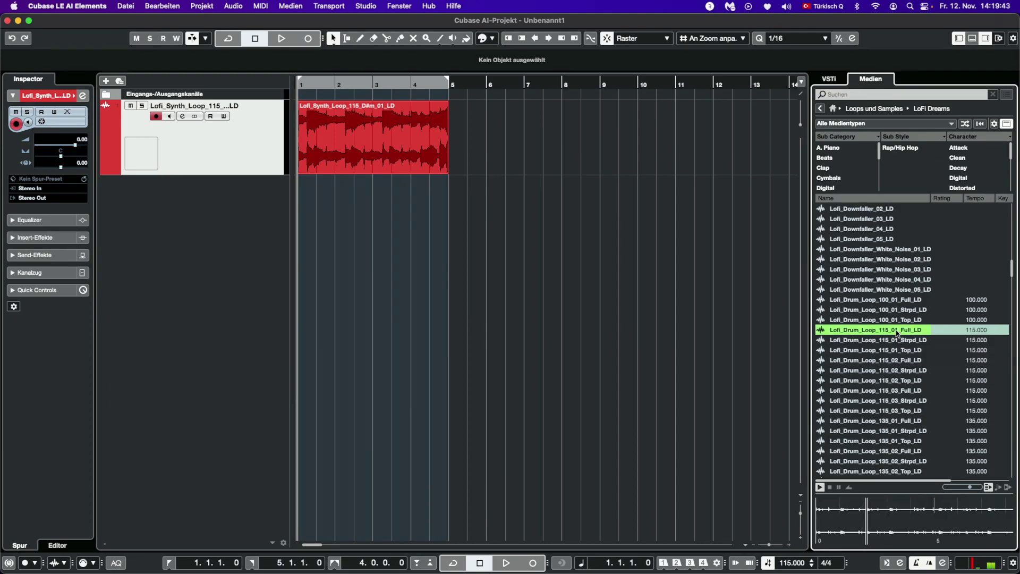
- Place Lofi_Drum_Loop_115_01_Full_LD at bar 1 on a new audio track below the synth loop and colour the track yellow
left_click_drag(897, 333, 295, 194)
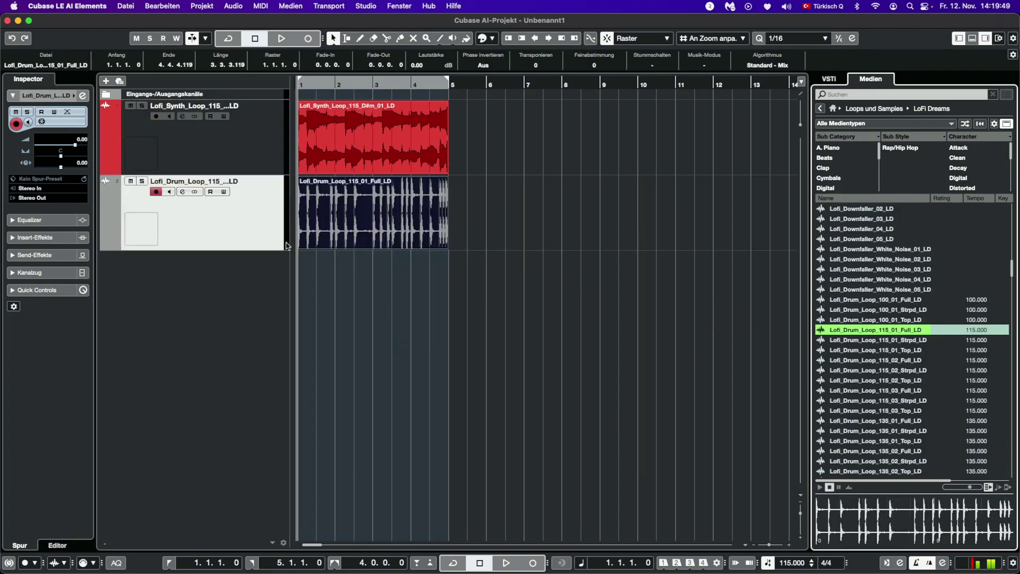
left_click(383, 311)
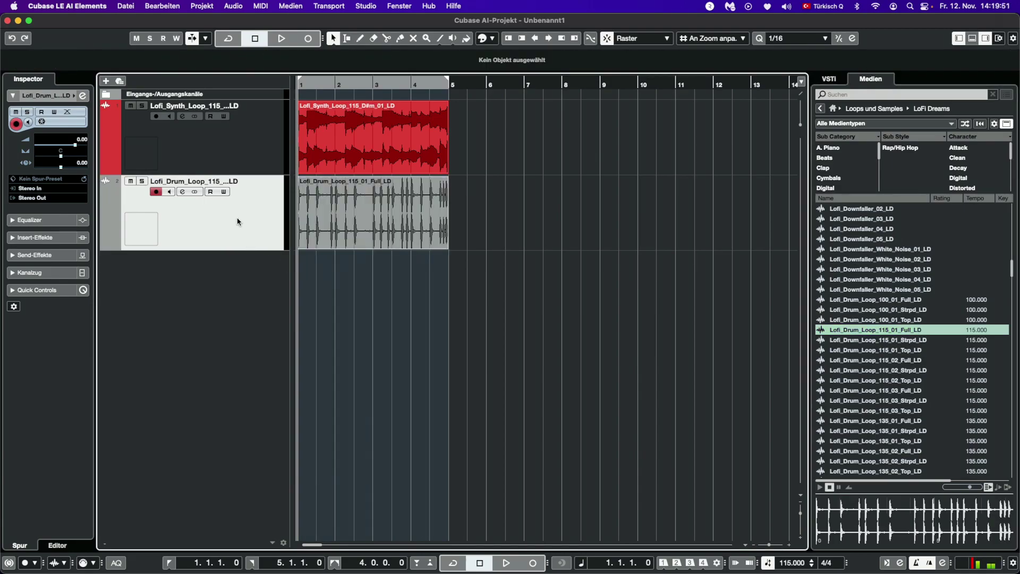
left_click(489, 40)
left_click(522, 68)
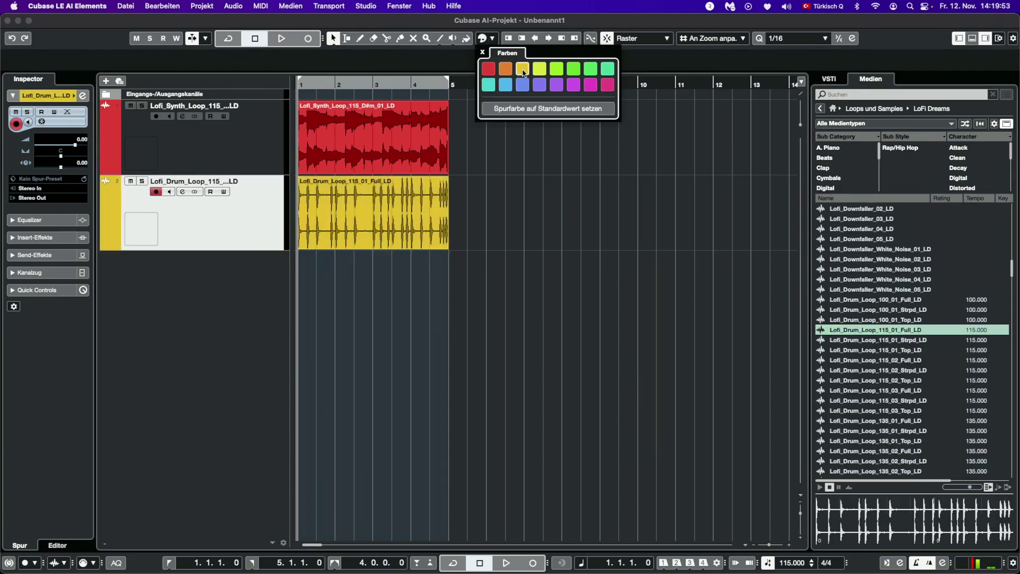
left_click(399, 310)
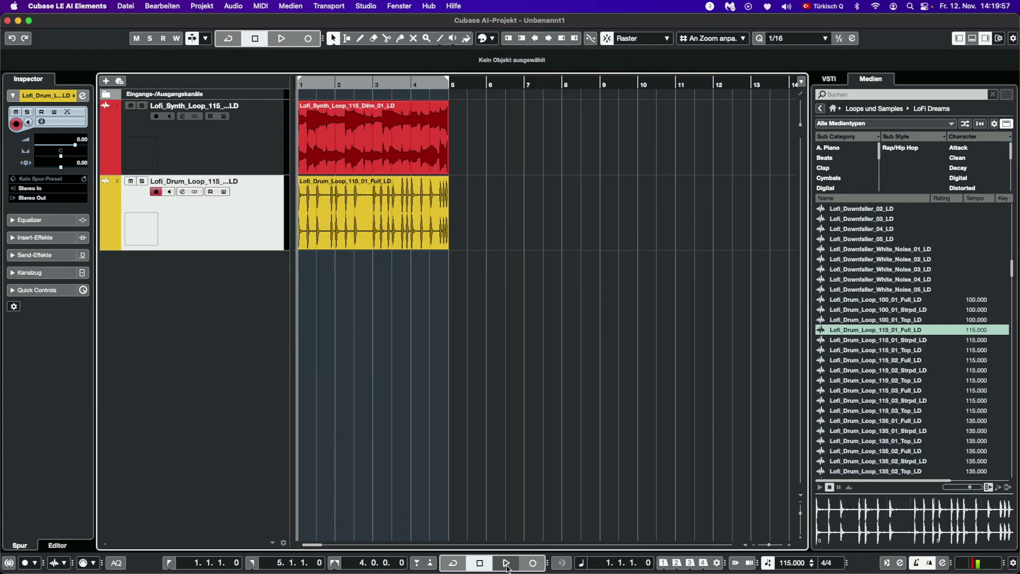
- Collapse the locator range to bar 1, extend it again to bar 5 and turn on cycle playback
left_click_drag(447, 82, 300, 80)
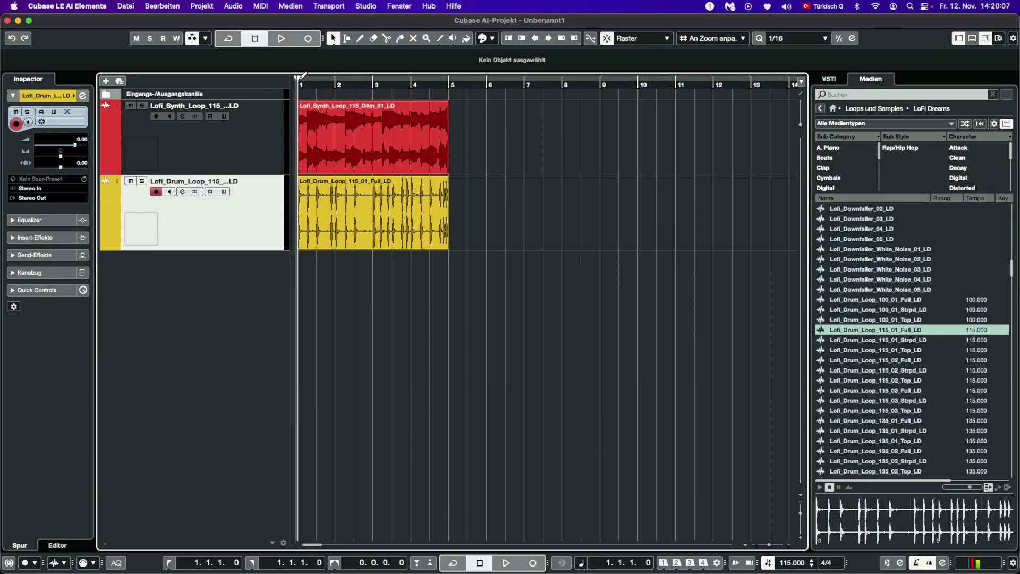
left_click_drag(299, 76, 447, 80)
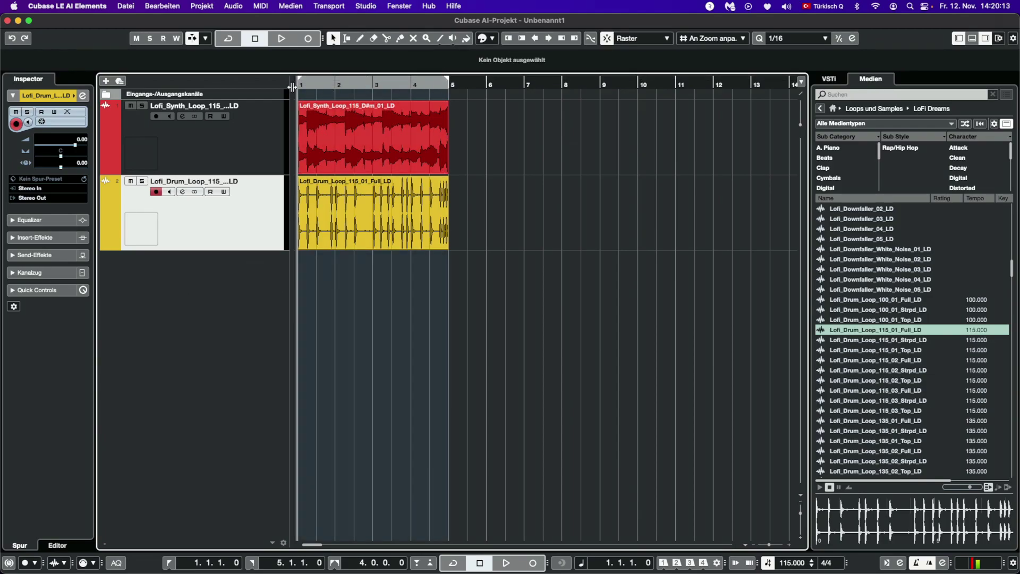
left_click(225, 42)
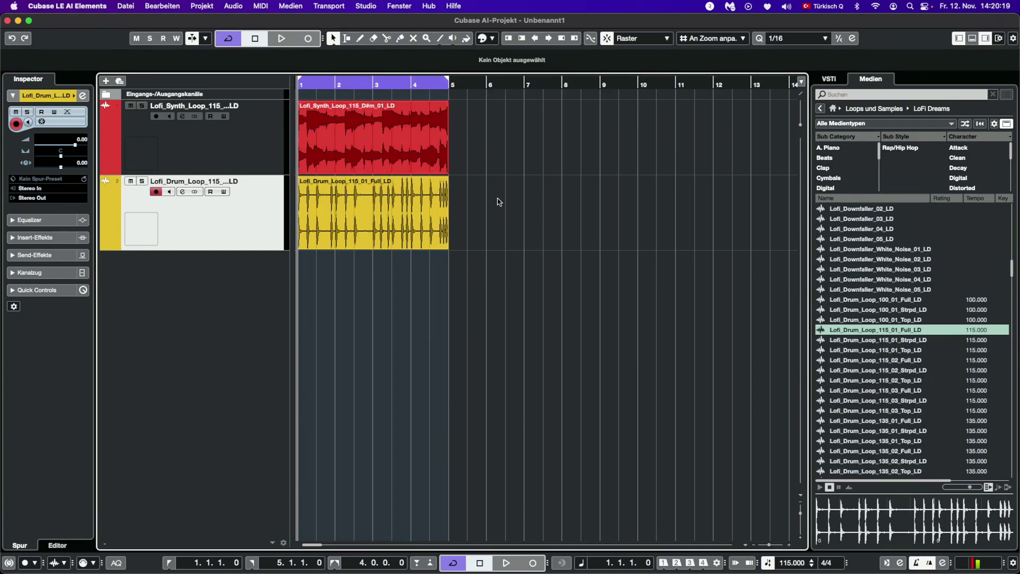
- Play the synth and drum loops together while browsing LoFi Dreams for the guitar loops, and stop playback
left_click(505, 563)
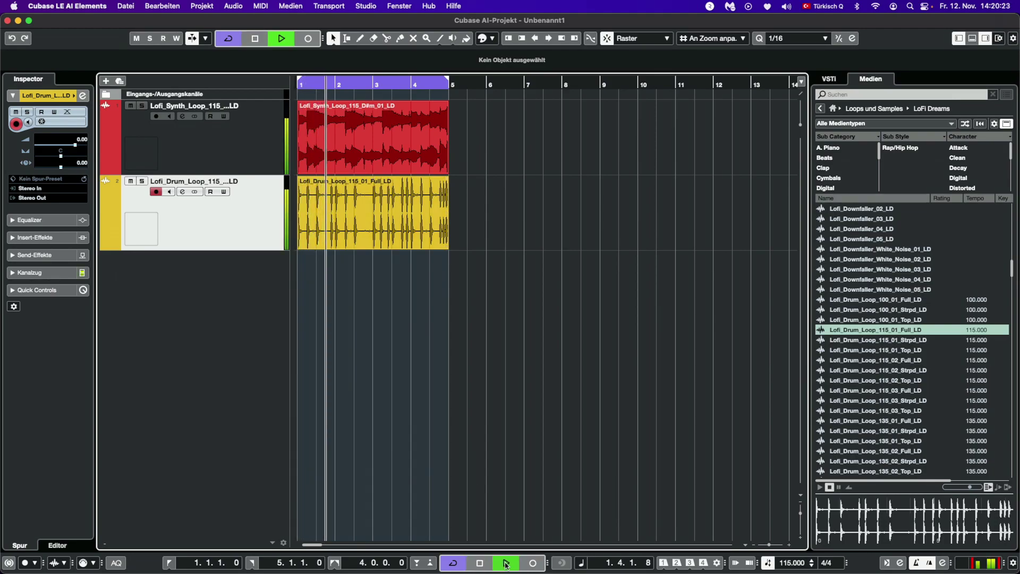
scroll(893, 415, "down", 5)
scroll(893, 413, "down", 15)
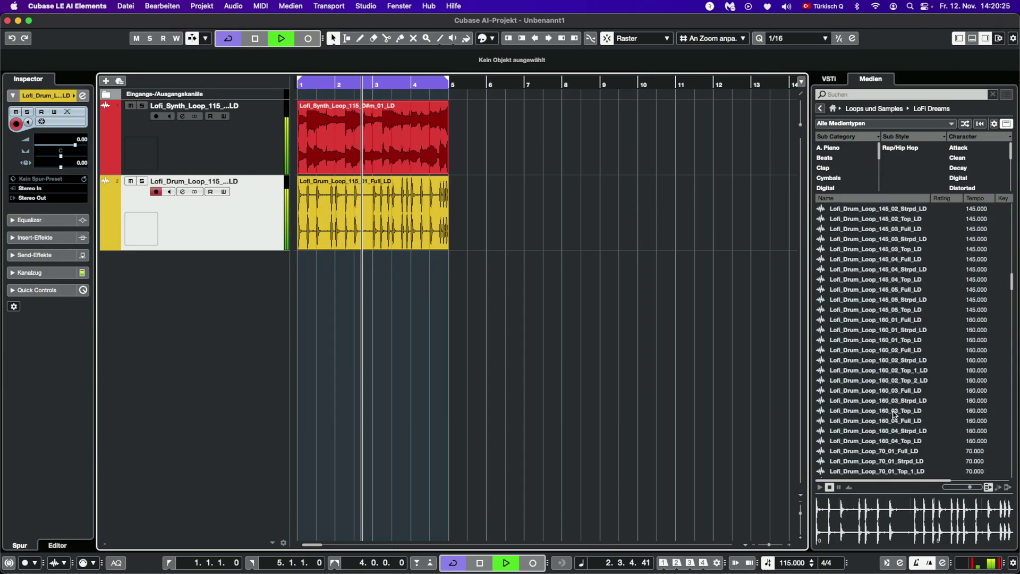
scroll(894, 414, "up", 6)
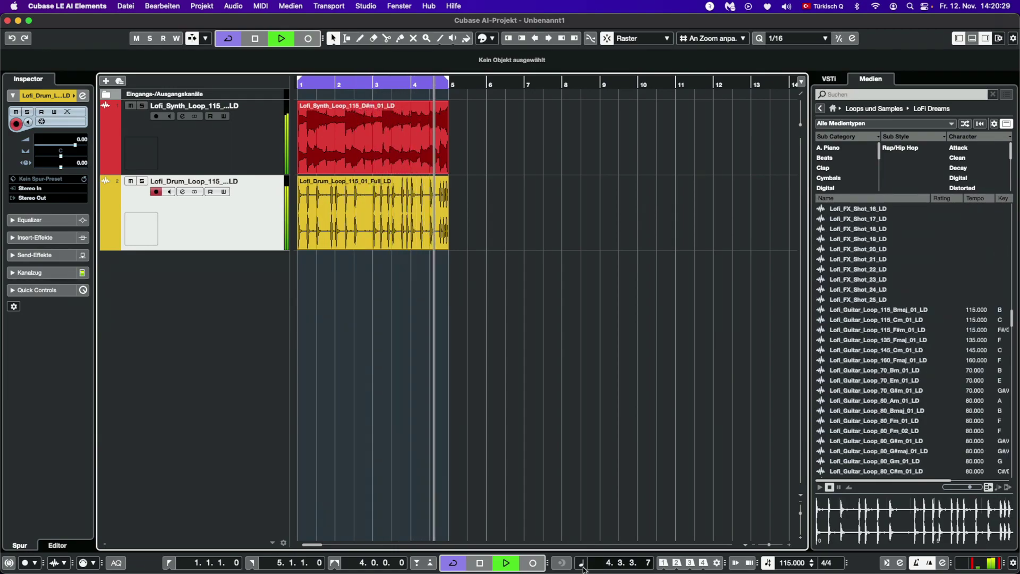
key("space")
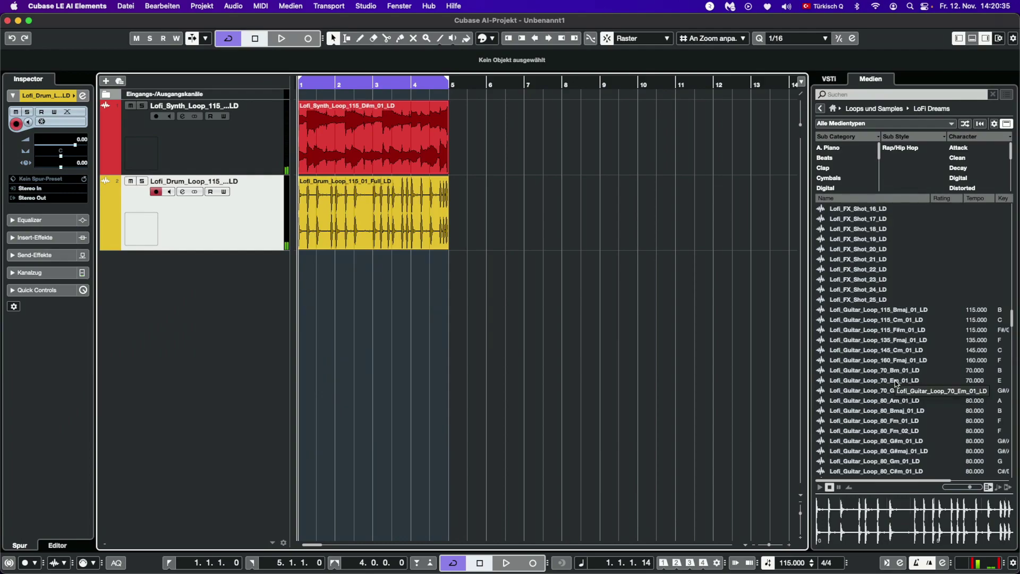
- Preview the LoFi Dreams guitar loops 115_Cm_01, 115_Bmaj_01, 70_Em_01, 95_C#m_01 and 80_C#m_01
scroll(895, 380, "down", 2)
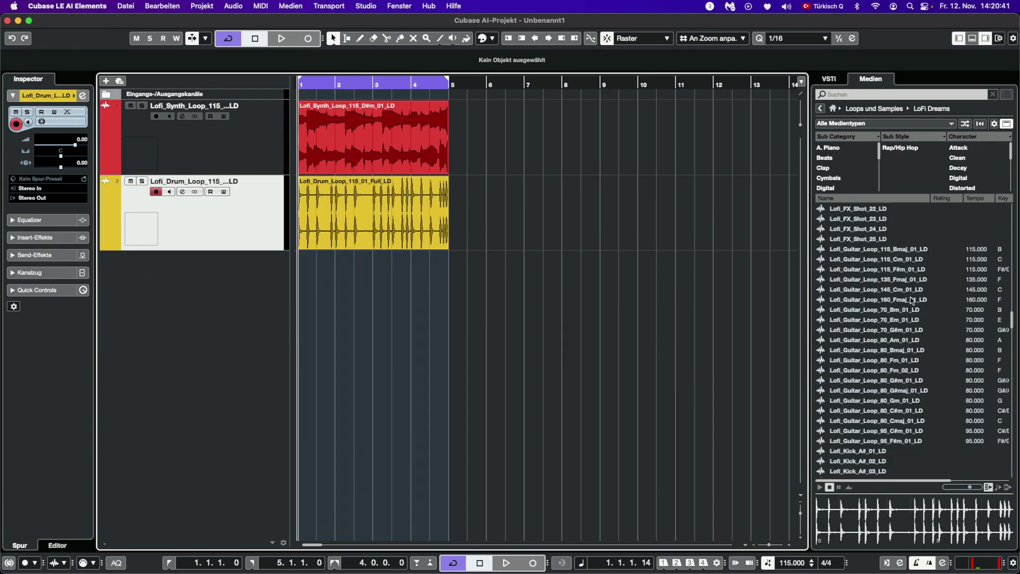
left_click(876, 259)
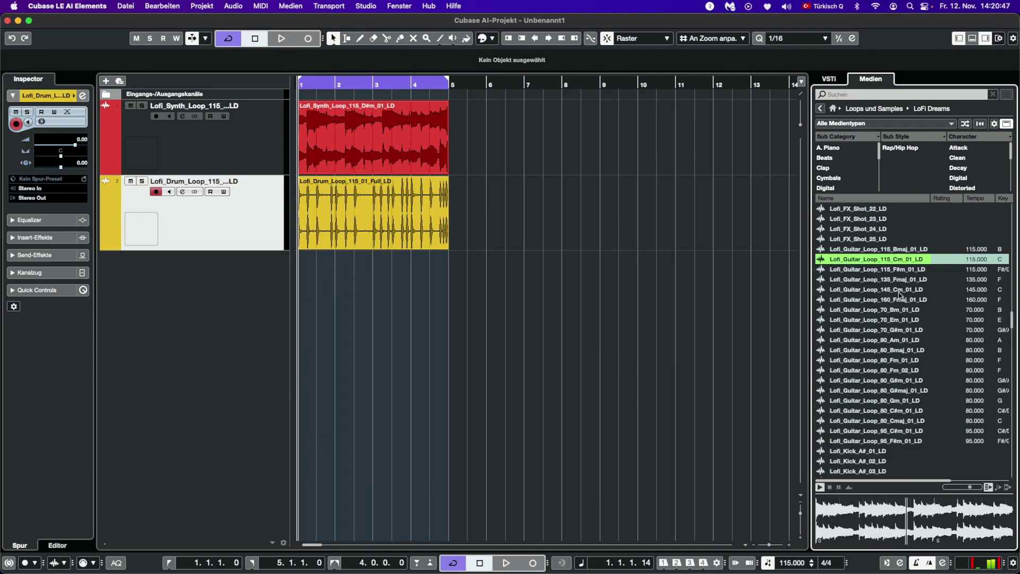
key("Up")
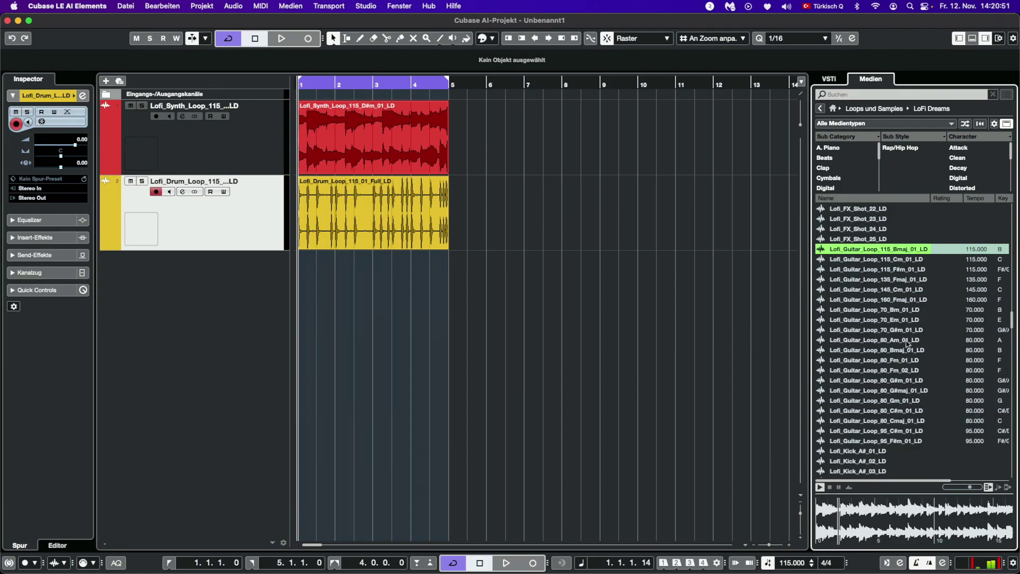
left_click(897, 320)
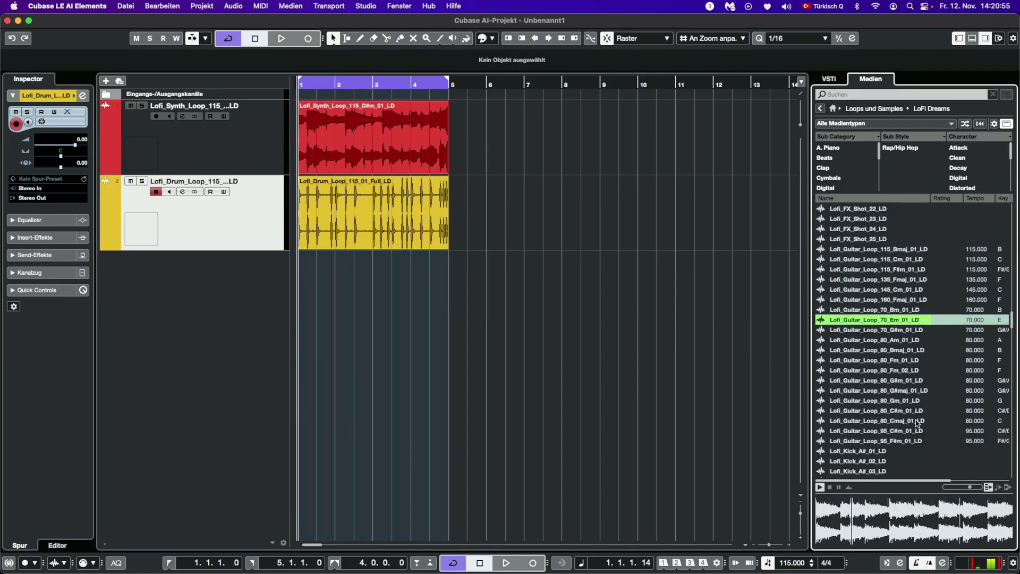
left_click(894, 430)
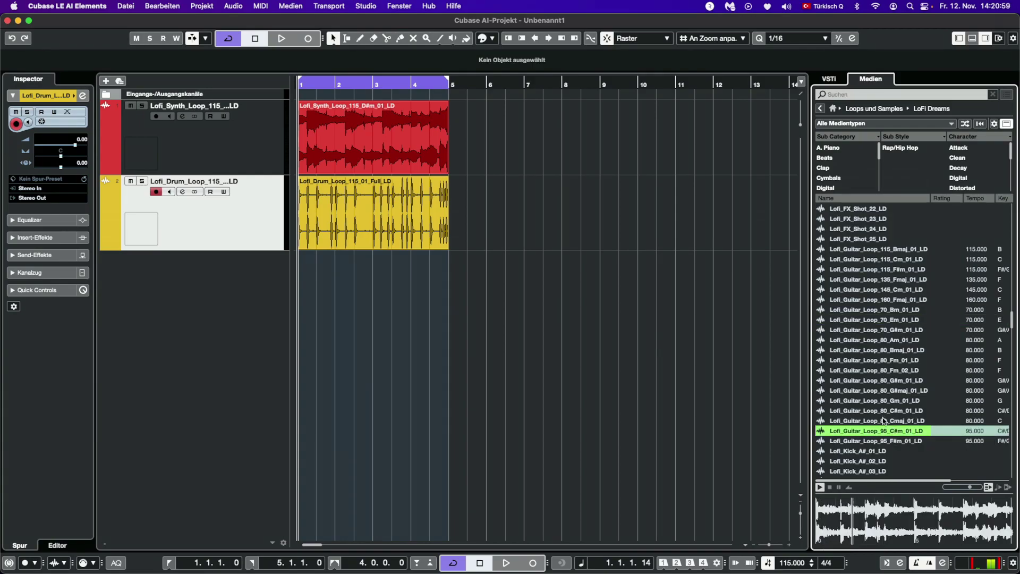
left_click(879, 410)
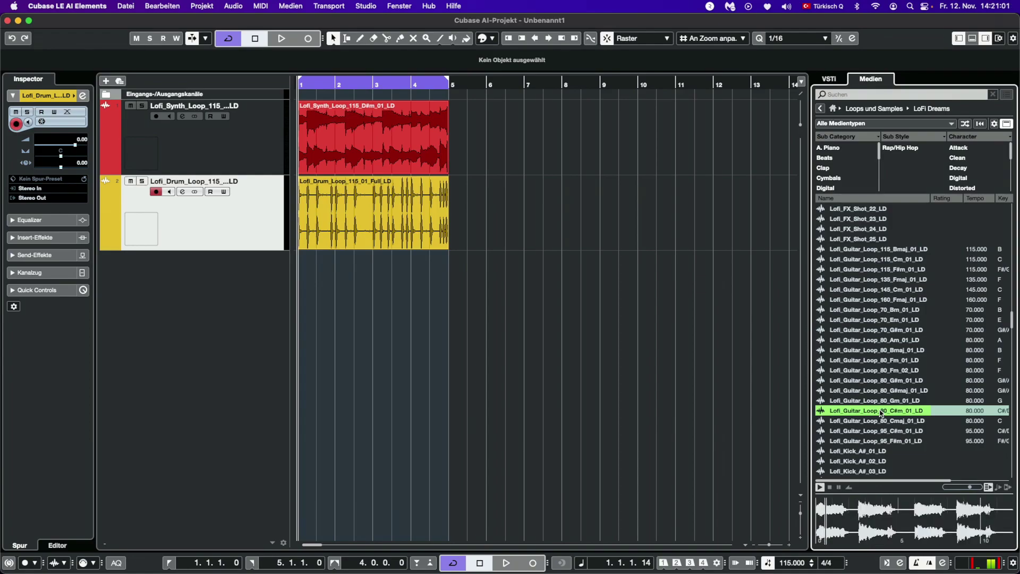
- Place Lofi_Guitar_Loop_70_Em_01_LD at bar 1 on a new audio track and erase the loop event, keeping the empty track
left_click(875, 321)
left_click_drag(882, 324, 304, 264)
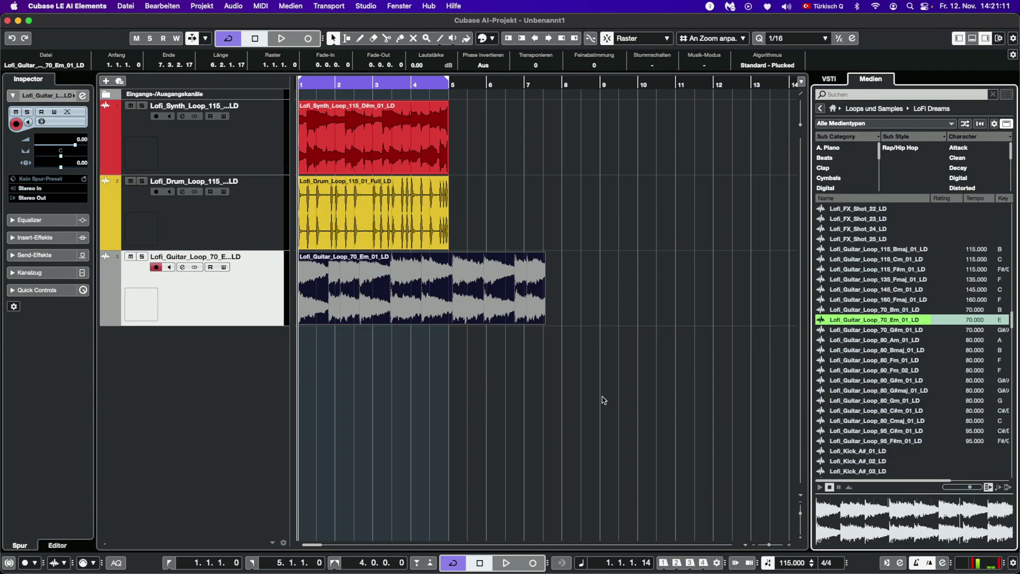
left_click(374, 38)
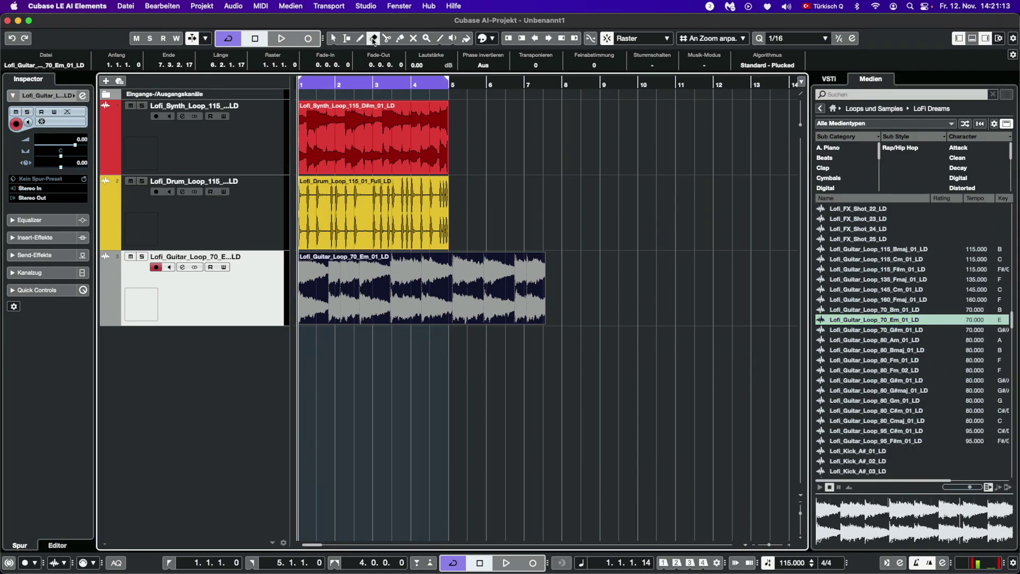
left_click(406, 286)
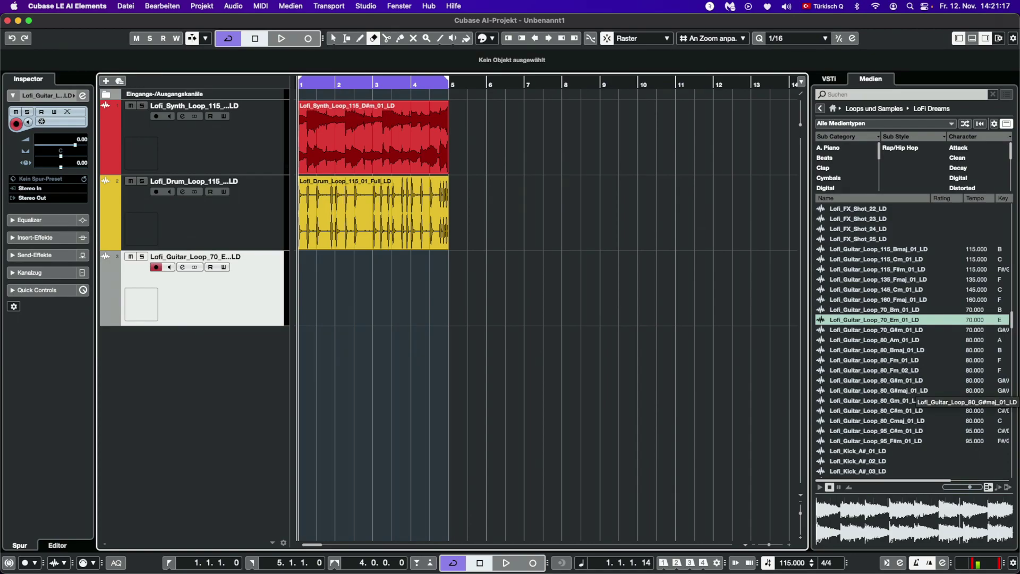
- Preview Lofi_Guitar_Loop_160_Fmaj_01_LD and 115_F#m_01_LD, and place the 115_F#m loop at bar 1 on the empty guitar track
left_click(903, 300)
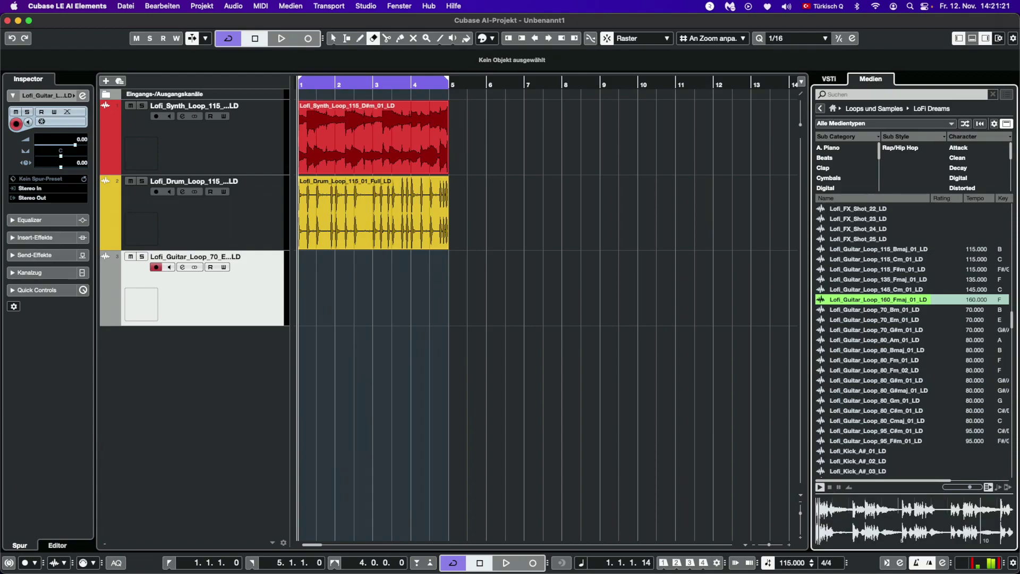
left_click(895, 269)
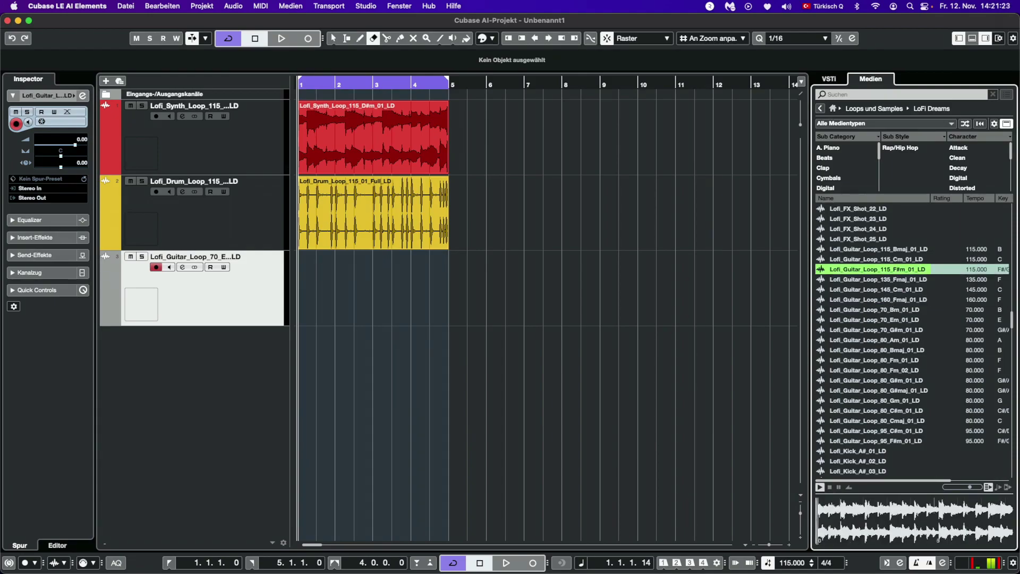
left_click_drag(897, 270, 301, 281)
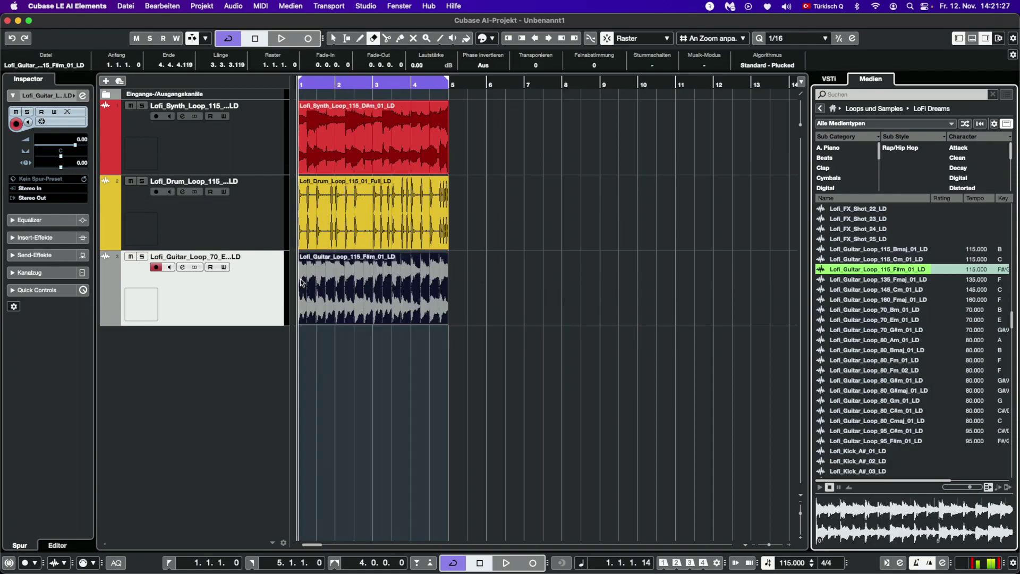
- Deselect the guitar loop event and colour the guitar track blue
left_click(405, 371)
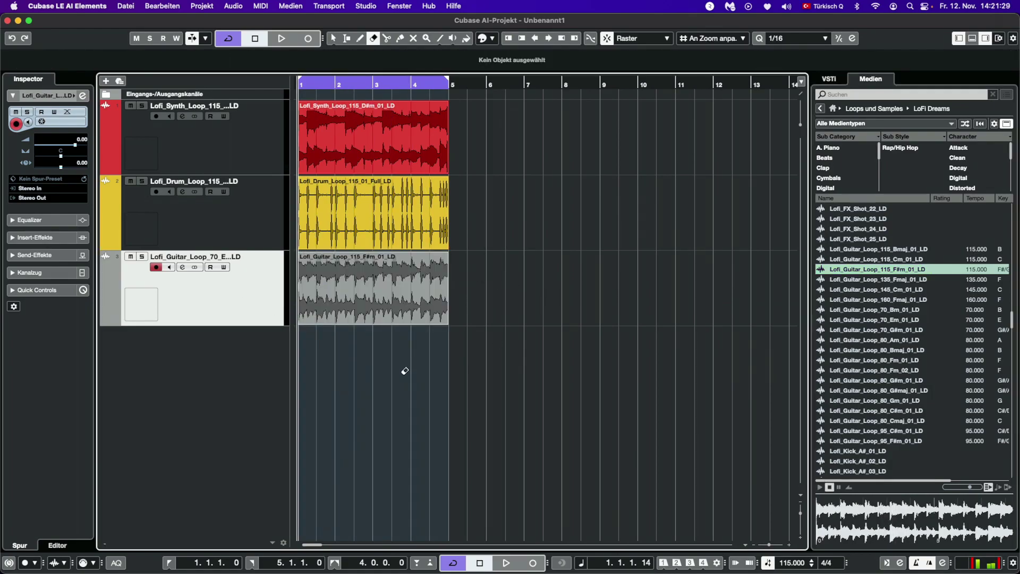
left_click(493, 37)
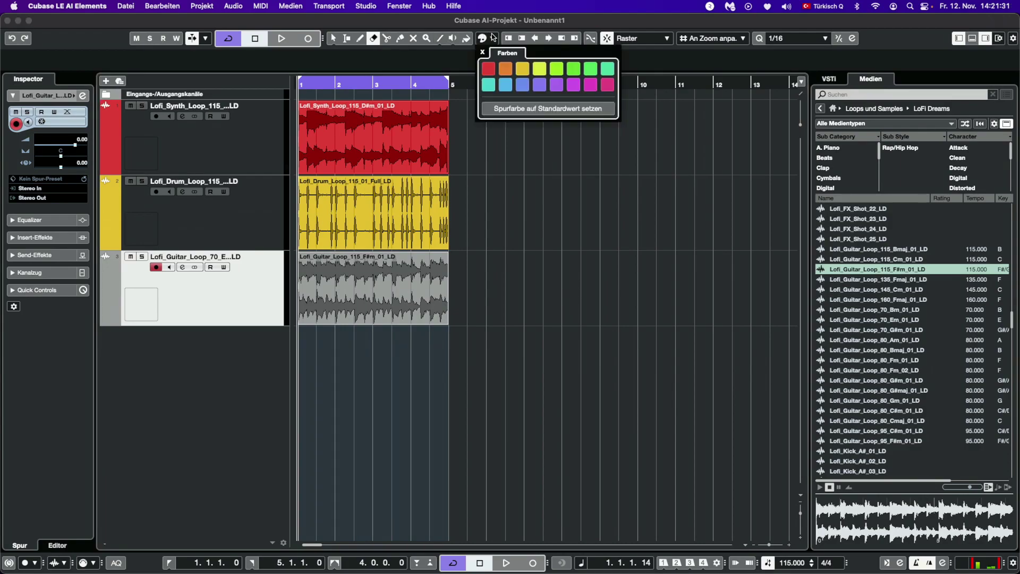
left_click(522, 86)
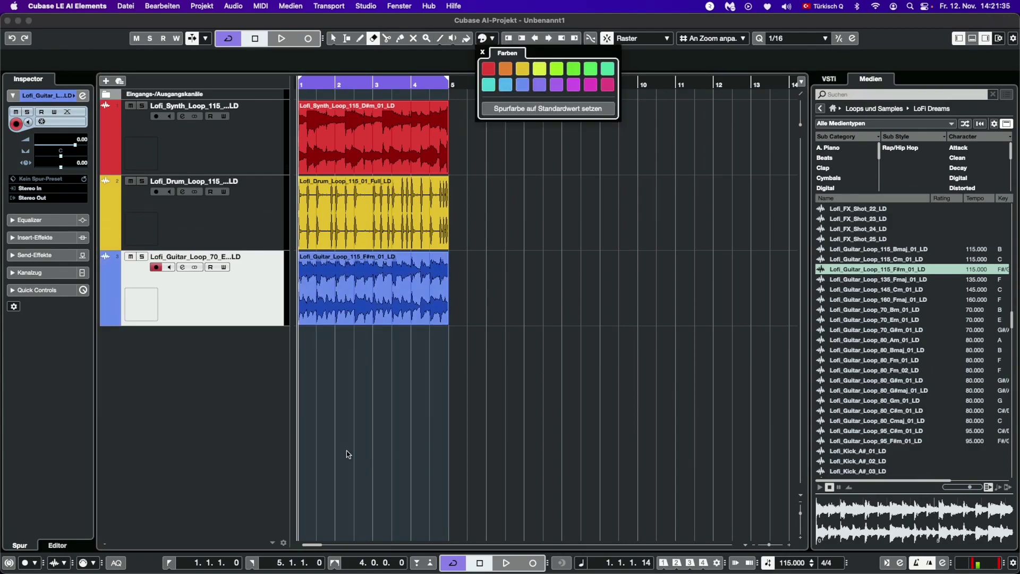
- Play back the layered synth, drum and guitar loops, stop playback, and select the drum track
left_click(236, 435)
left_click(505, 565)
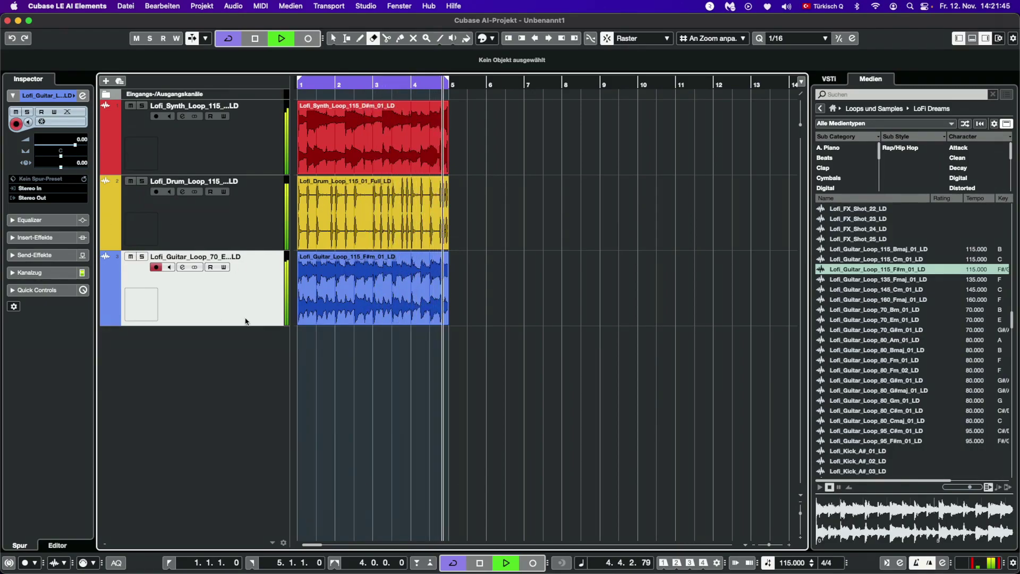
left_click(479, 565)
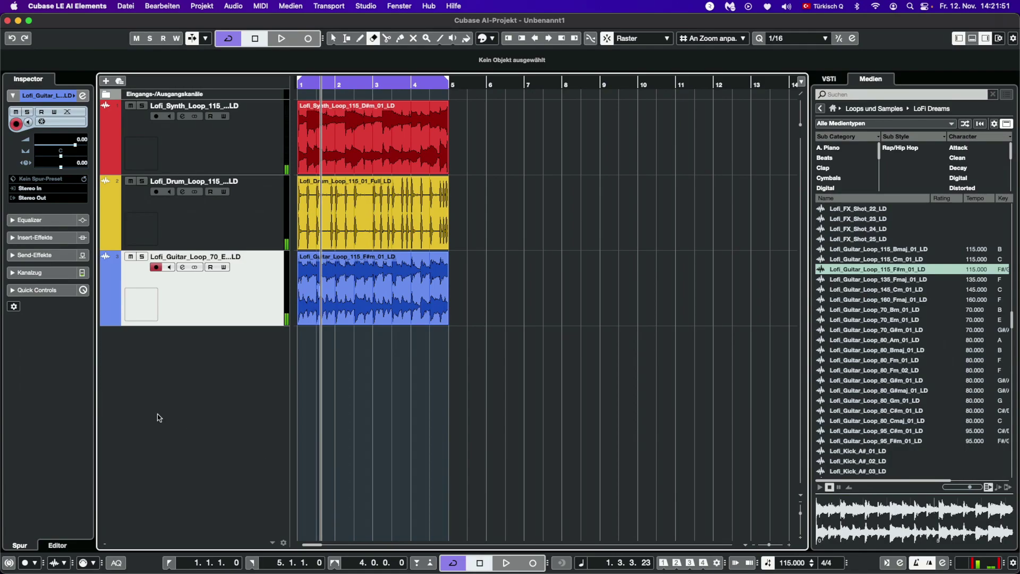
left_click(246, 226)
left_click(246, 150)
key("Down")
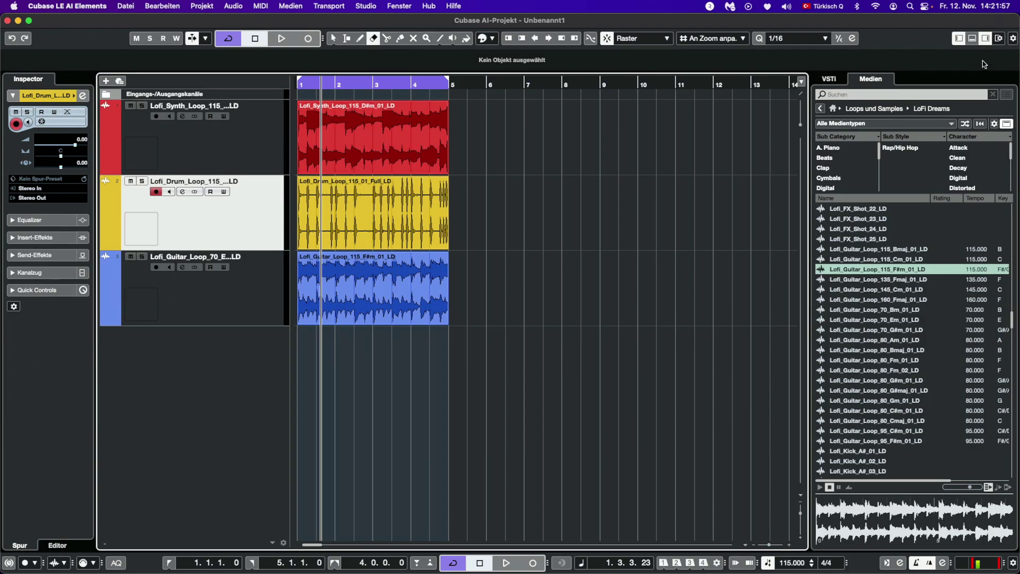
- Toggle the left, lower and right zones of the project window, keeping only the left zone with the Inspector shown
left_click(959, 43)
left_click(986, 40)
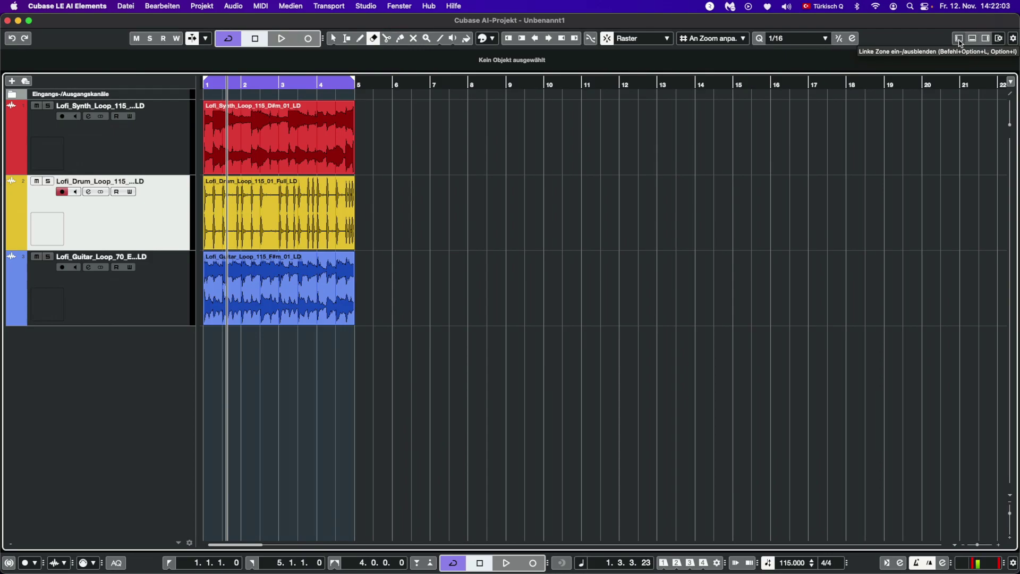
left_click(960, 40)
left_click(972, 39)
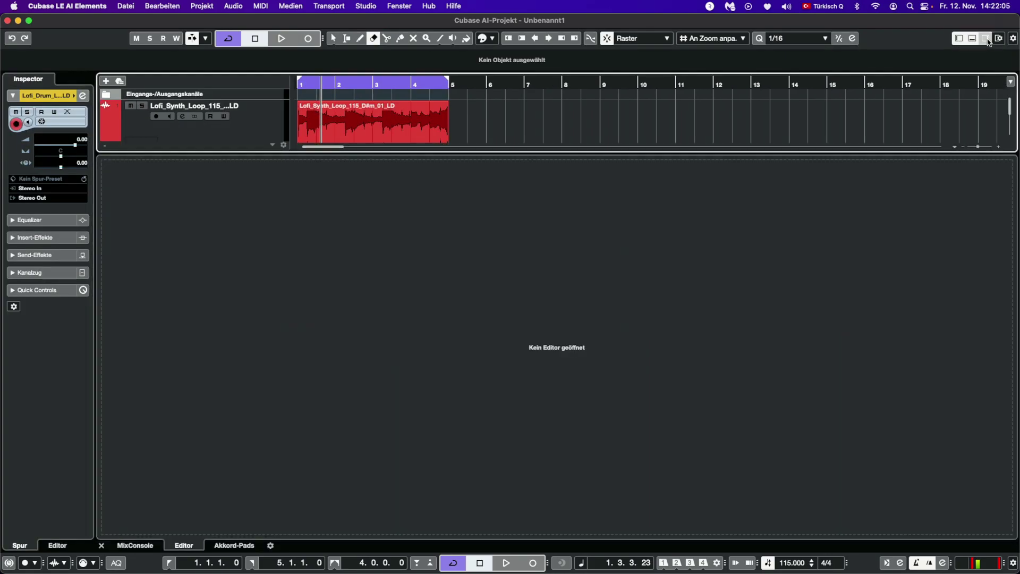
left_click(986, 40)
left_click(973, 40)
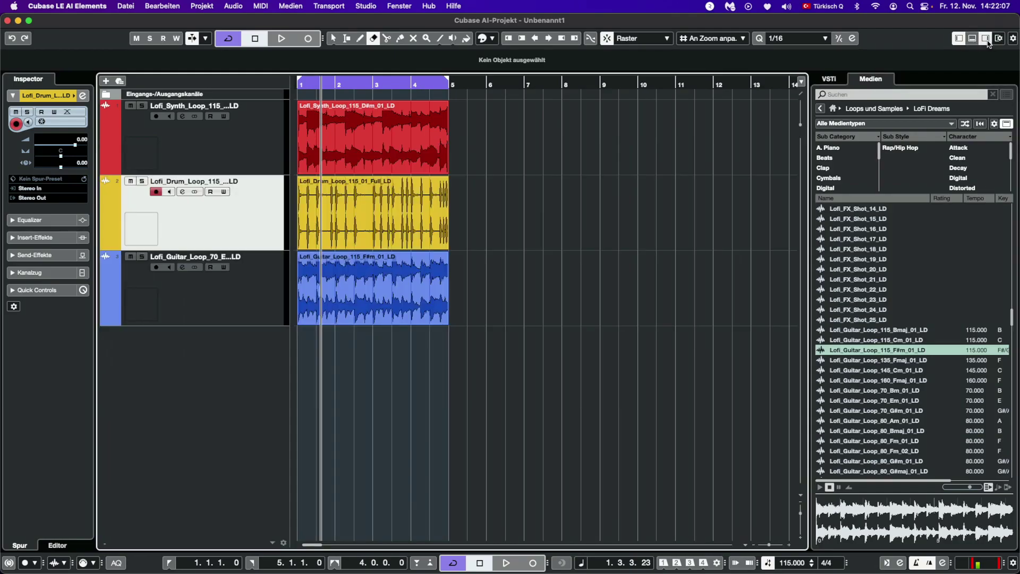
left_click(987, 39)
left_click(959, 40)
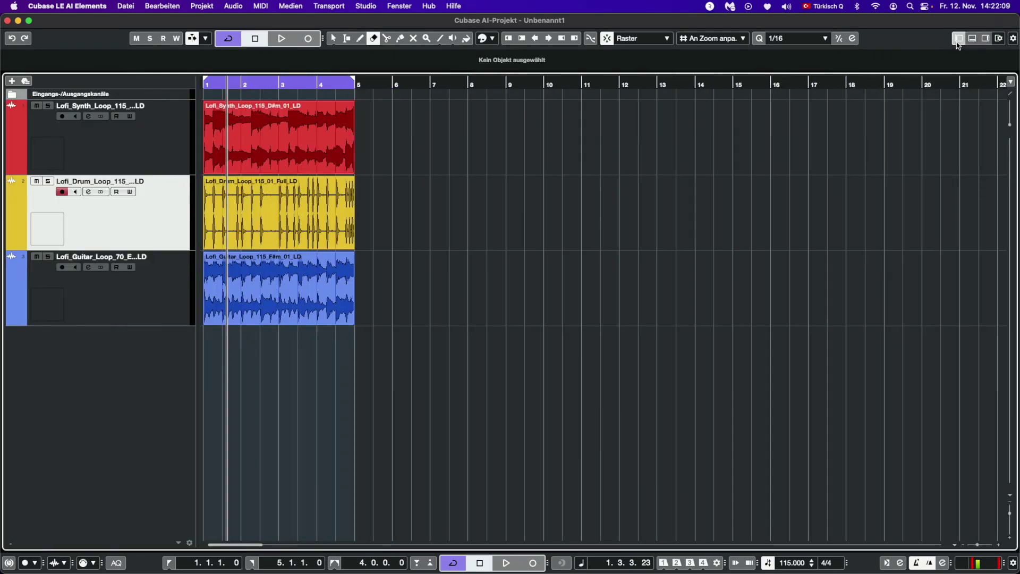
left_click(957, 40)
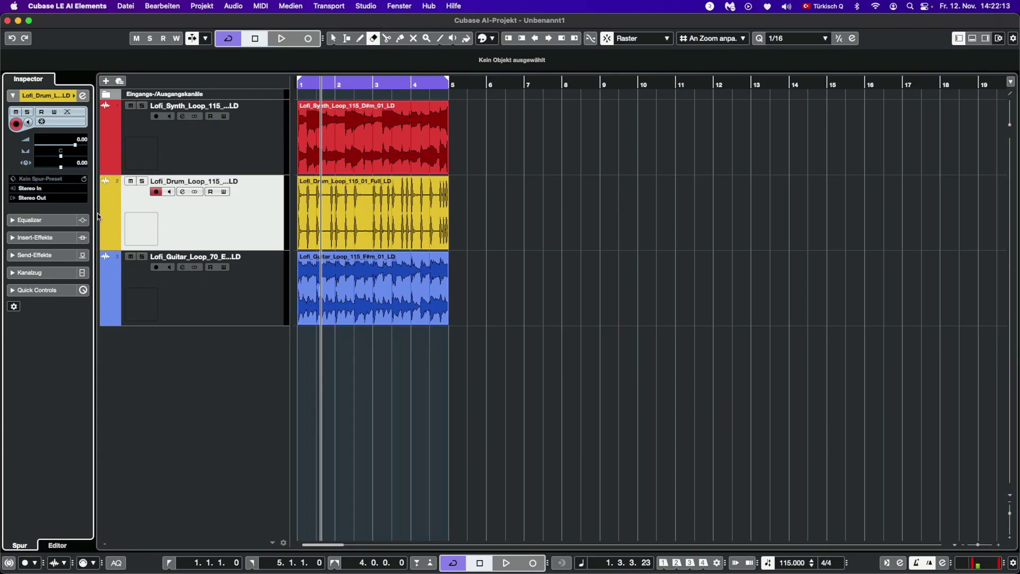
- Lower the drum track's volume to about -10 dB and the guitar track's volume to -4.94 dB
left_click(192, 158)
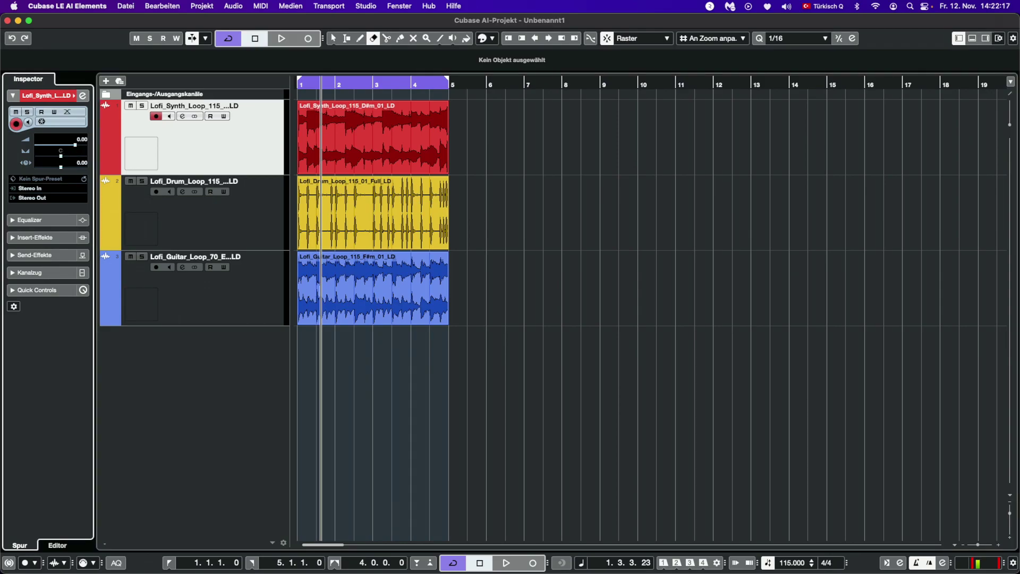
left_click(233, 225)
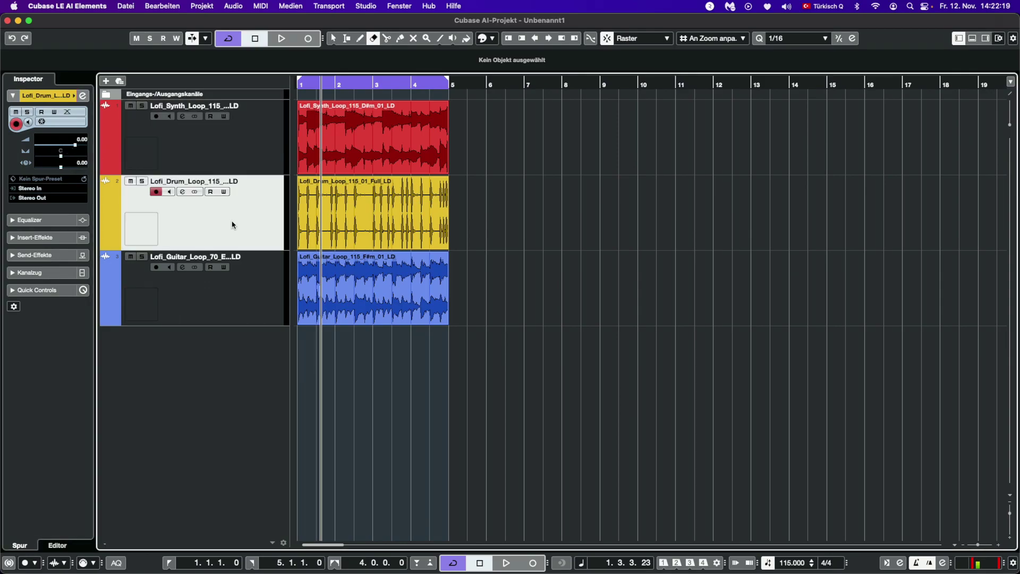
left_click_drag(77, 149, 63, 150)
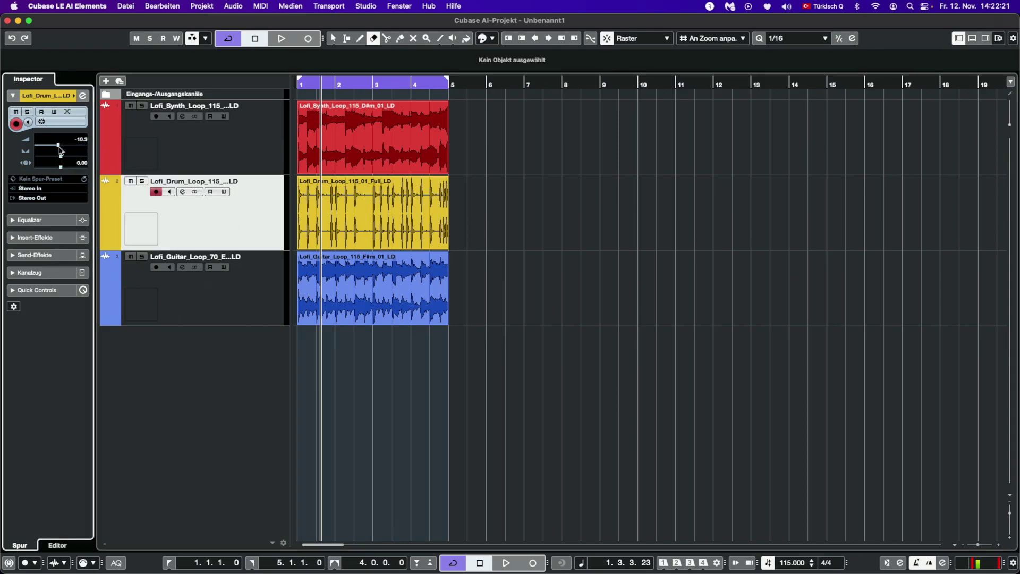
left_click(216, 321)
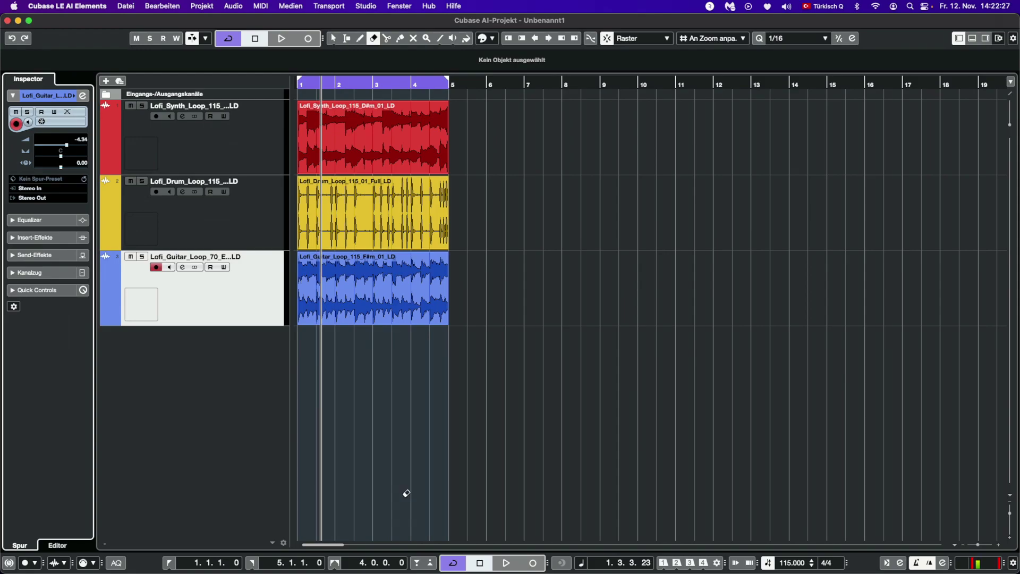
- Play back the rebalanced loops briefly and show the right zone with the LoFi Dreams media list again
key("space")
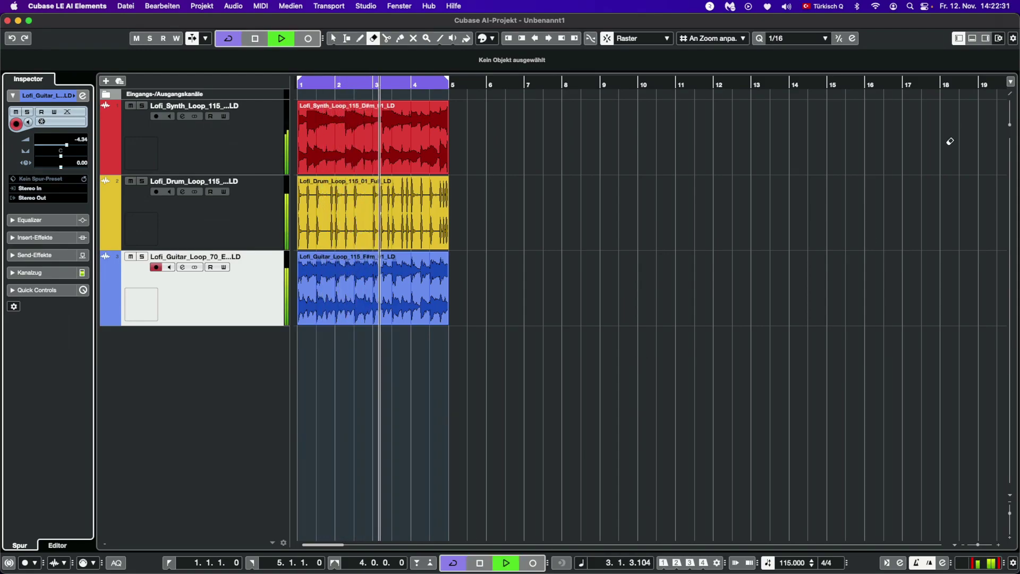
left_click(985, 38)
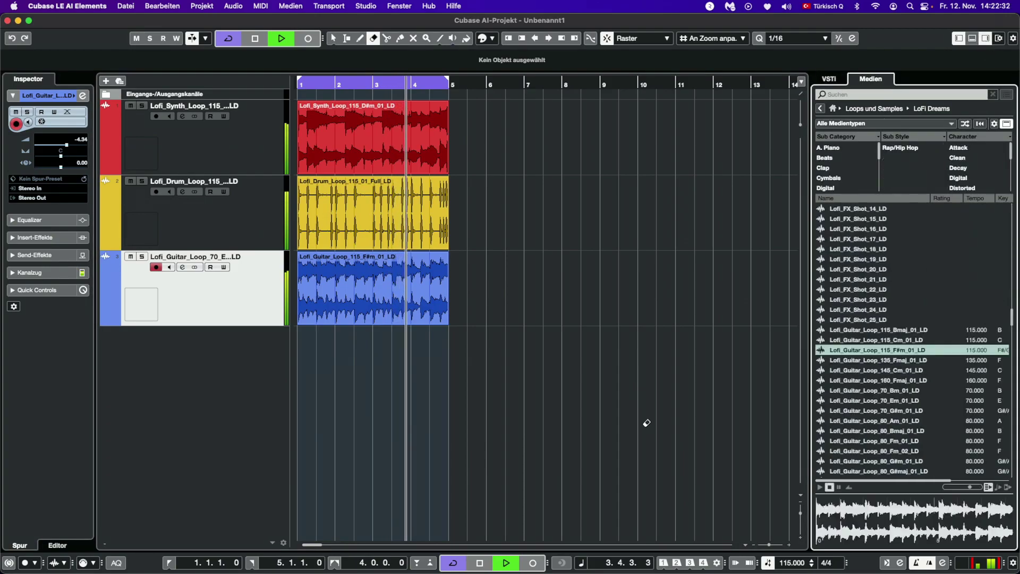
left_click(507, 562)
- Find the piano loops in the LoFi Dreams library and preview Lofi_Piano_Loop_80_D#m_01_LD
scroll(921, 418, "down", 10)
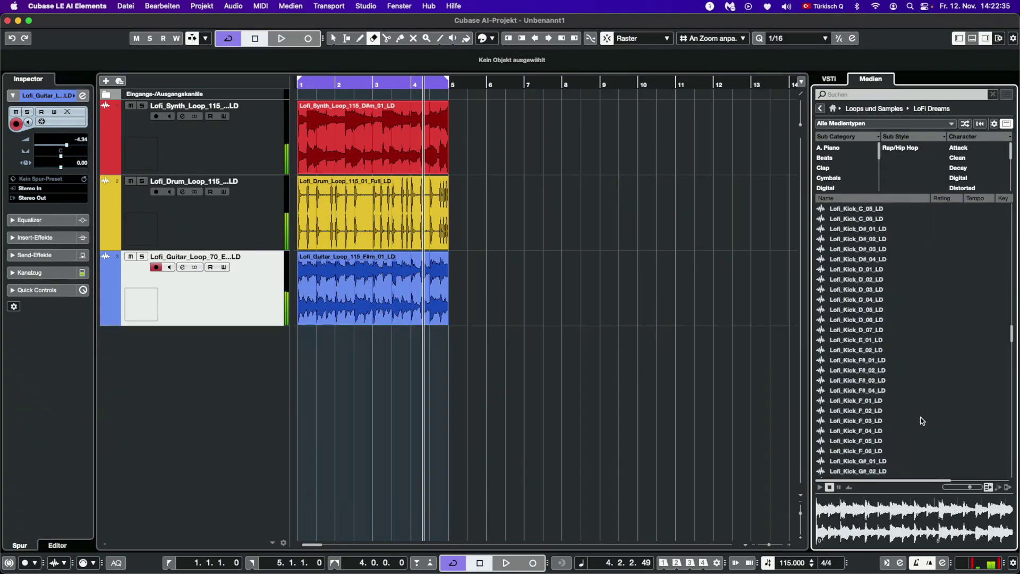
scroll(922, 420, "down", 10)
scroll(922, 421, "down", 10)
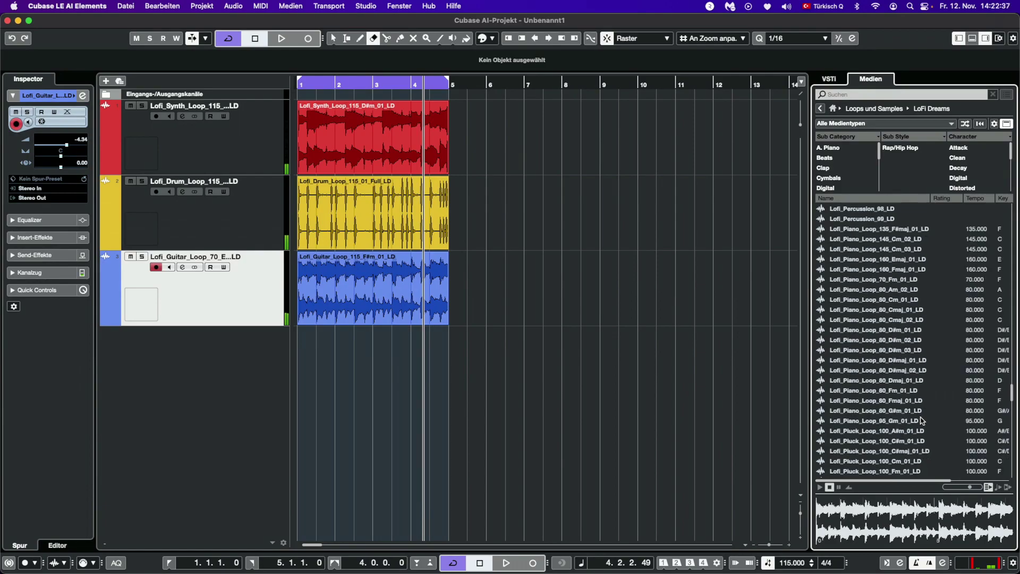
scroll(921, 420, "up", 10)
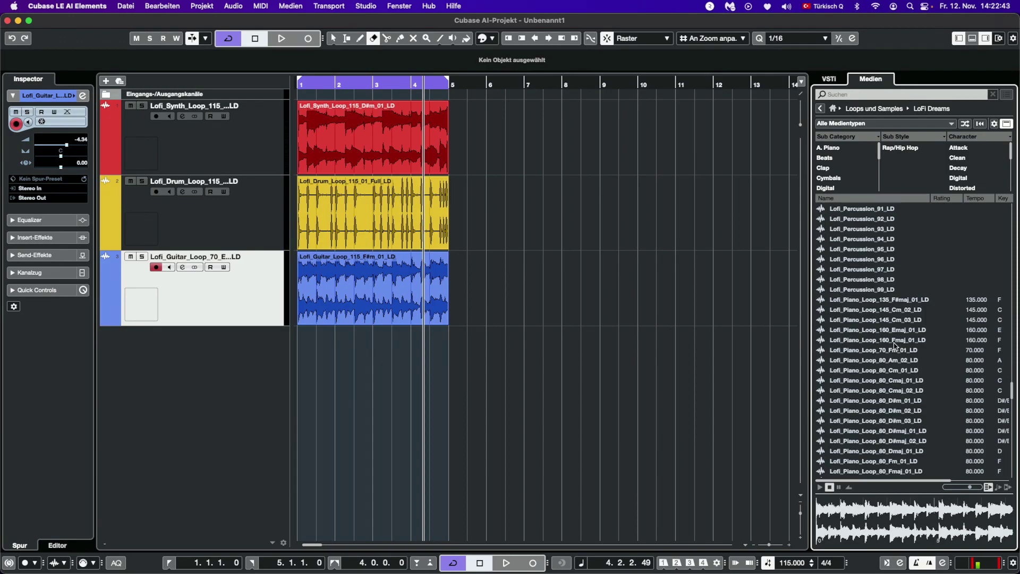
left_click_drag(890, 402, 856, 418)
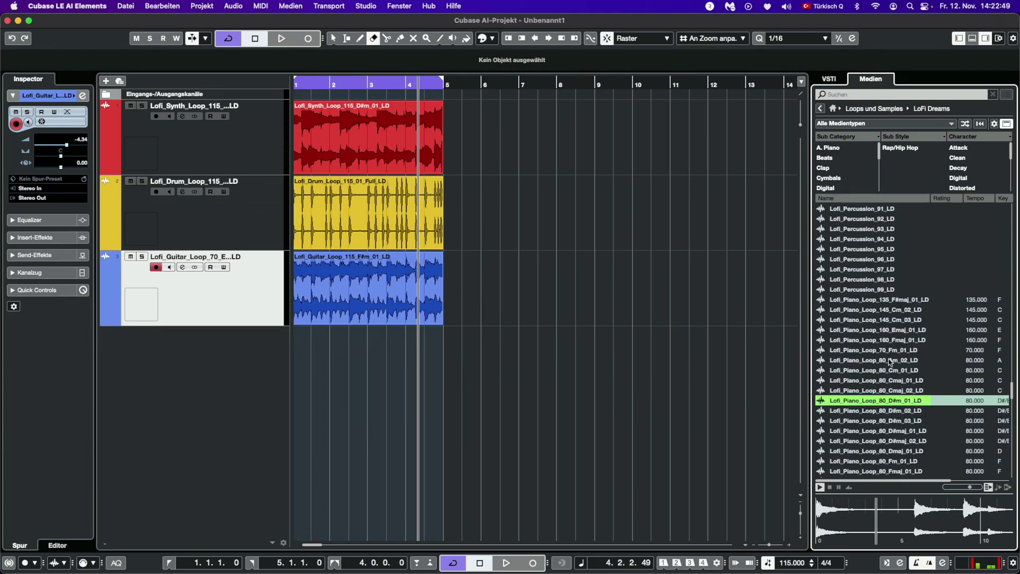
- Place Lofi_Pluck_Loop_115_D#m_01_LD at bar 1 on a new audio track below the guitar track
scroll(926, 388, "down", 5)
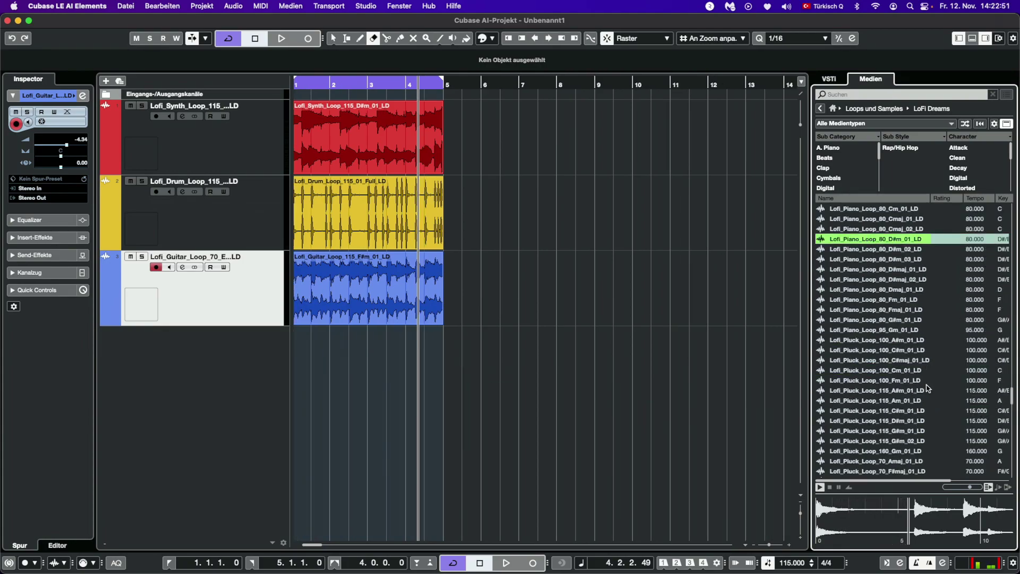
scroll(926, 388, "down", 1)
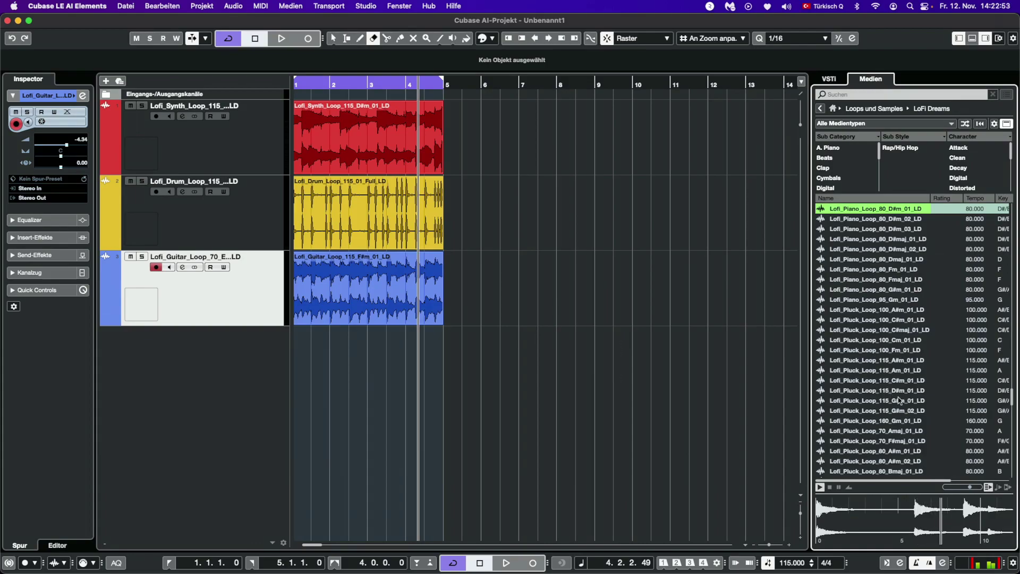
left_click_drag(900, 393, 298, 346)
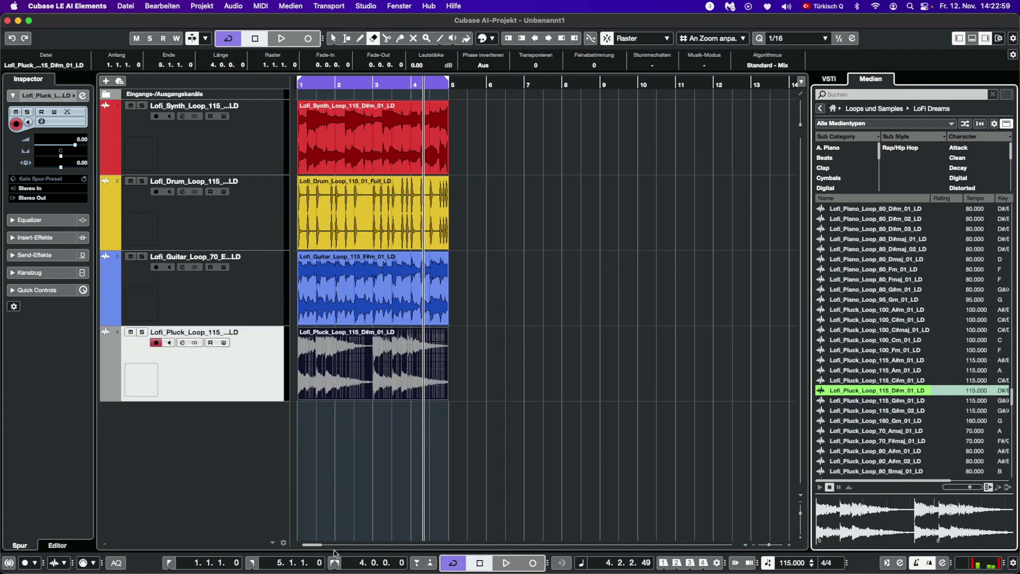
- Play the four-track mix from the start, muting the guitar track to compare, and unmute it after stopping
left_click(561, 561)
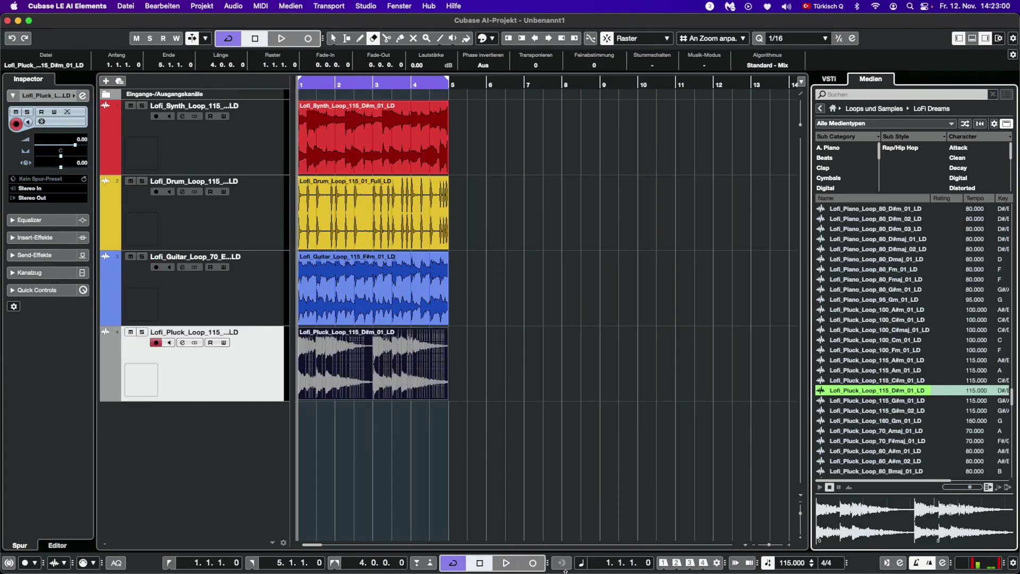
left_click(506, 562)
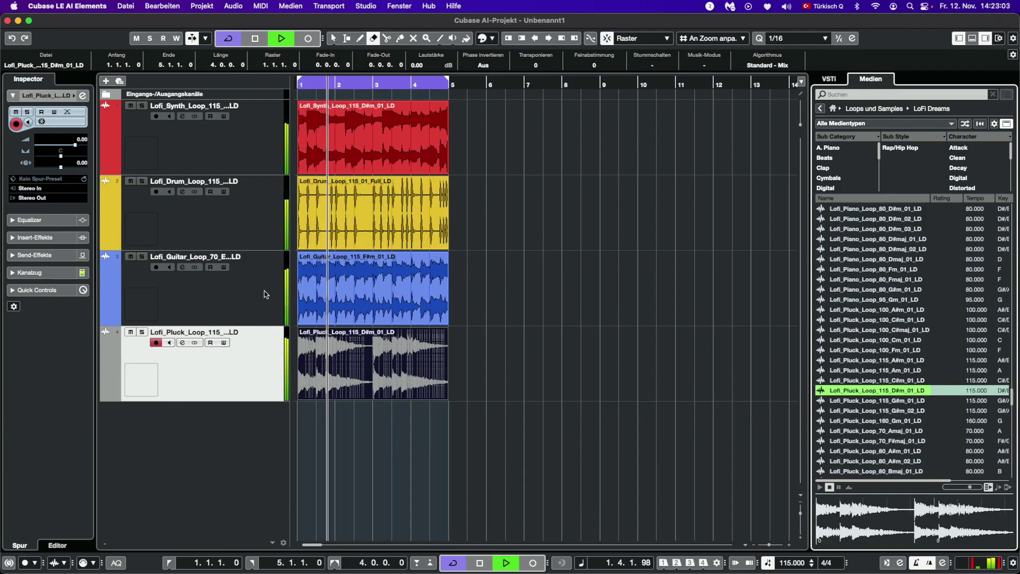
left_click(228, 291)
left_click(130, 257)
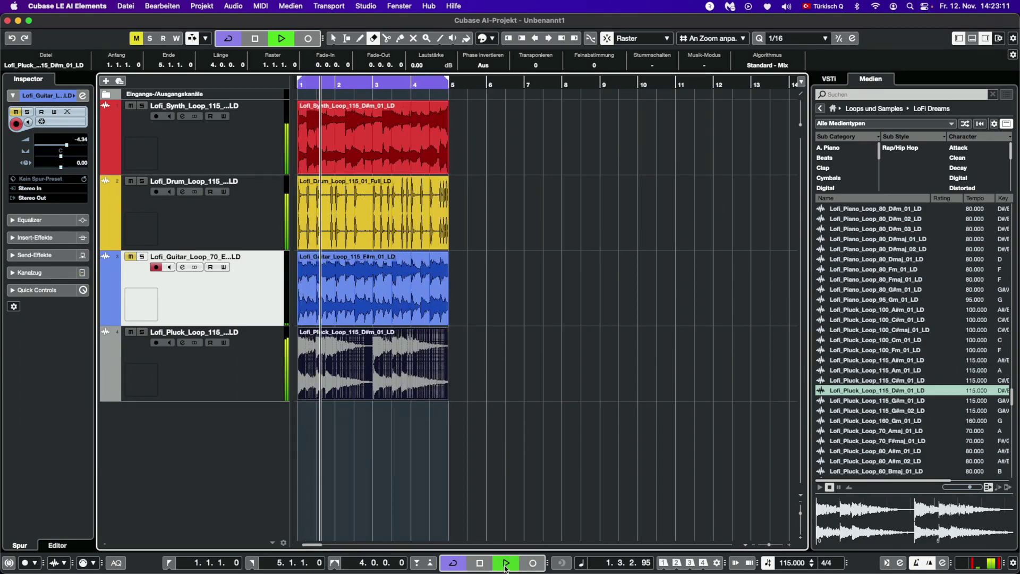
left_click(474, 561)
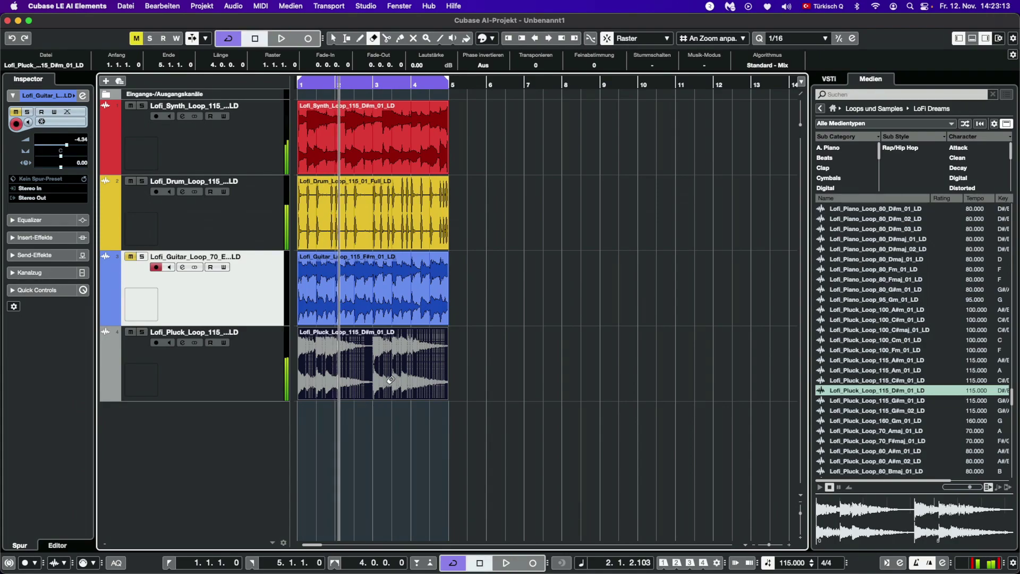
left_click(130, 257)
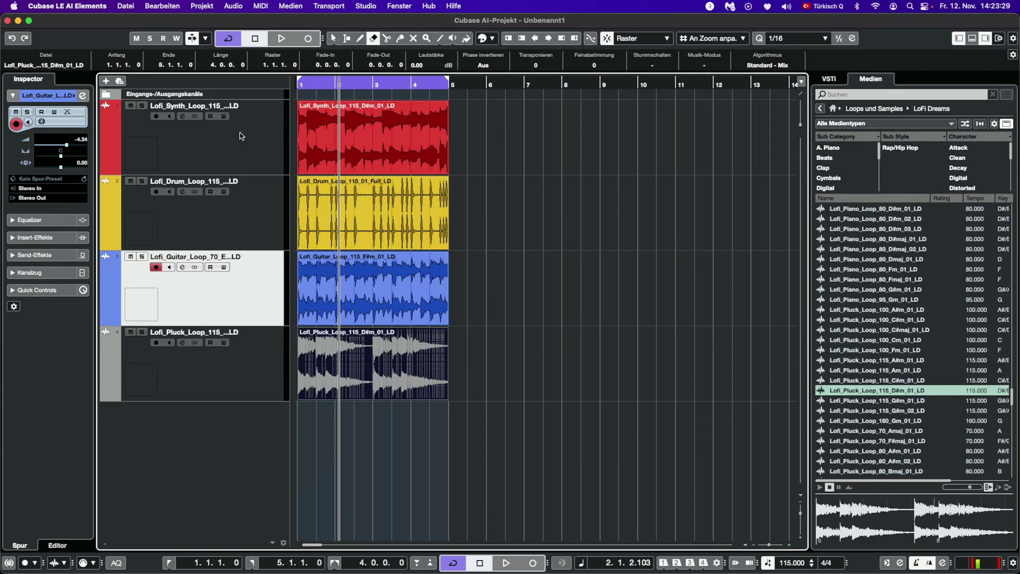
- Erase the Lofi_Guitar_Loop_115_F#m_01_LD event, keeping the empty guitar track
left_click(333, 38)
left_click(353, 145)
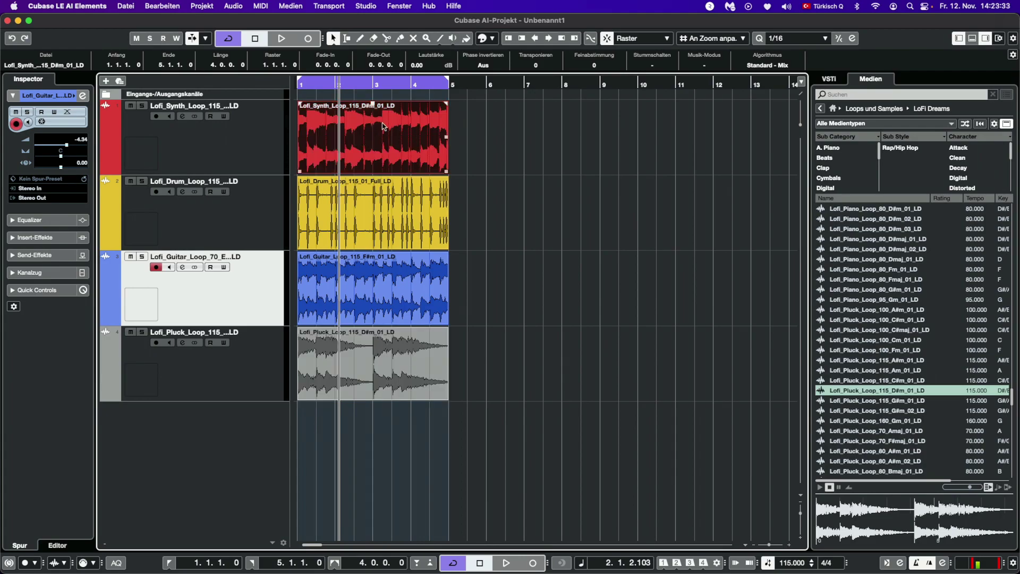
left_click(378, 288)
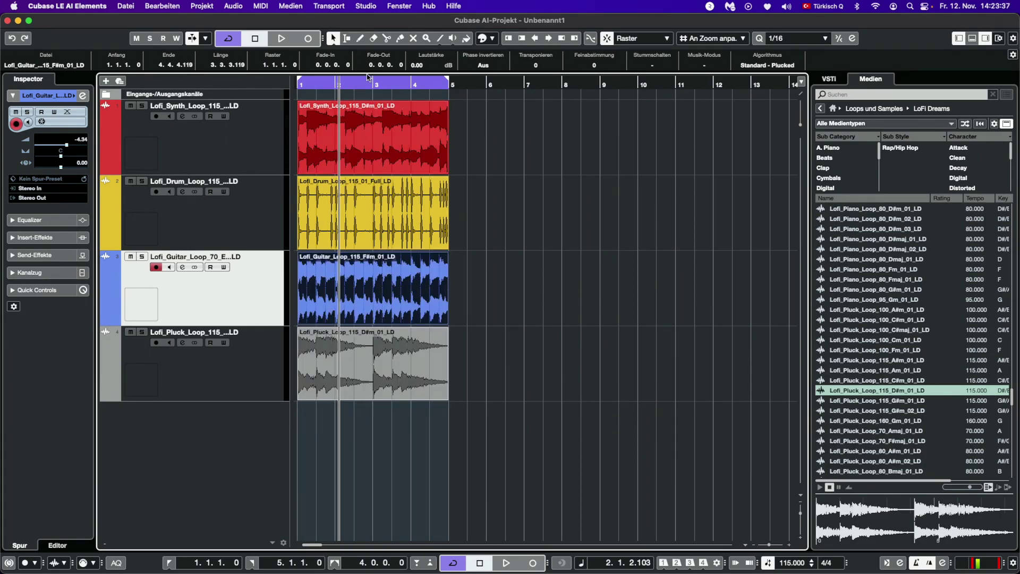
left_click(374, 38)
left_click(397, 317)
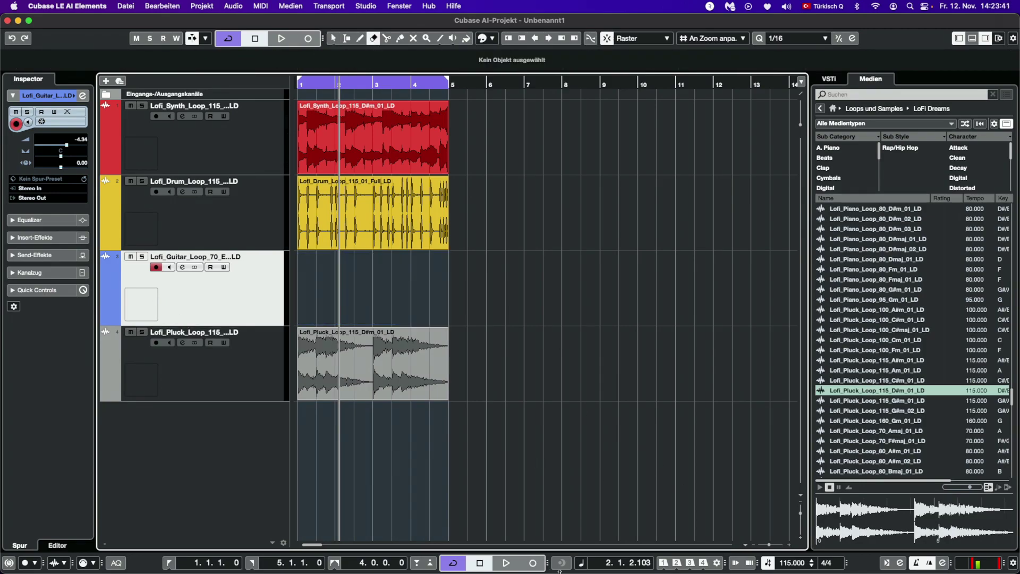
- Play back the remaining loops and colour the pluck track green
left_click(169, 564)
left_click(511, 563)
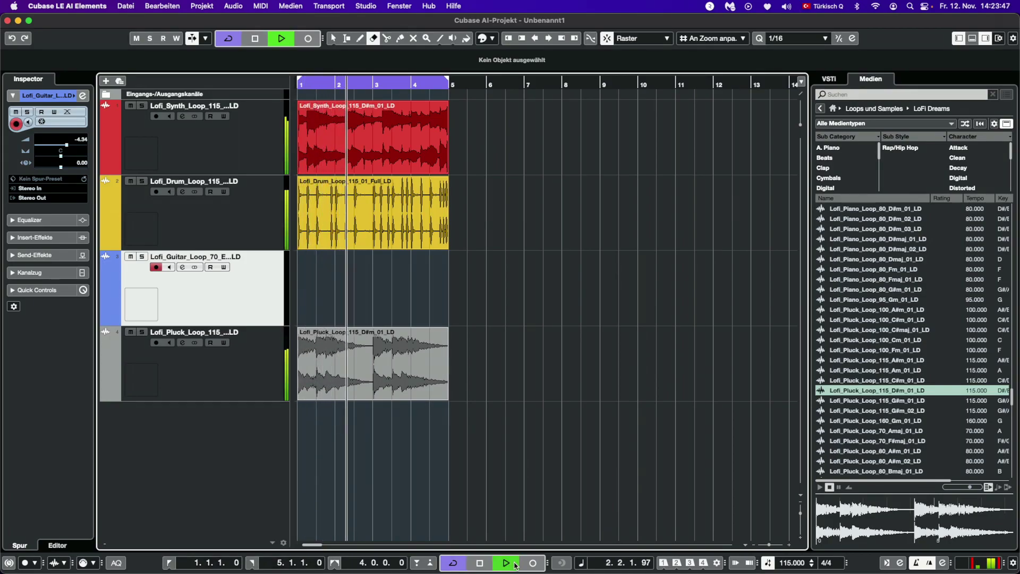
left_click(204, 376)
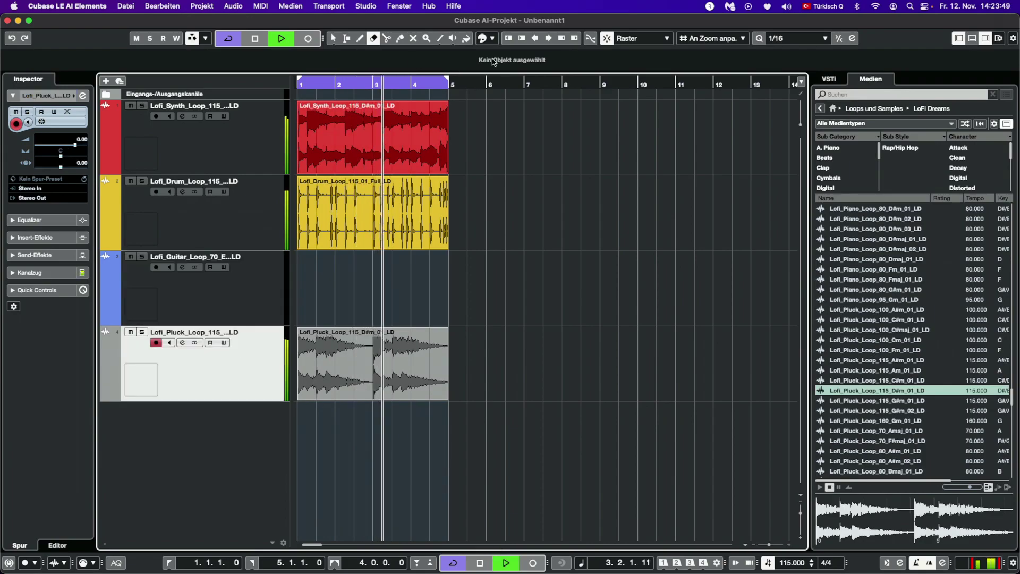
left_click(492, 38)
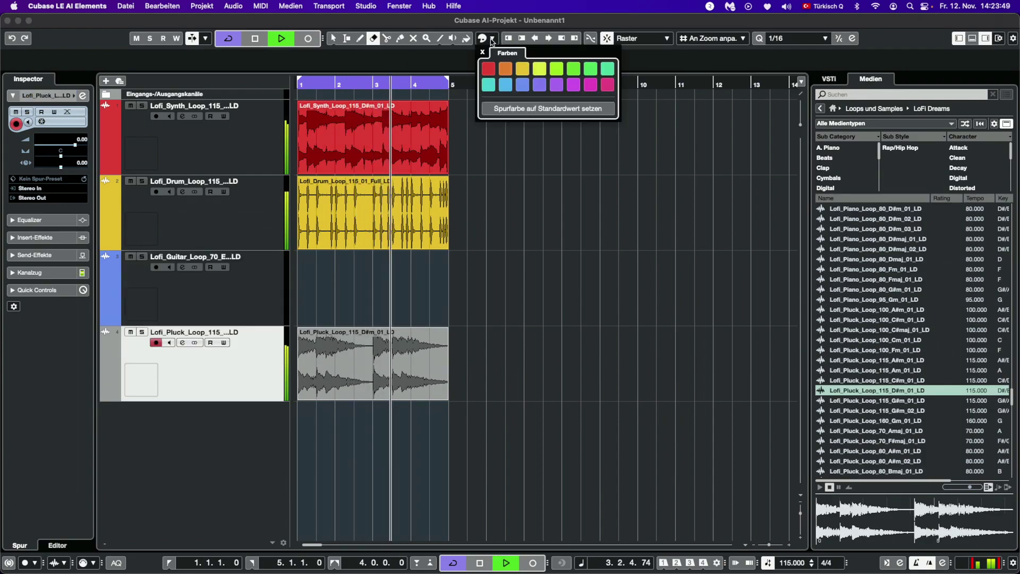
left_click(603, 75)
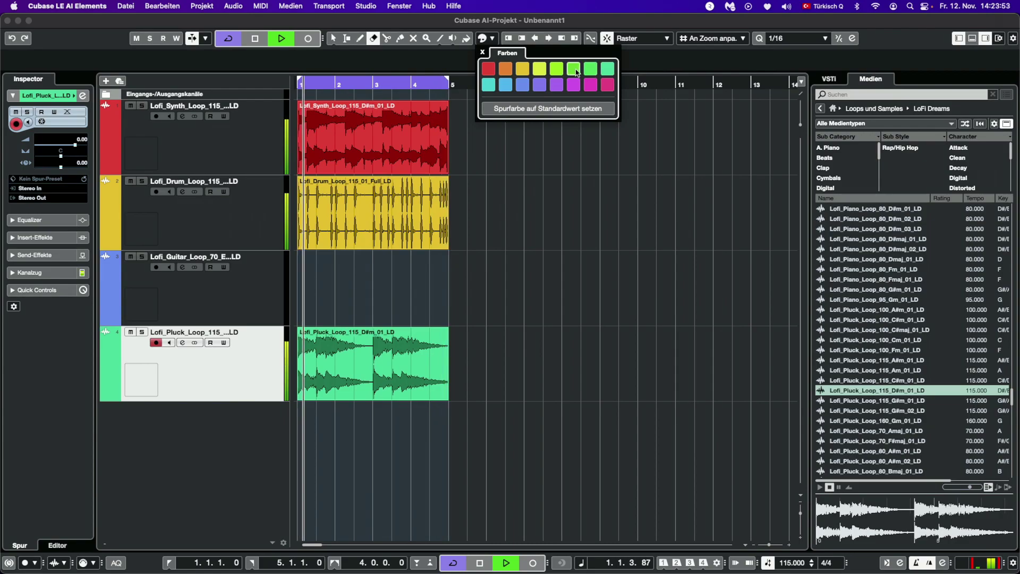
left_click(591, 68)
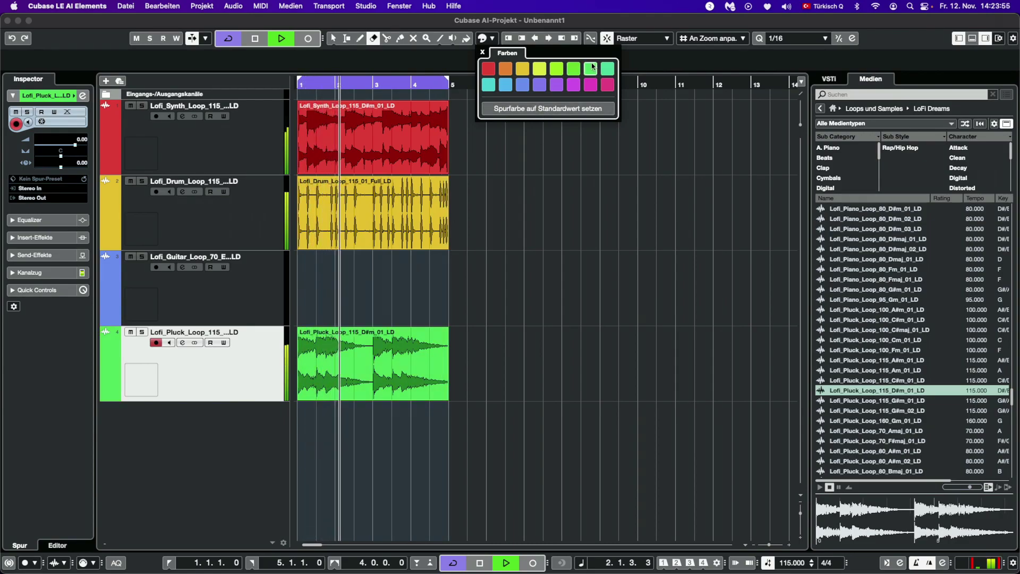
left_click(182, 493)
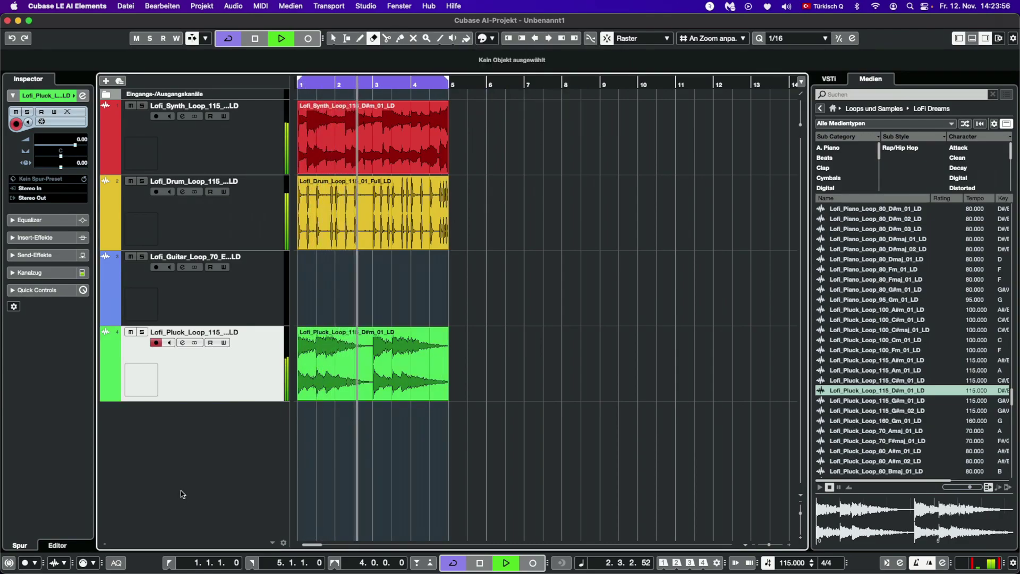
- Stop playback and remove the empty guitar track from the project
left_click(480, 563)
left_click(241, 298)
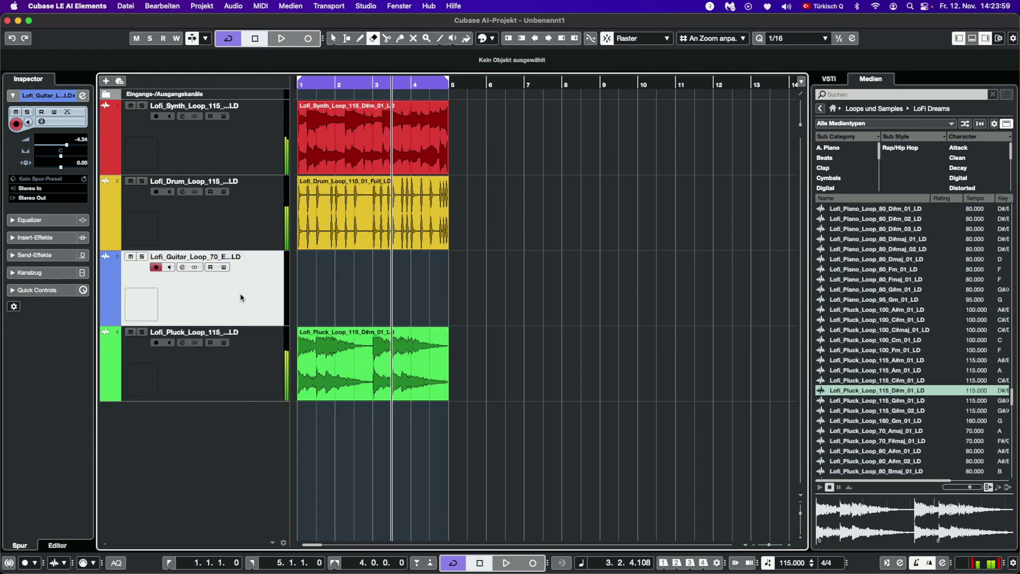
right_click(241, 297)
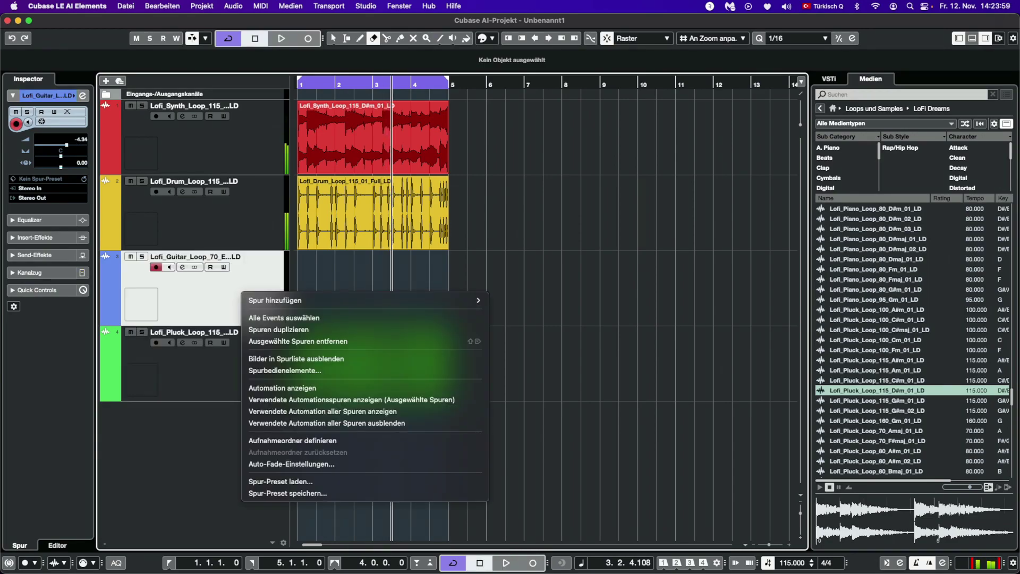
left_click(329, 341)
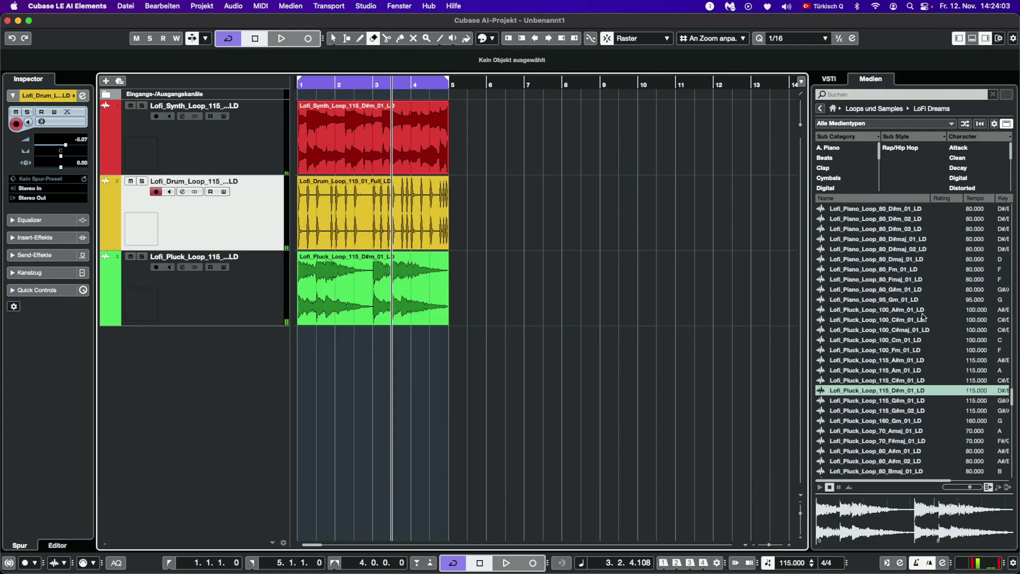
- Browse the LoFi Dreams vocal loops, preview Lofi_Vocal_Loop_160_Gm_01_Dry_LD and stop the preview
scroll(951, 381, "down", 10)
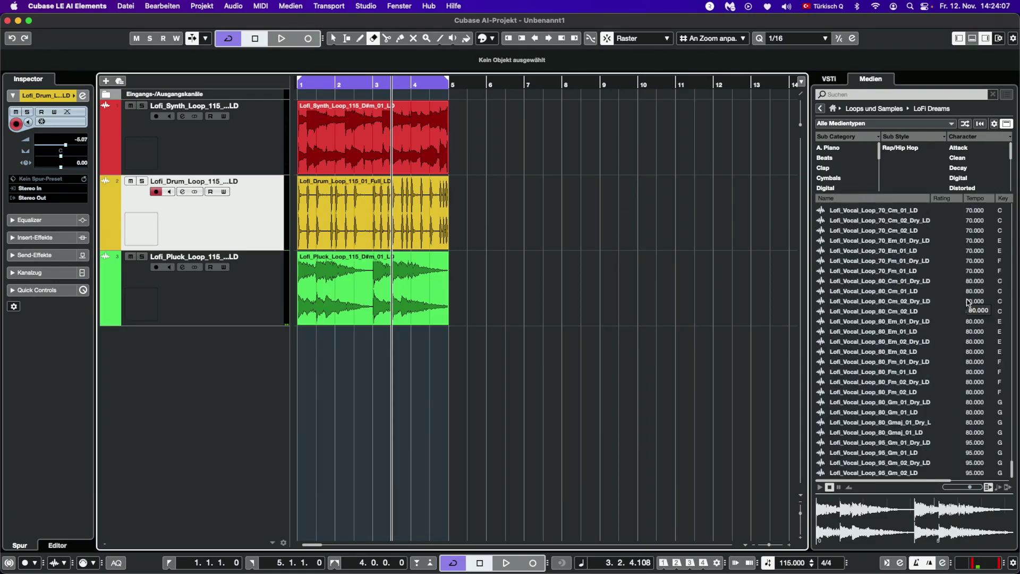
scroll(968, 302, "up", 5)
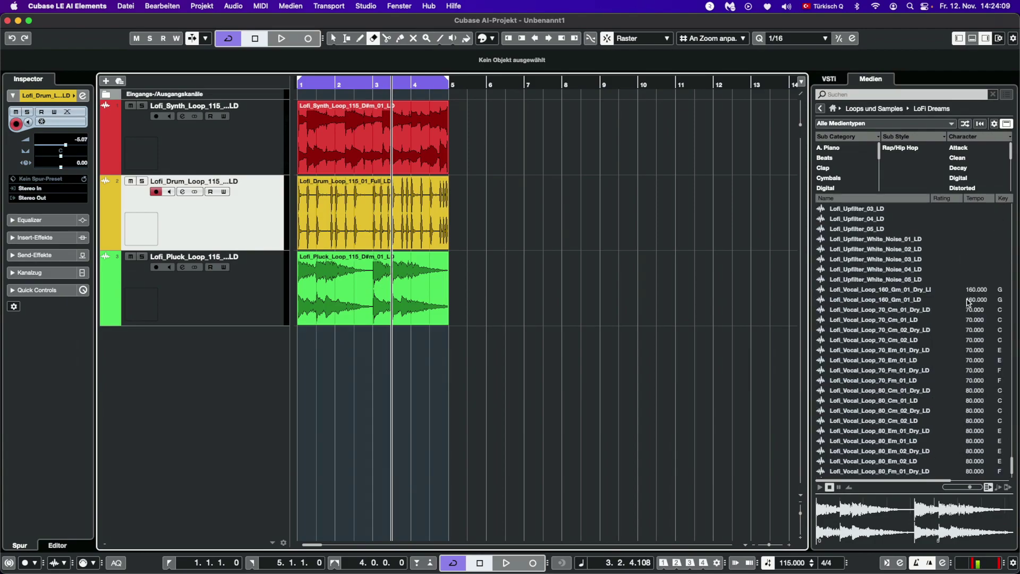
left_click(850, 289)
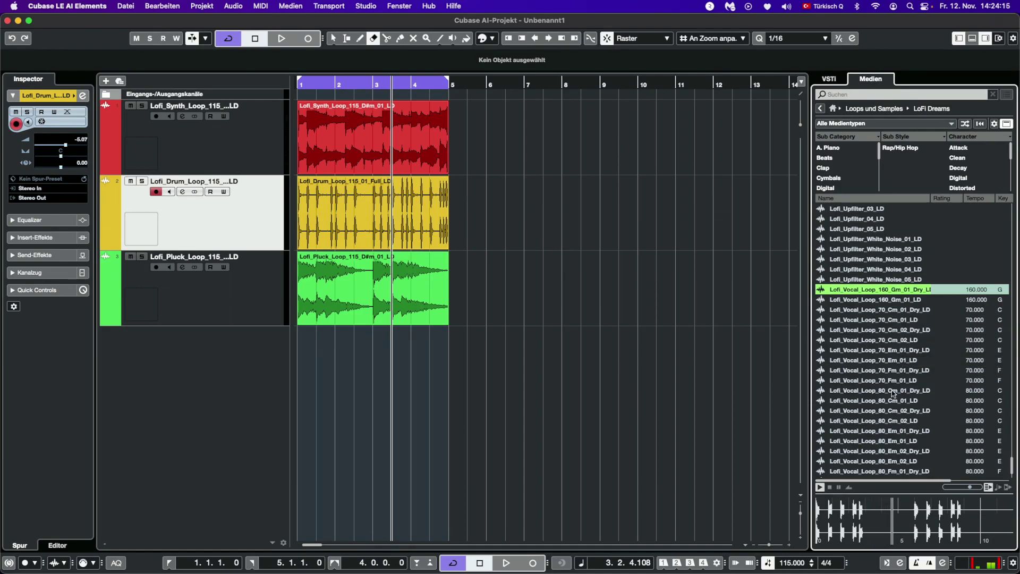
scroll(897, 404, "down", 5)
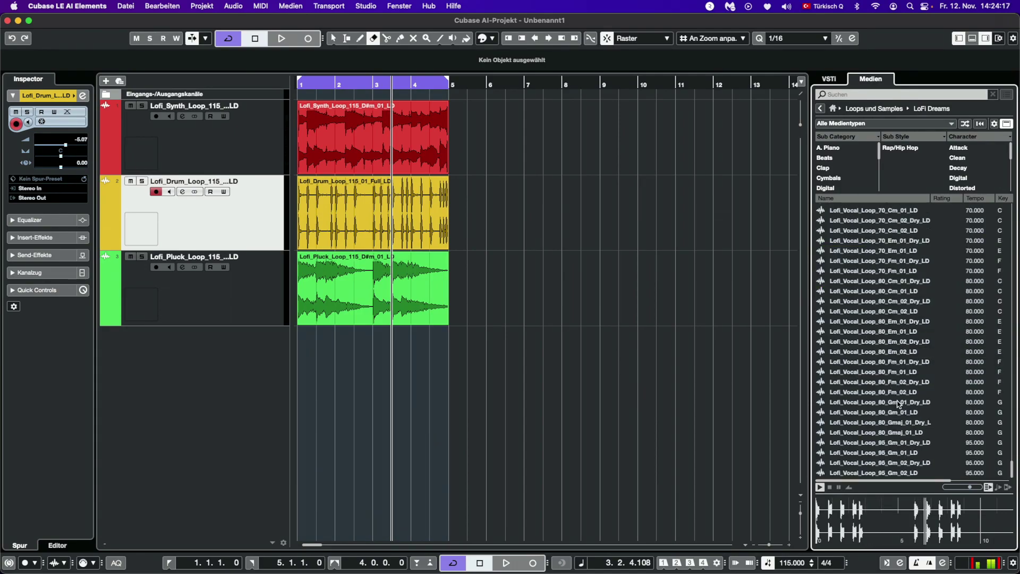
scroll(897, 404, "up", 9)
scroll(898, 403, "up", 3)
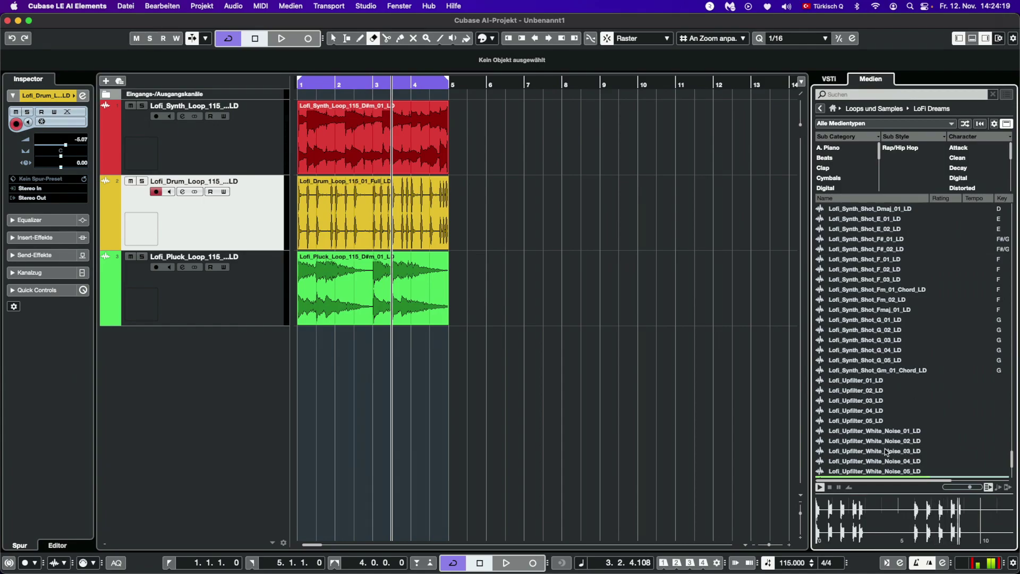
left_click(831, 487)
- Find the 115 BPM synth loops, preview Lofi_Synth_Loop_115_D#m_01_LD and stop the preview
scroll(913, 329, "up", 10)
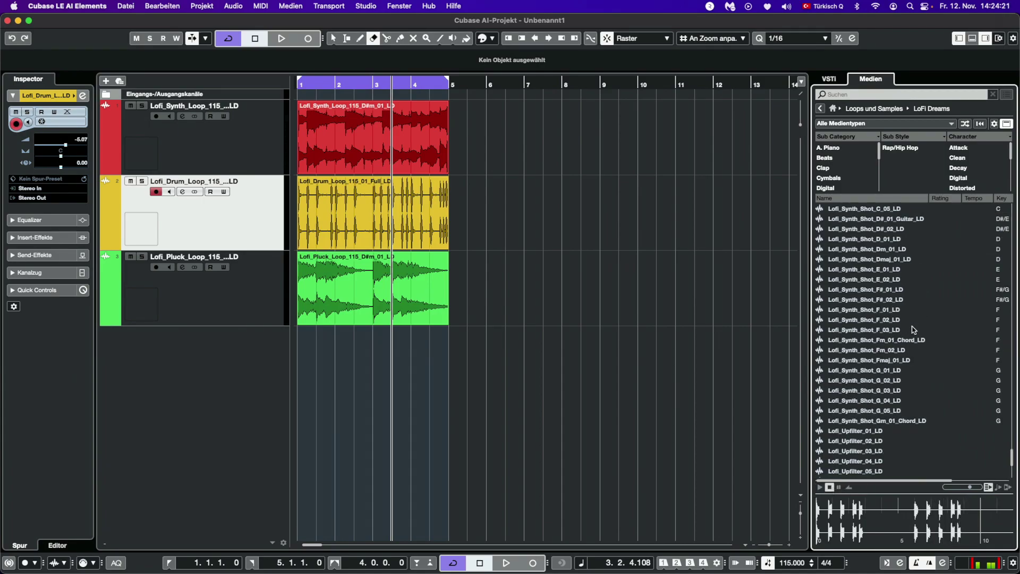
scroll(912, 329, "up", 7)
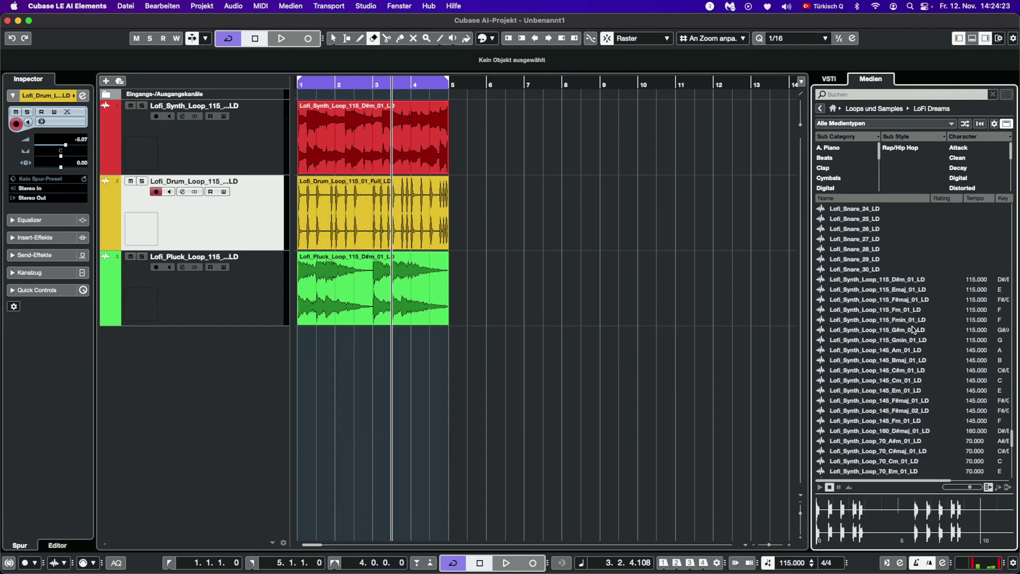
left_click(881, 320)
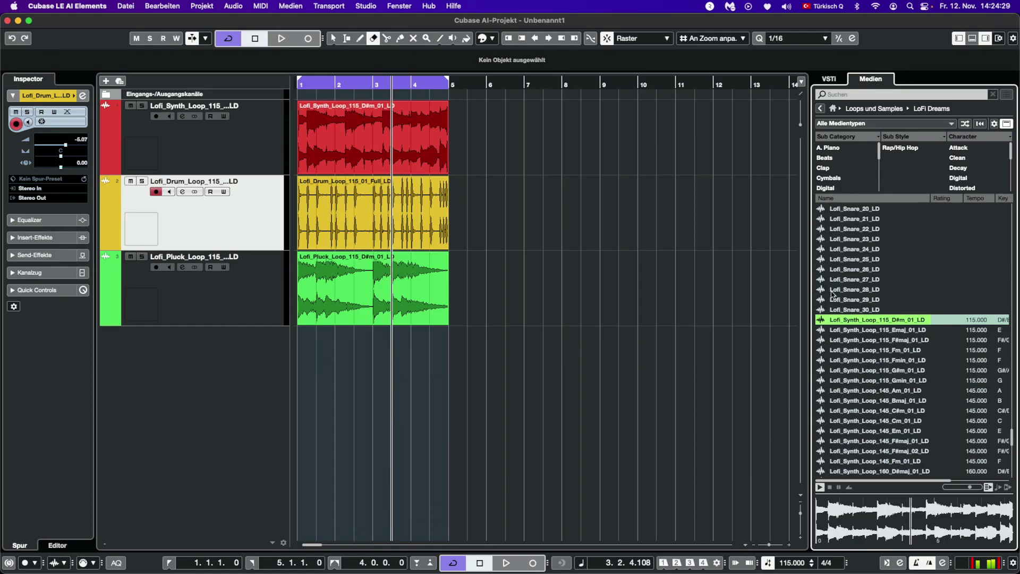
left_click(830, 488)
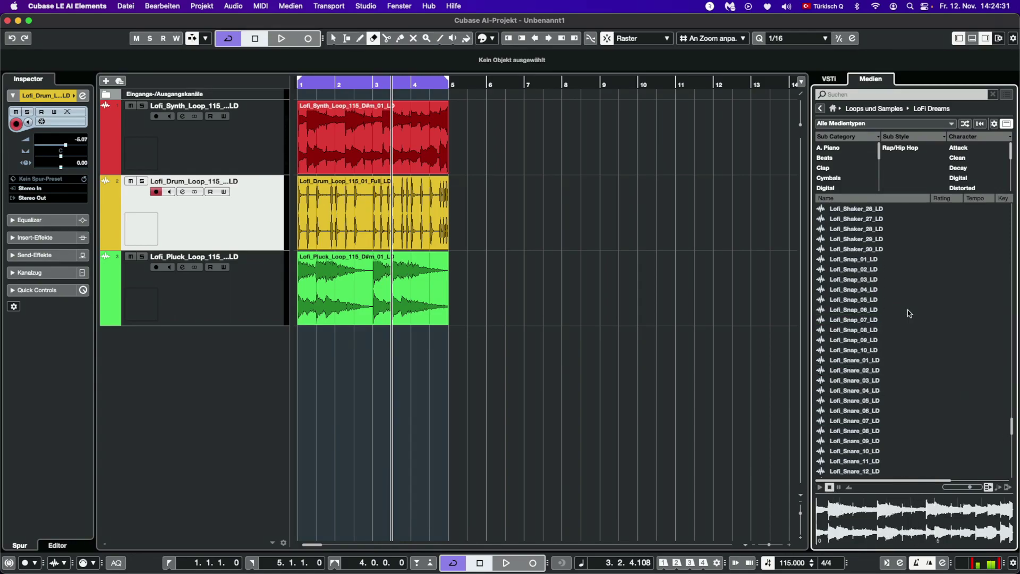
- Audition the ride and scratch samples Lofi_Ride_06_LD, Lofi_Scratch_01_LD and Lofi_Scratch_03_LD
scroll(892, 297, "up", 10)
left_click(860, 268)
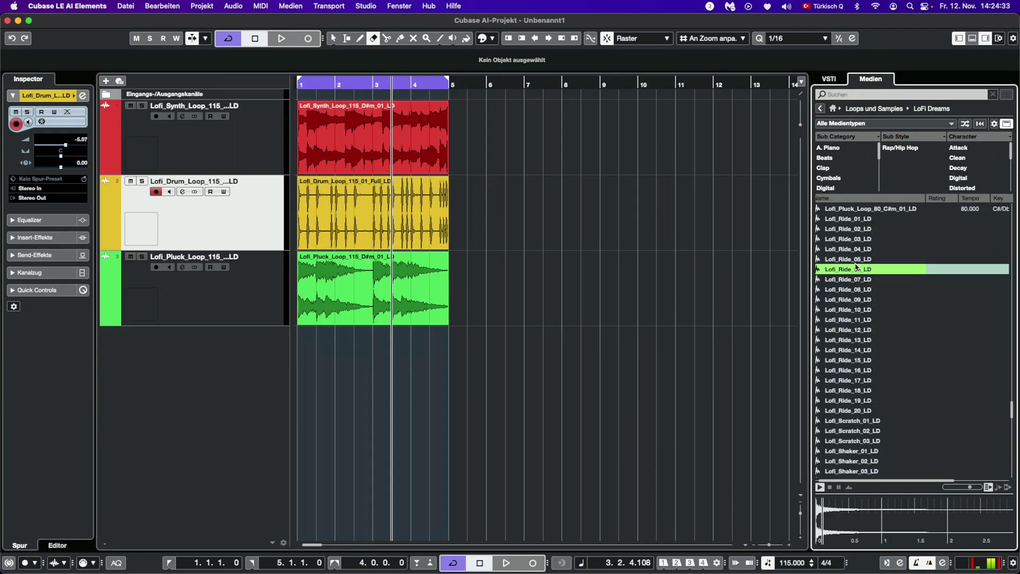
left_click(853, 422)
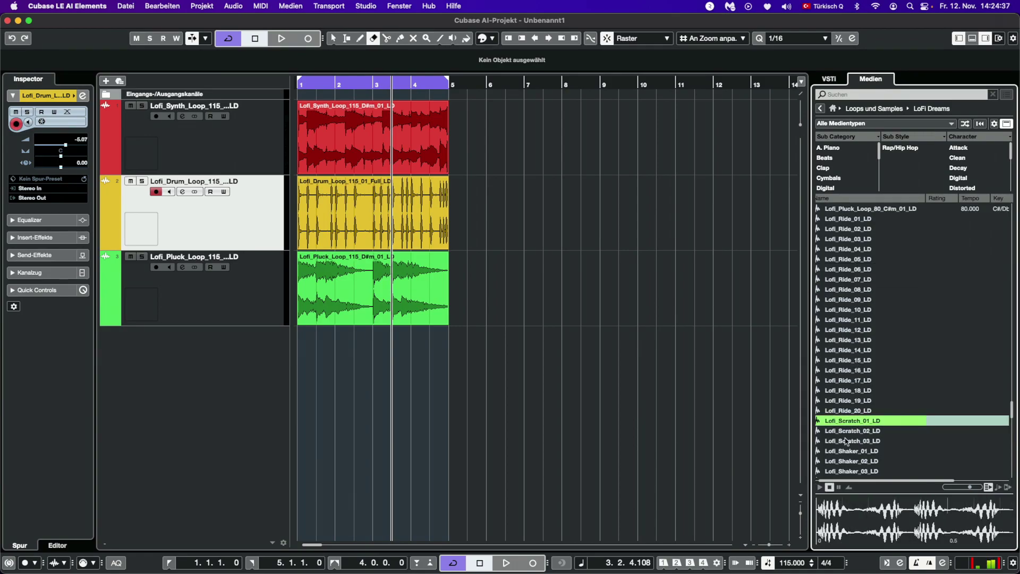
left_click(844, 441)
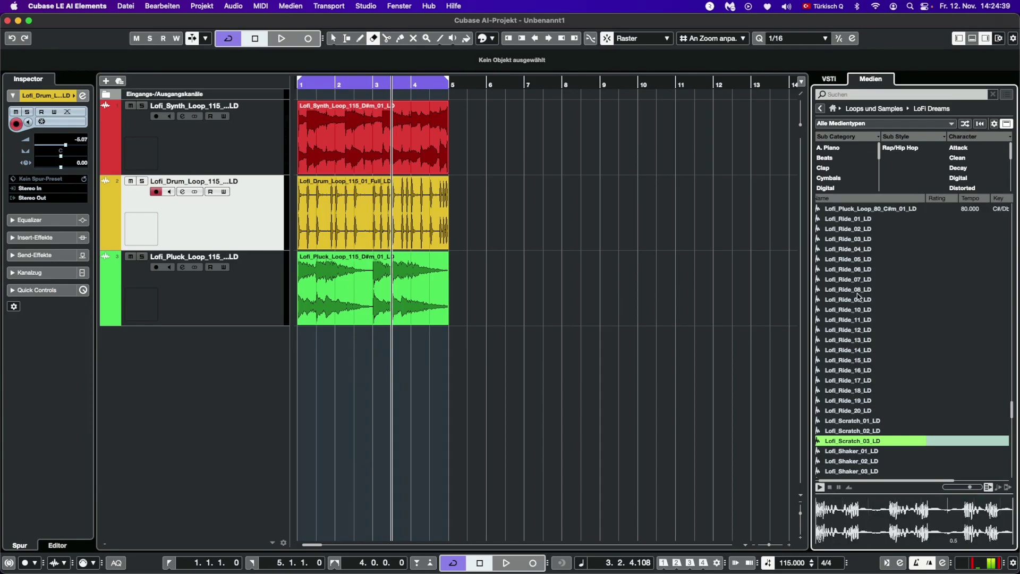
- Preview Lofi_Pluck_Loop_115_D#m_01_LD again, and audition one of the LoFi Dreams percussion samples
scroll(856, 293, "up", 10)
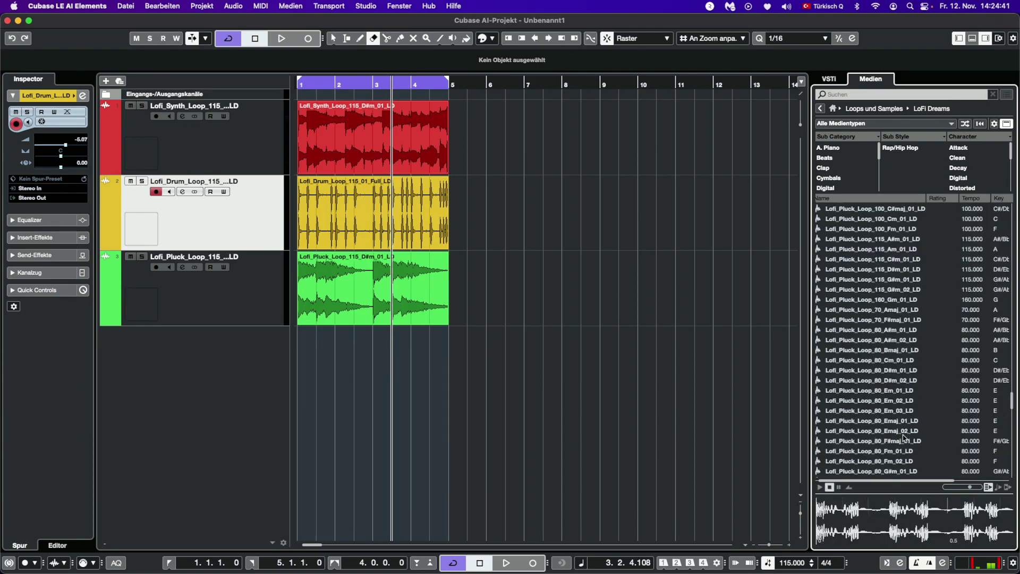
left_click(862, 269)
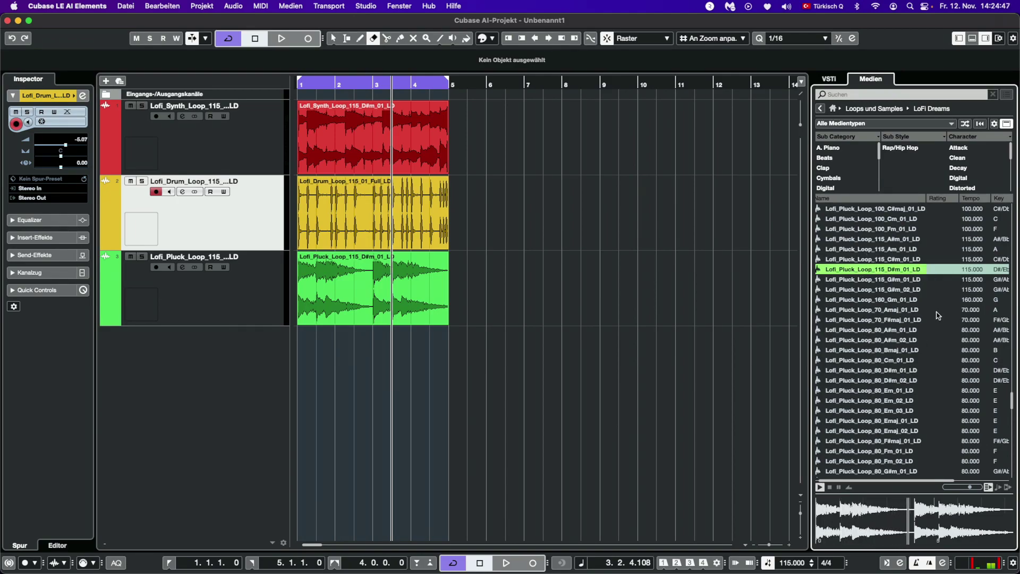
scroll(936, 312, "up", 6)
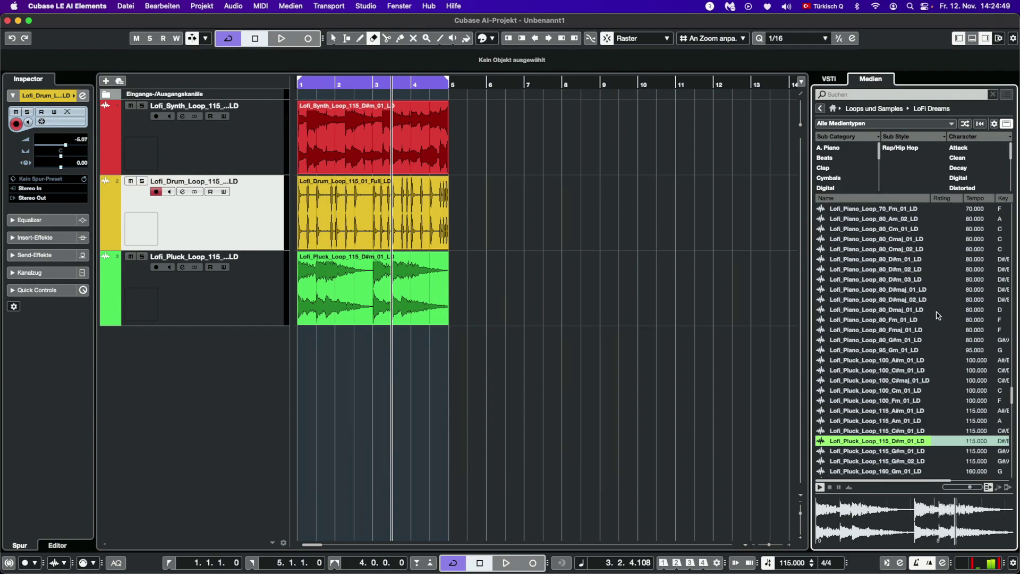
scroll(938, 315, "up", 8)
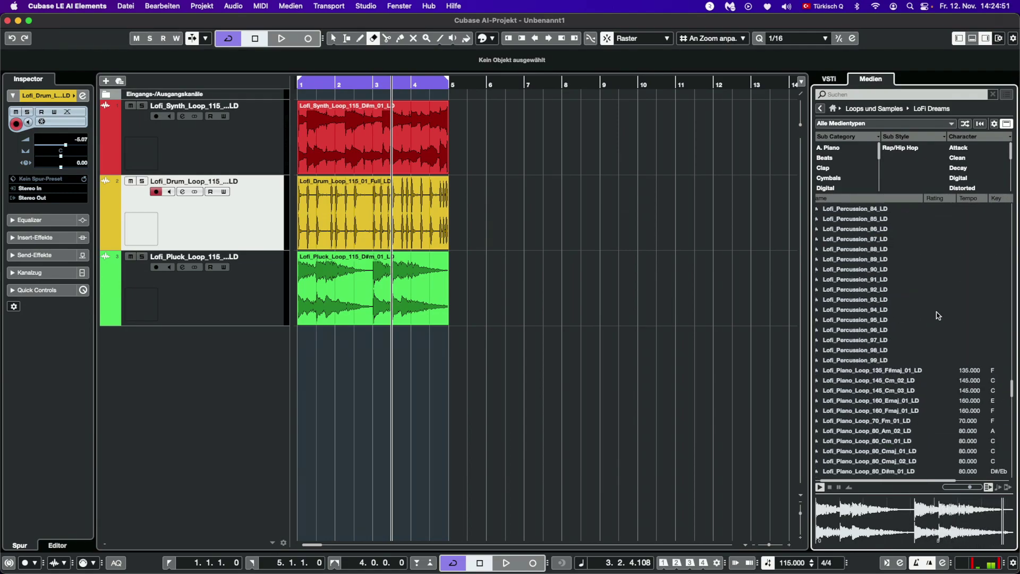
scroll(940, 380, "up", 12)
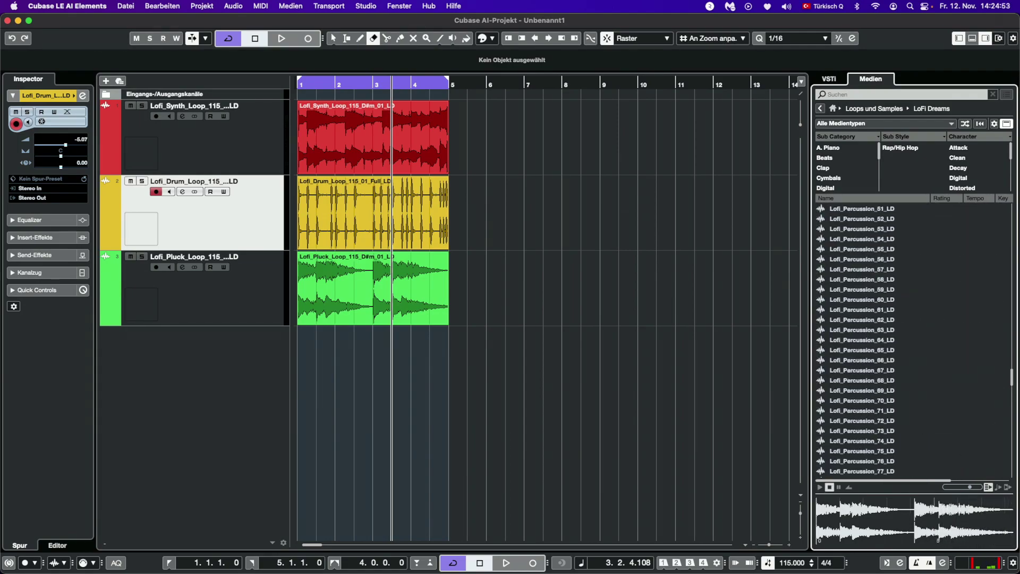
left_click(871, 320)
- Browse the pad, FX and guitar sounds, and preview Lofi_Guitar_Loop_115_Bmaj_01_LD
scroll(871, 321, "up", 20)
scroll(871, 321, "down", 7)
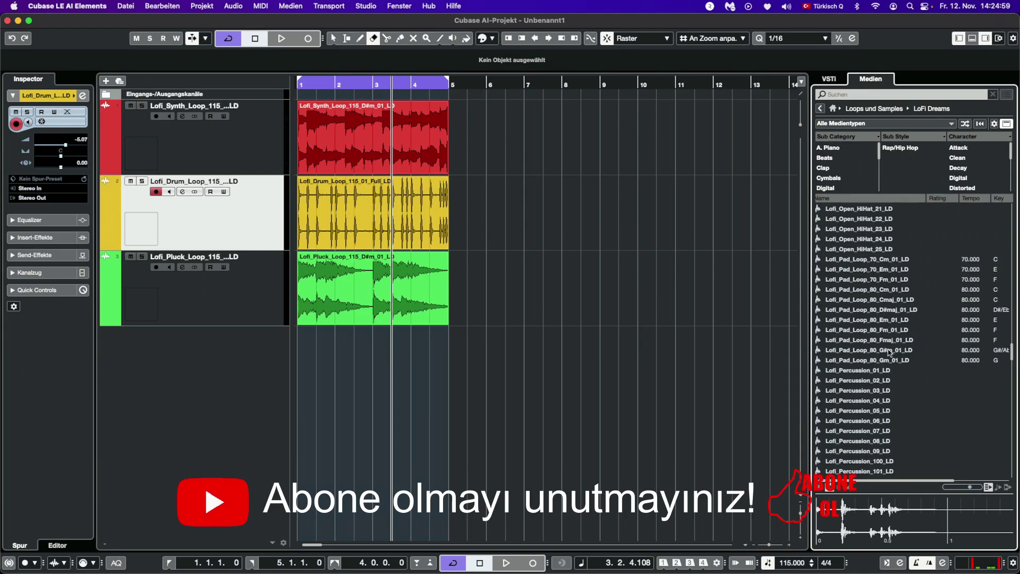
scroll(888, 349, "up", 20)
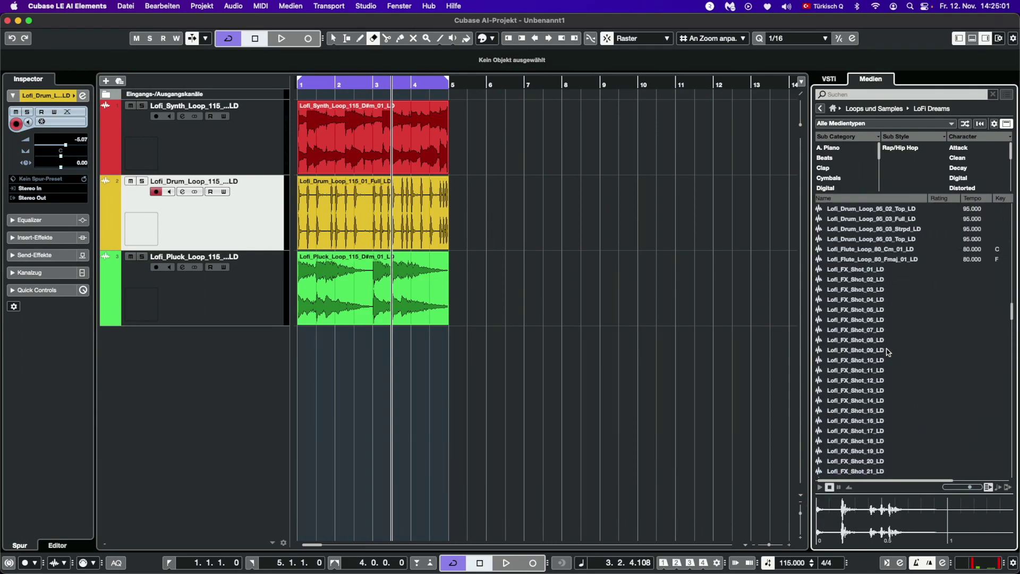
scroll(887, 351, "down", 9)
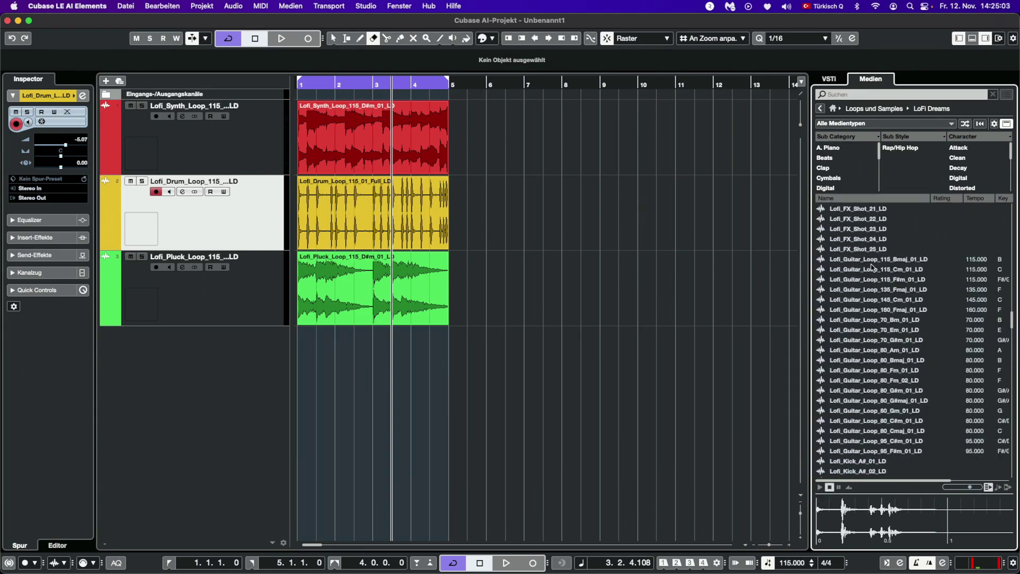
left_click(871, 263)
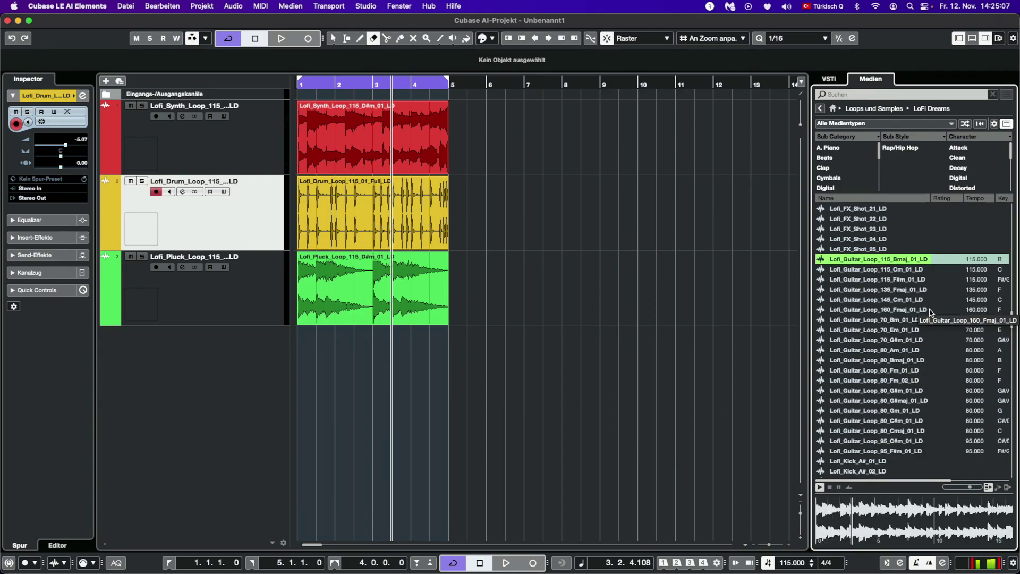
- Audition Lofi_Downfaller_White_Noise_01_LD and the drum loops Lofi_Drum_Loop_100_01_Full_LD and Lofi_Drum_Loop_115_01_Top_LD
scroll(929, 312, "up", 15)
scroll(929, 313, "down", 3)
scroll(930, 313, "down", 15)
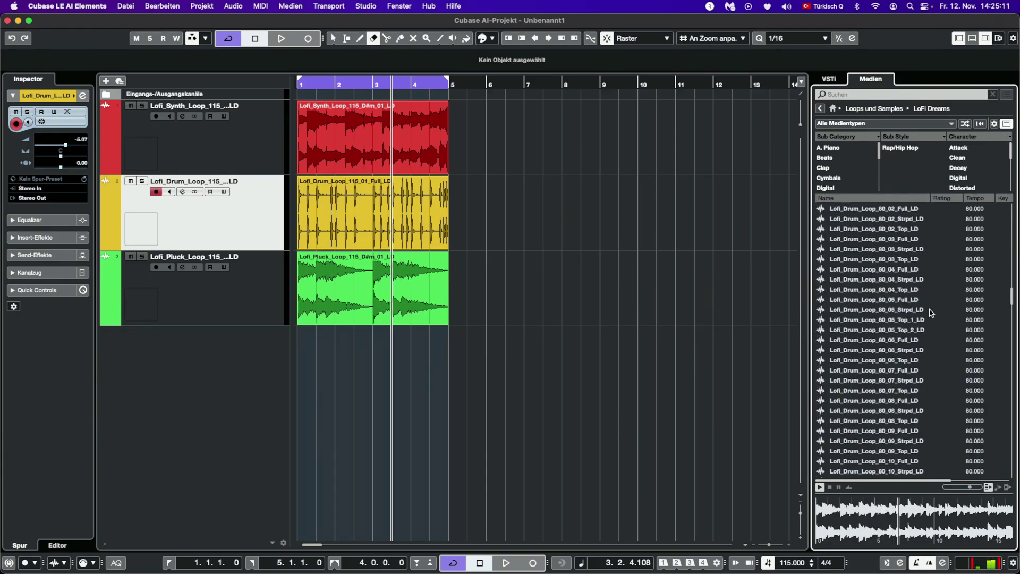
scroll(930, 312, "up", 15)
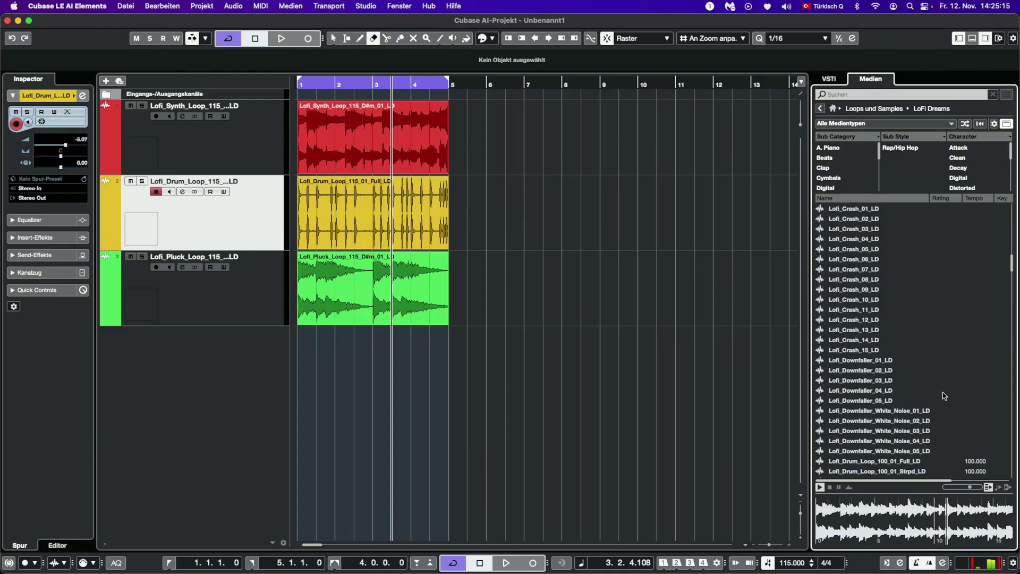
left_click(910, 410)
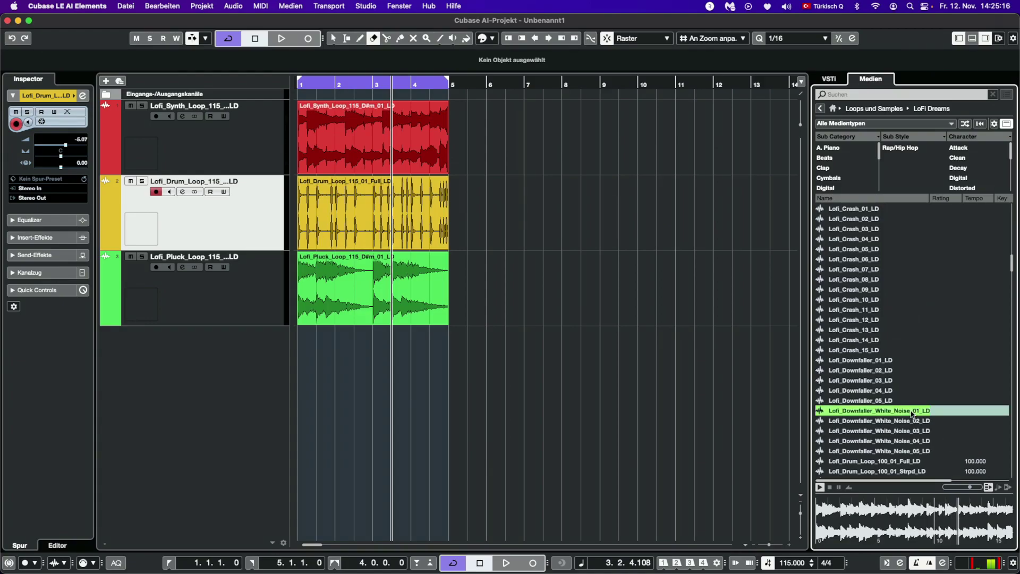
left_click(881, 461)
scroll(886, 465, "down", 5)
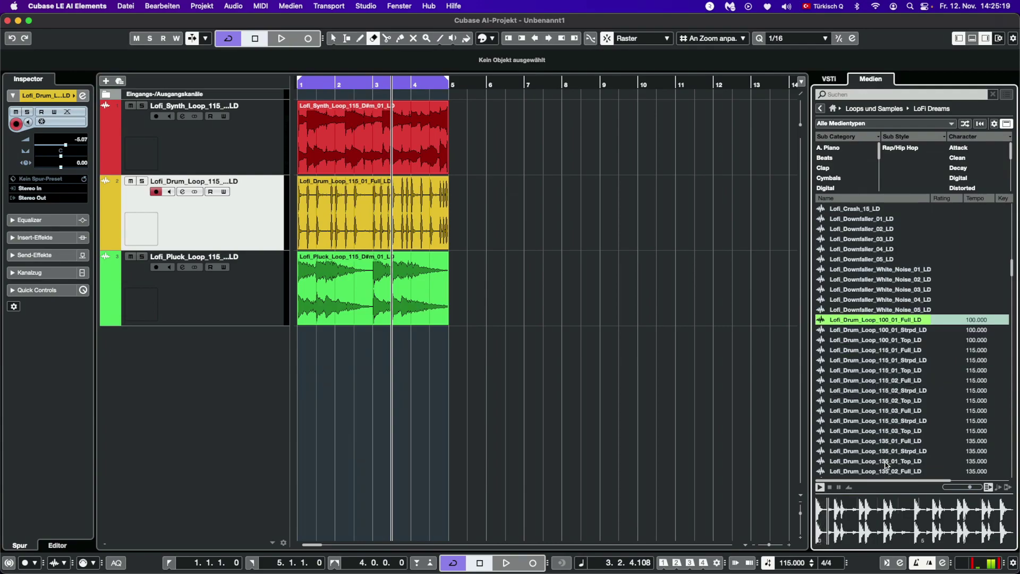
left_click(885, 372)
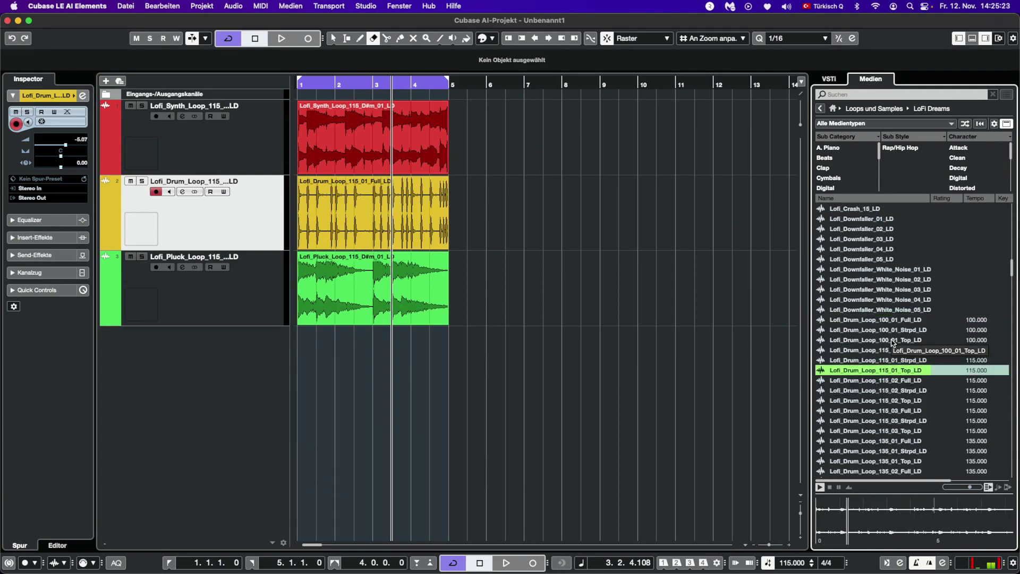
- Audition the 70 Em and 80 D#m chord loops, and place Lofi_Chords_Loop_80_D#m_01_LD at bar 1 on a new track below the pluck track
scroll(893, 343, "up", 12)
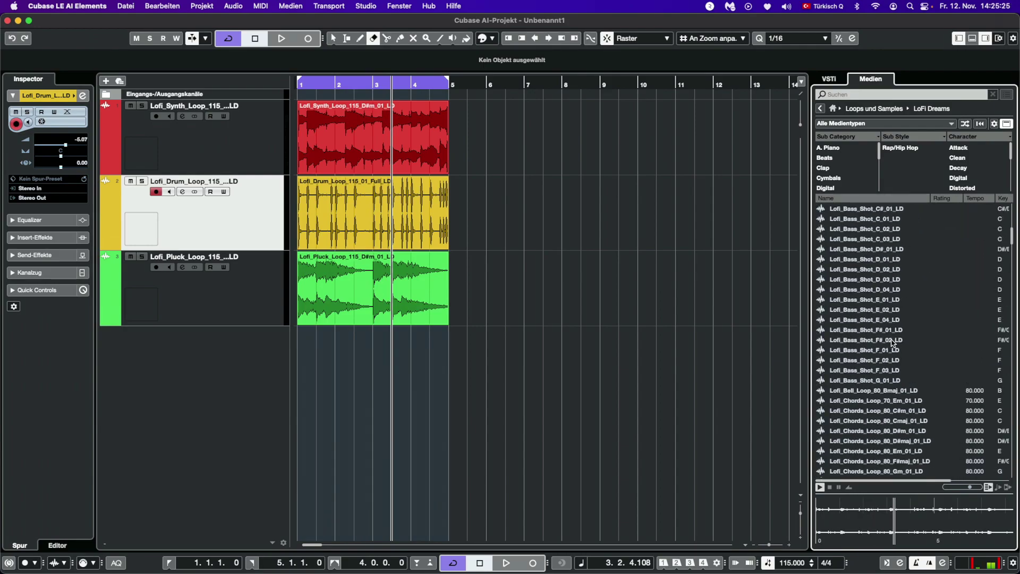
scroll(884, 329, "up", 3)
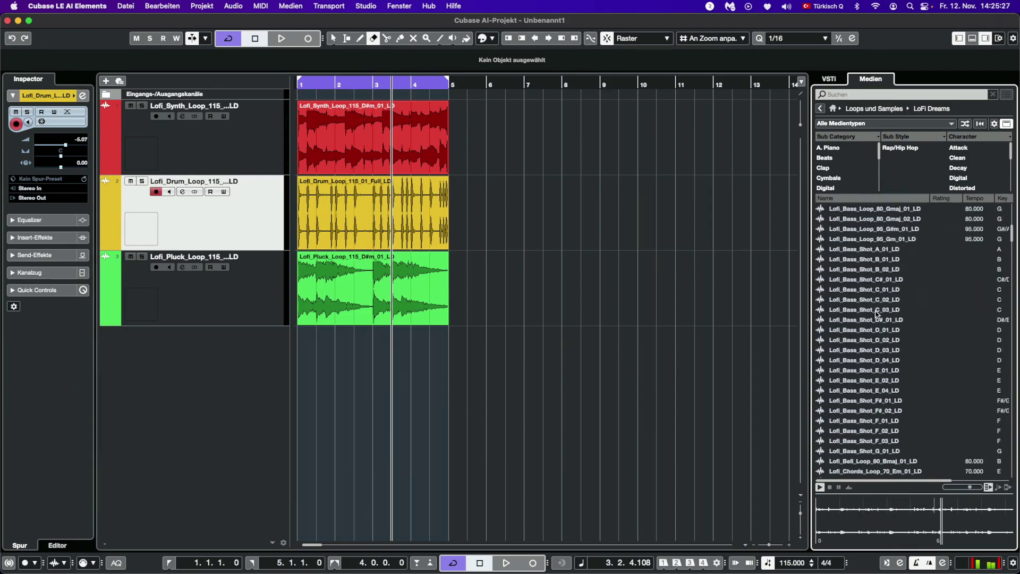
scroll(875, 313, "down", 5)
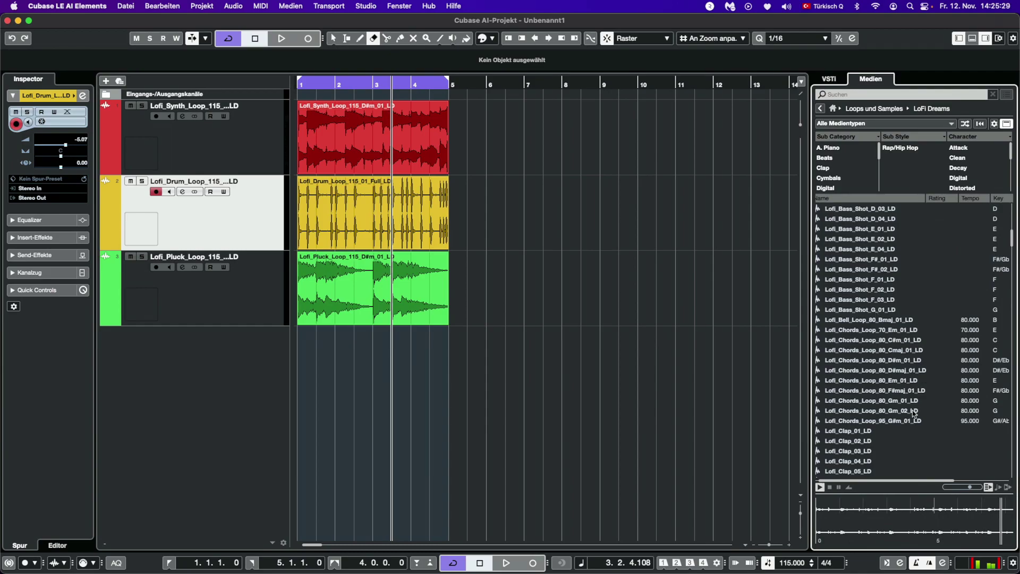
left_click(875, 330)
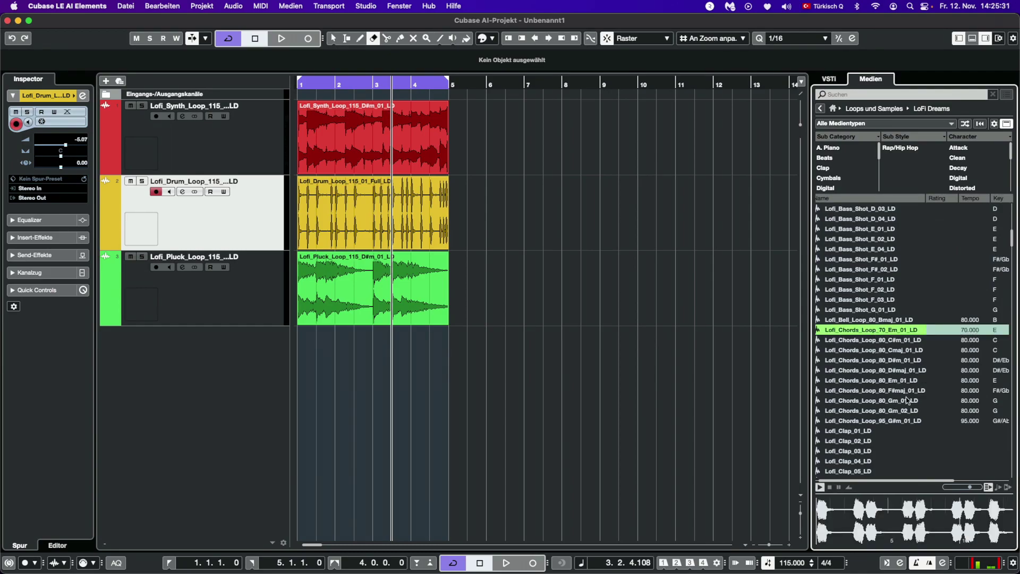
left_click(877, 363)
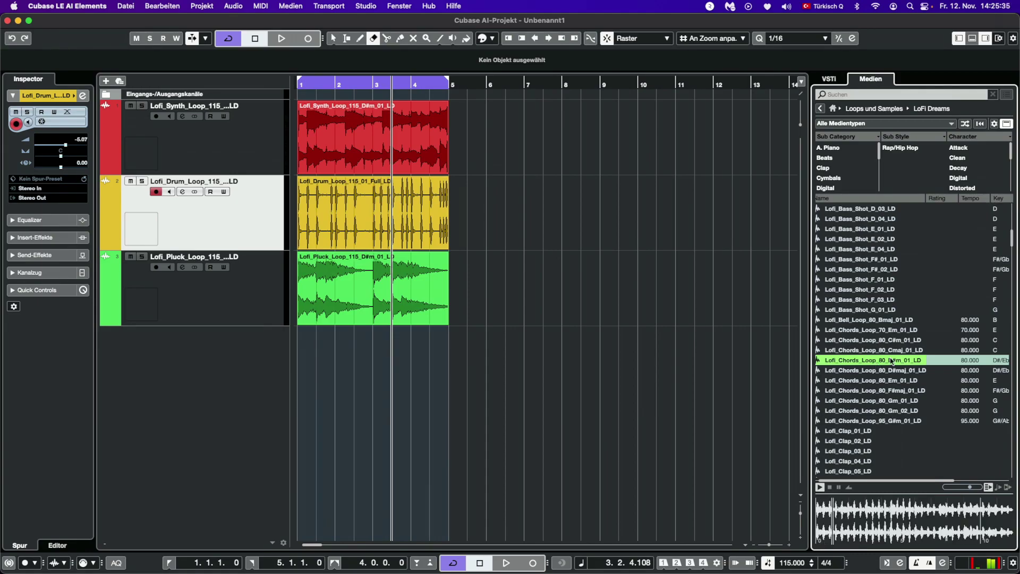
left_click_drag(899, 362, 302, 341)
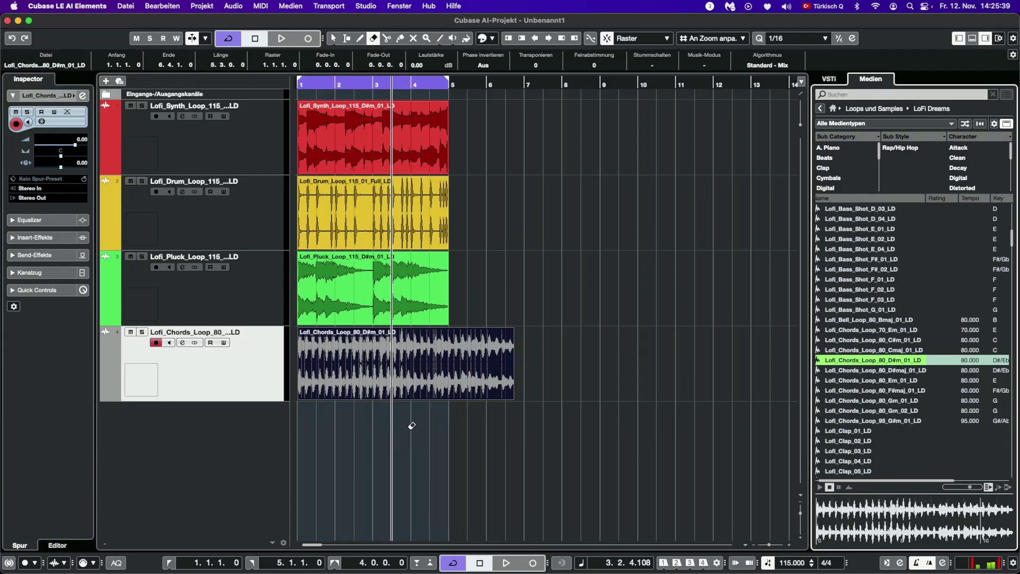
- Erase the Lofi_Chords_Loop_80_D#m_01_LD clip and remove its track from the project
left_click(381, 372)
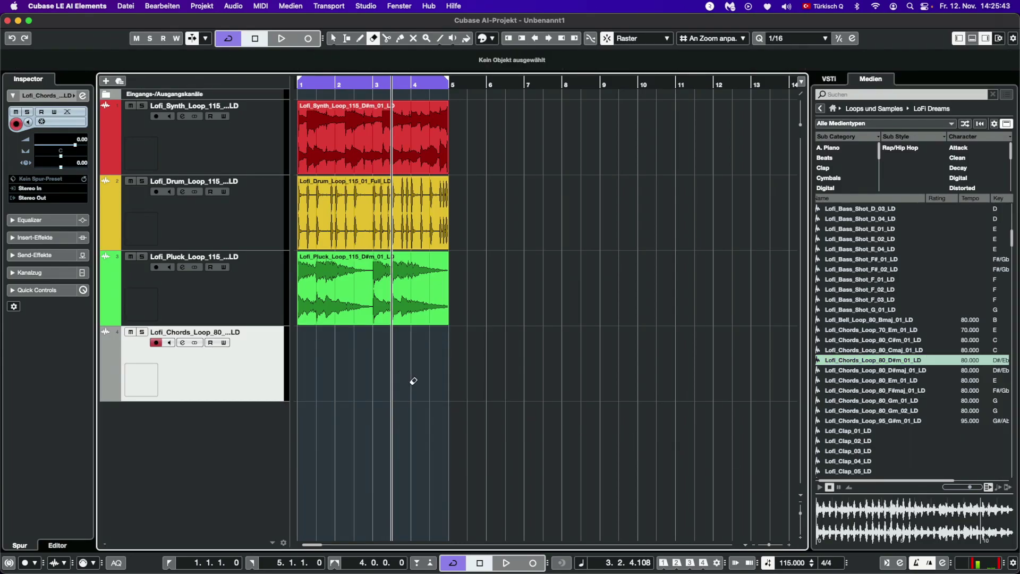
right_click(239, 371)
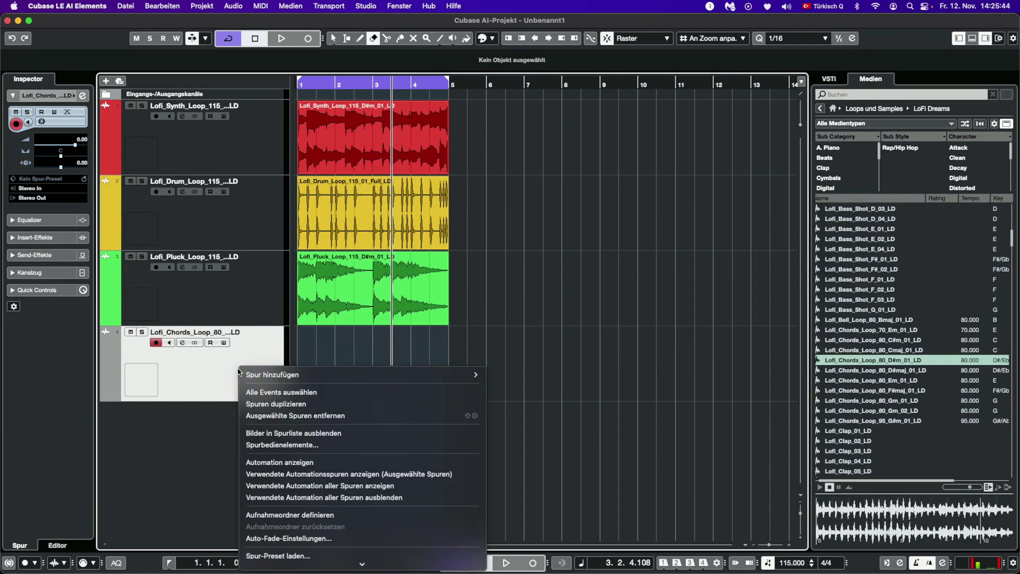
left_click(329, 415)
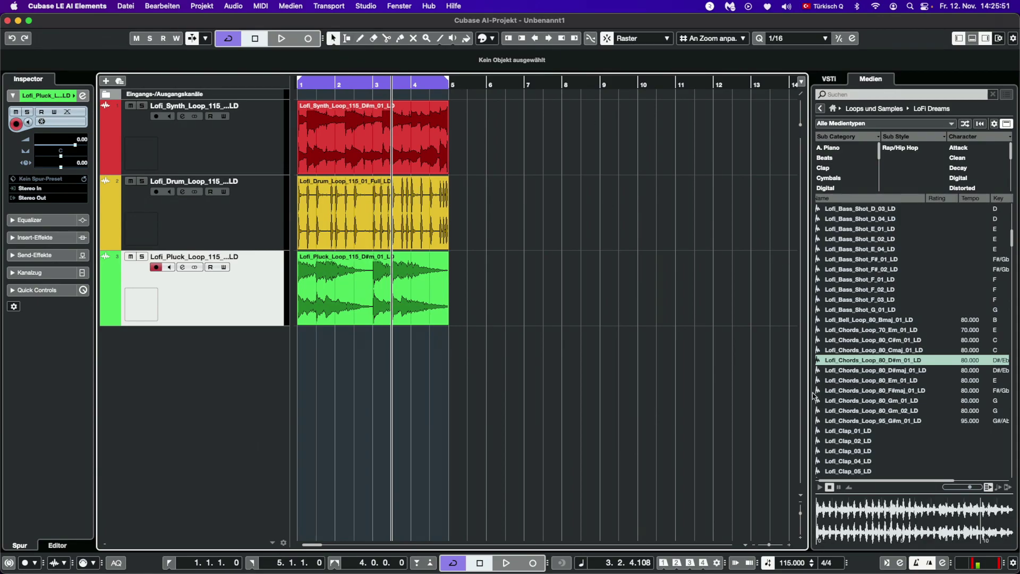
- Place Lofi_Bass_Loop_145_C#m_01_LD at bar 1 on a new track below the pluck track and play the mix from the start
scroll(885, 360, "up", 10)
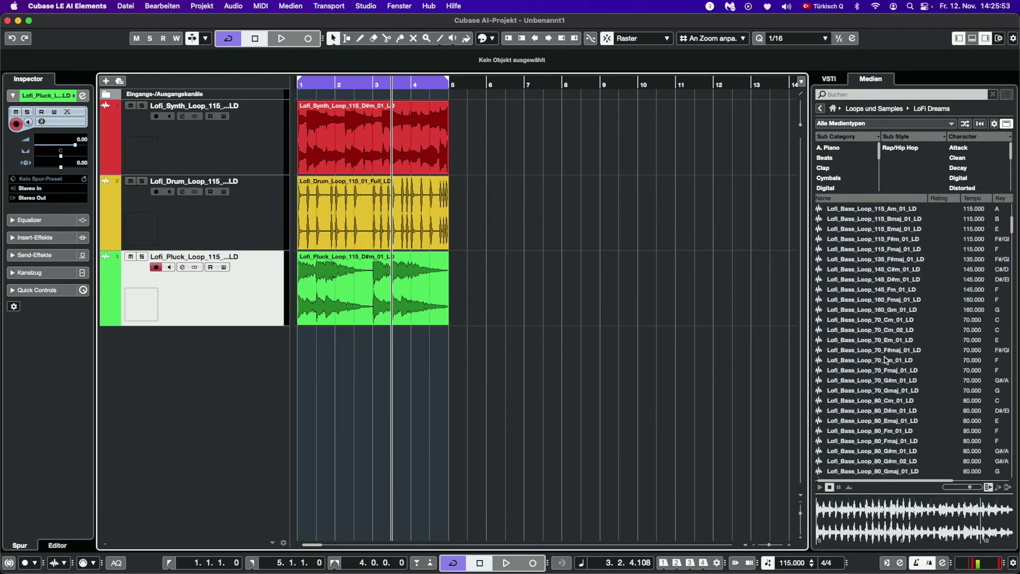
scroll(901, 254, "up", 7)
scroll(942, 348, "down", 4)
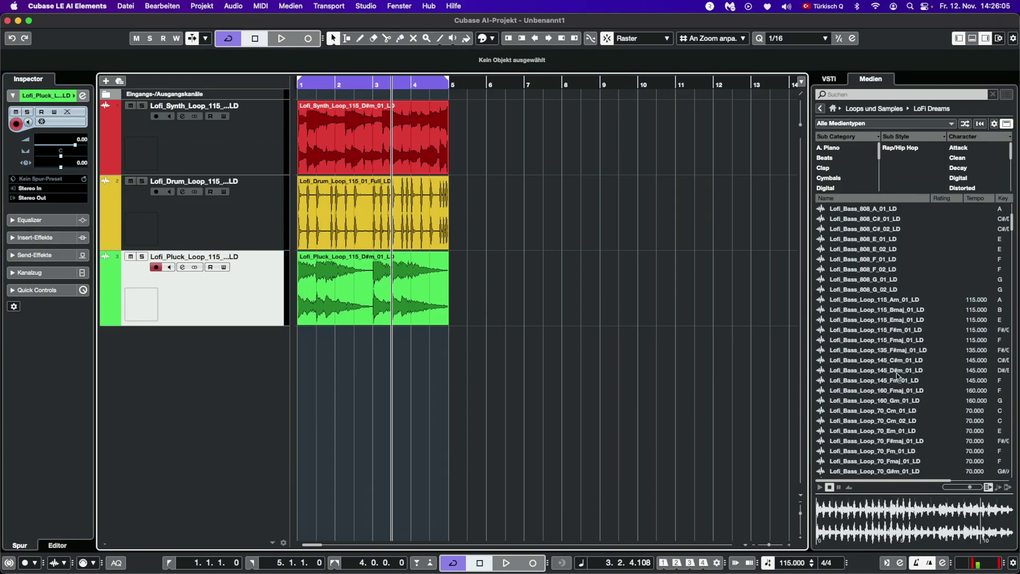
left_click_drag(903, 361, 309, 344)
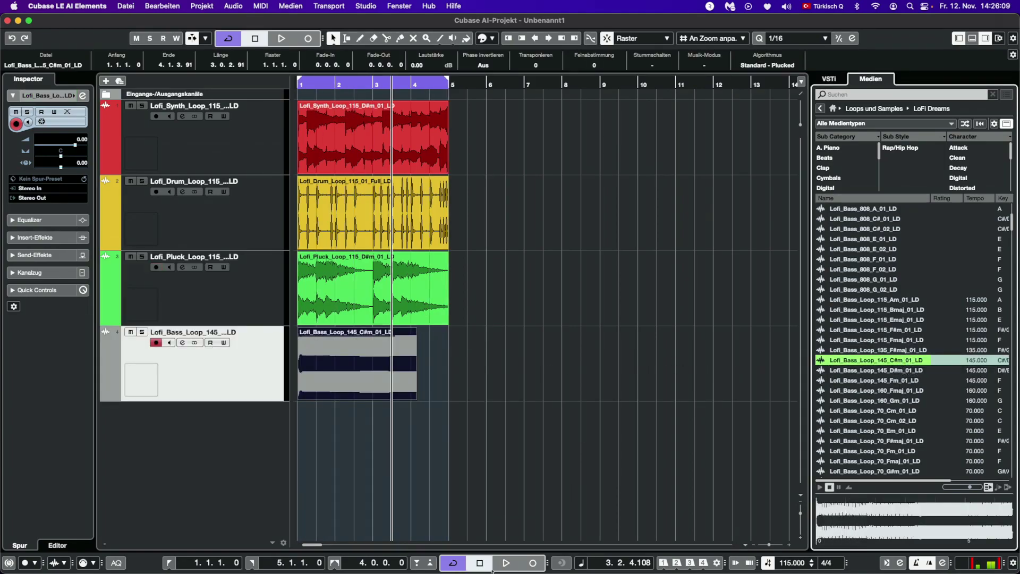
left_click(170, 564)
left_click(504, 562)
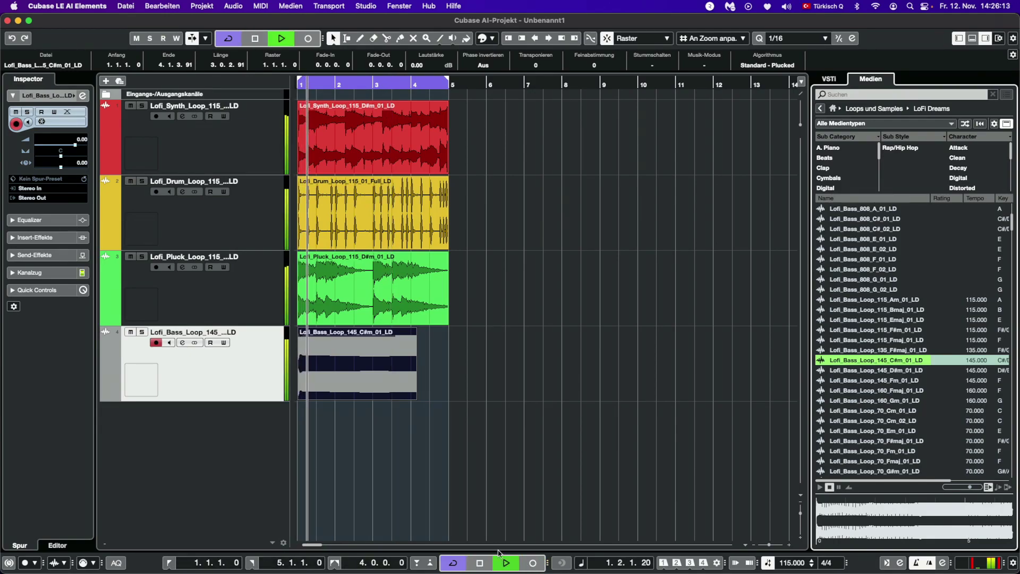
left_click(480, 562)
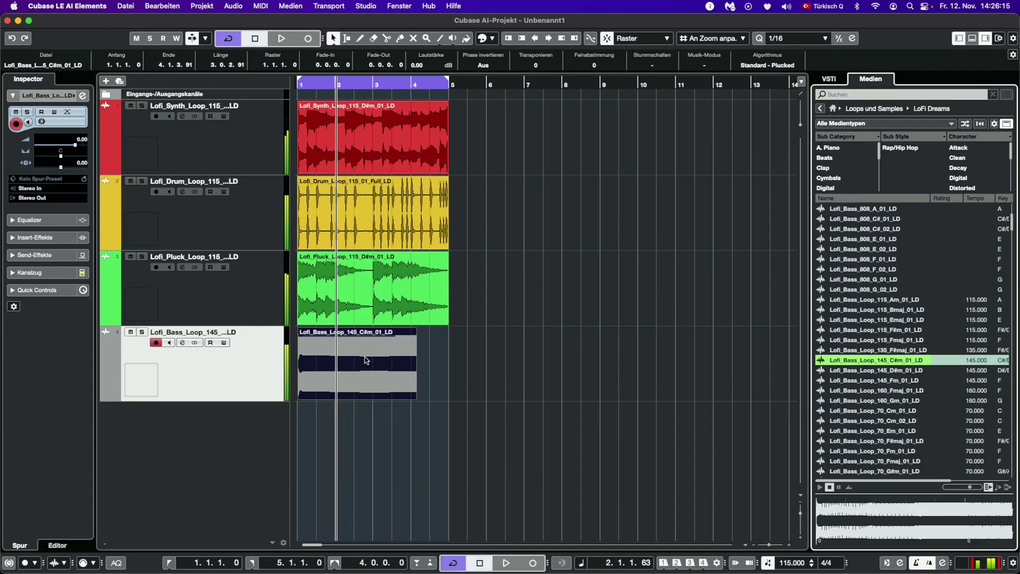
- Erase the 145 C#m bass clip, and place Lofi_Bass_Loop_115_Am_01_LD at bar 1 on the same track
left_click(374, 39)
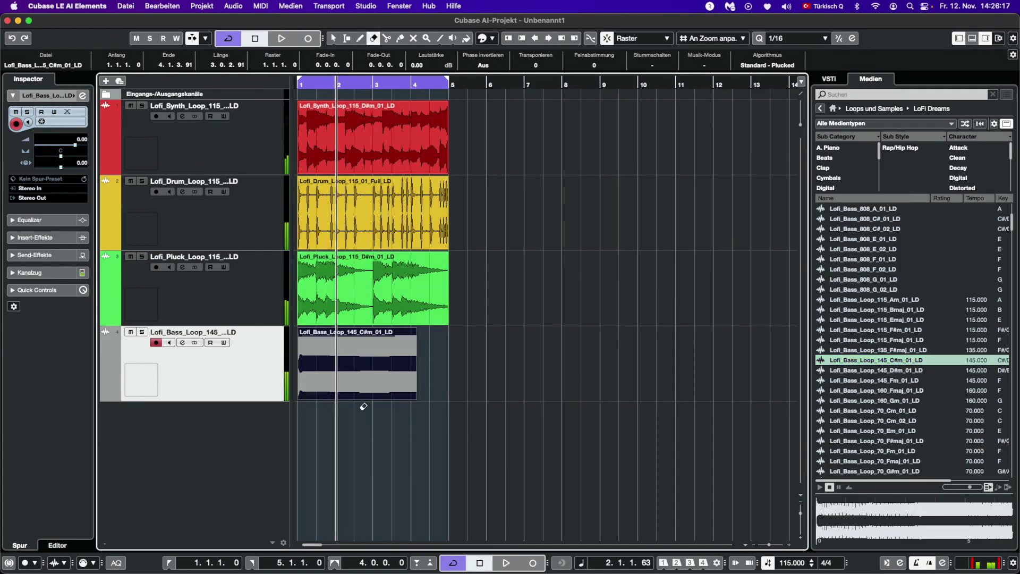
left_click(366, 374)
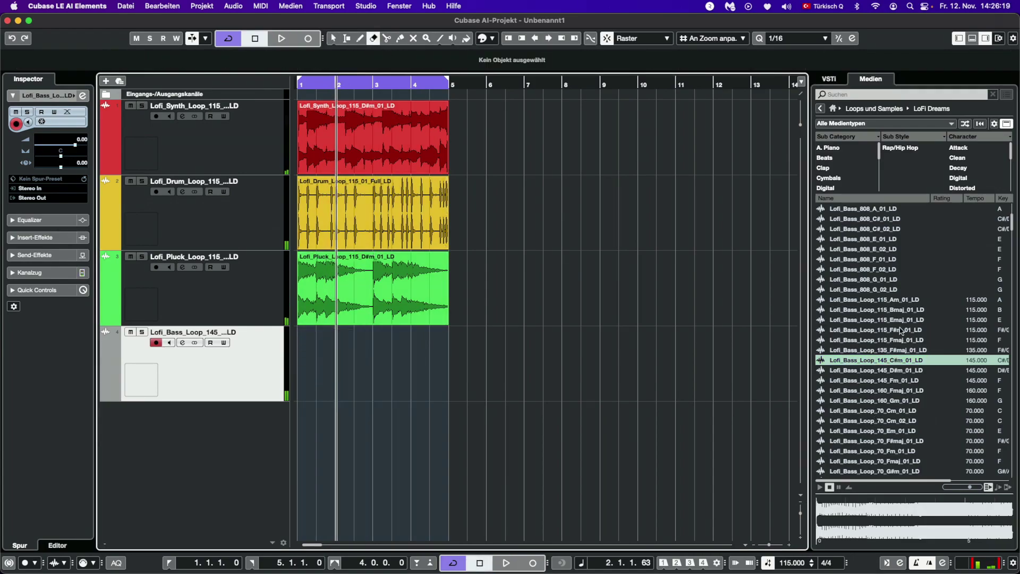
left_click(875, 301)
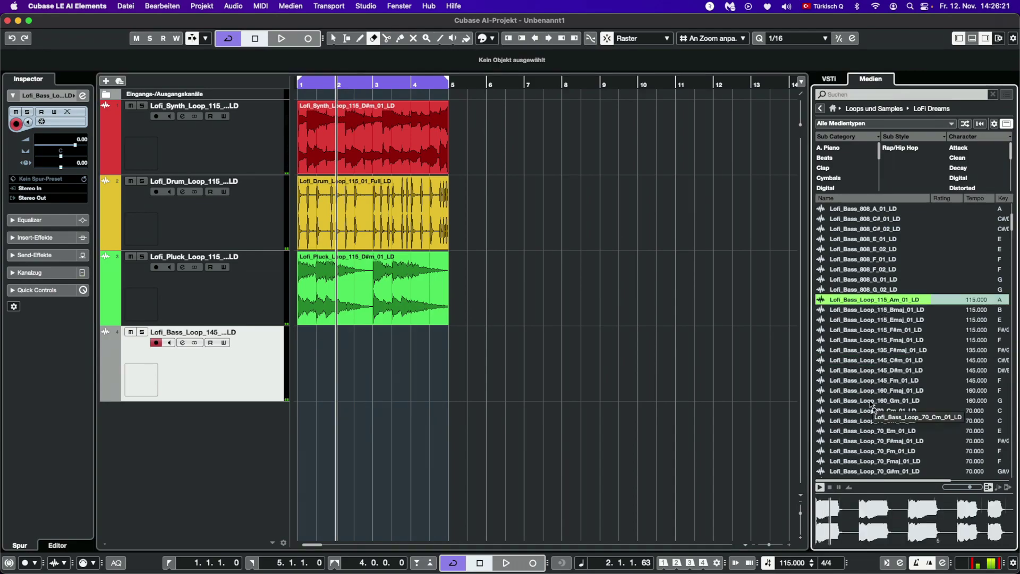
left_click_drag(898, 304, 298, 362)
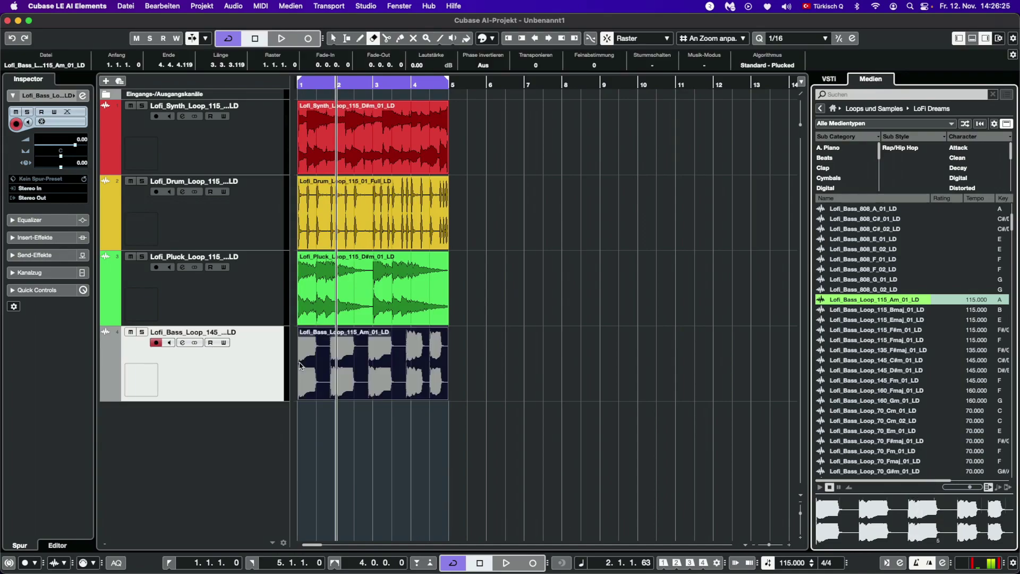
left_click(169, 564)
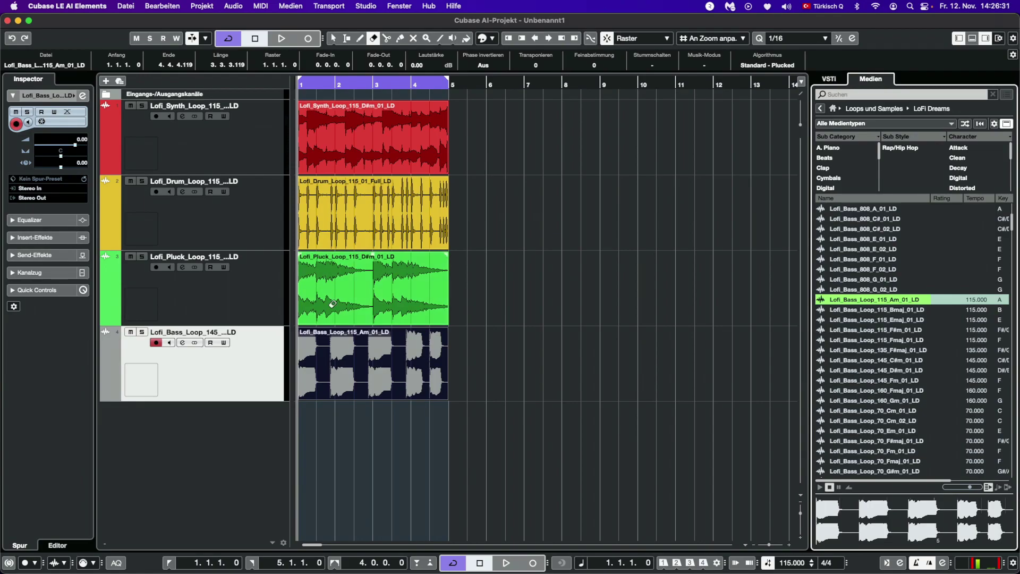
- Colour the bass track blue
left_click(333, 38)
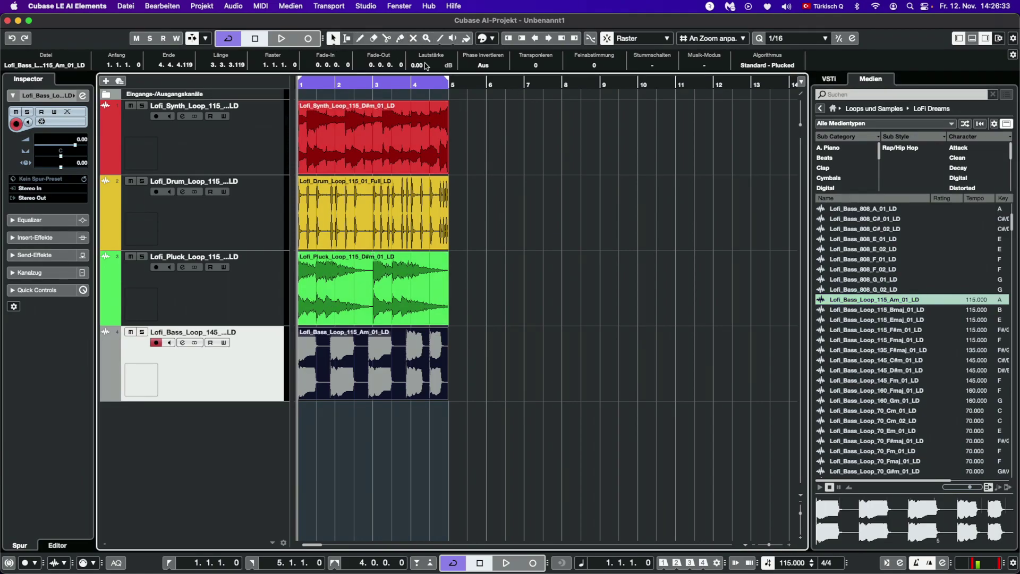
left_click(634, 227)
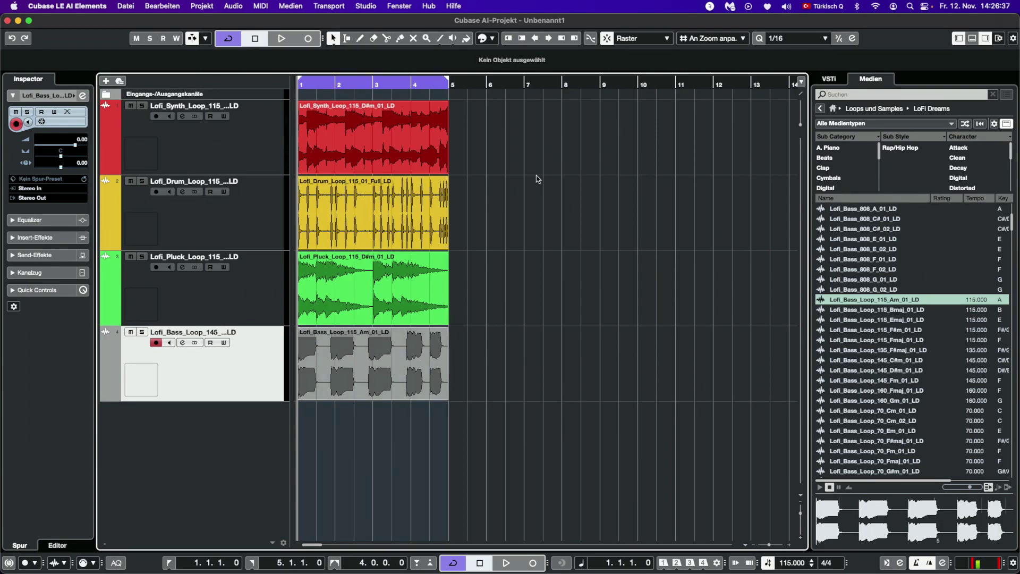
left_click(491, 37)
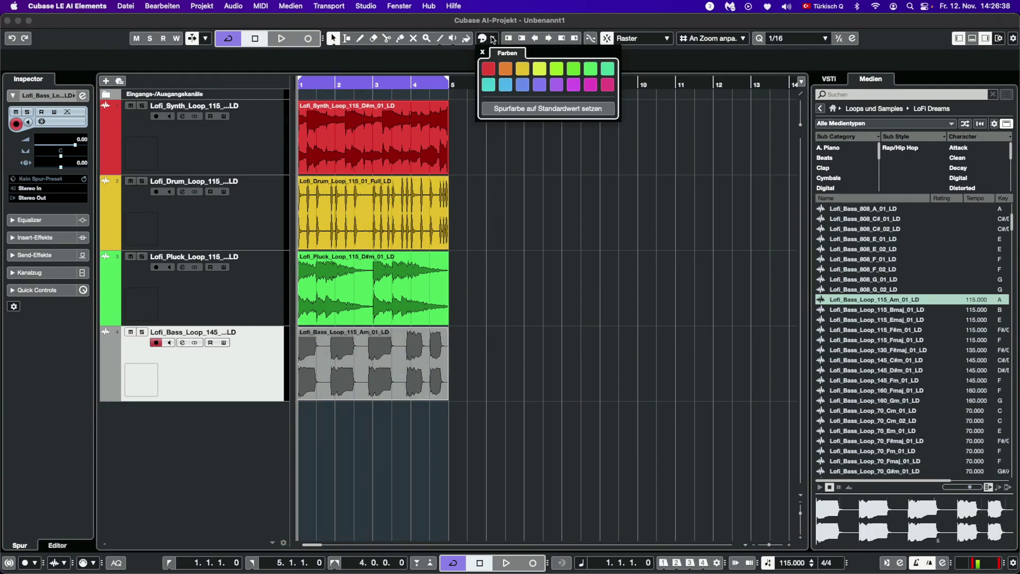
left_click(524, 85)
left_click(609, 282)
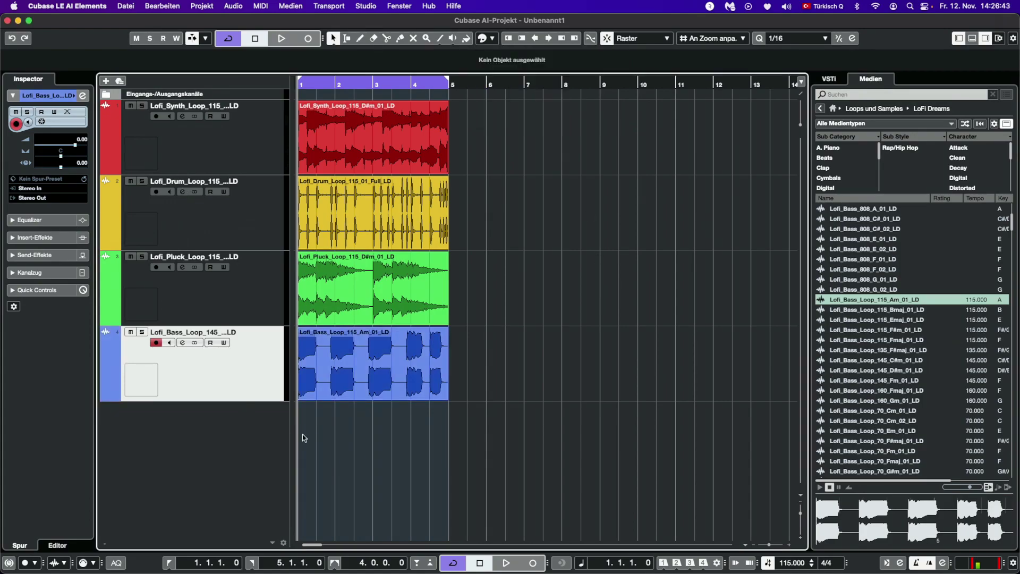
- While playing the mix, lower the bass track's volume to about -2.8 dB and the pluck track's to -11.1 dB
key("space")
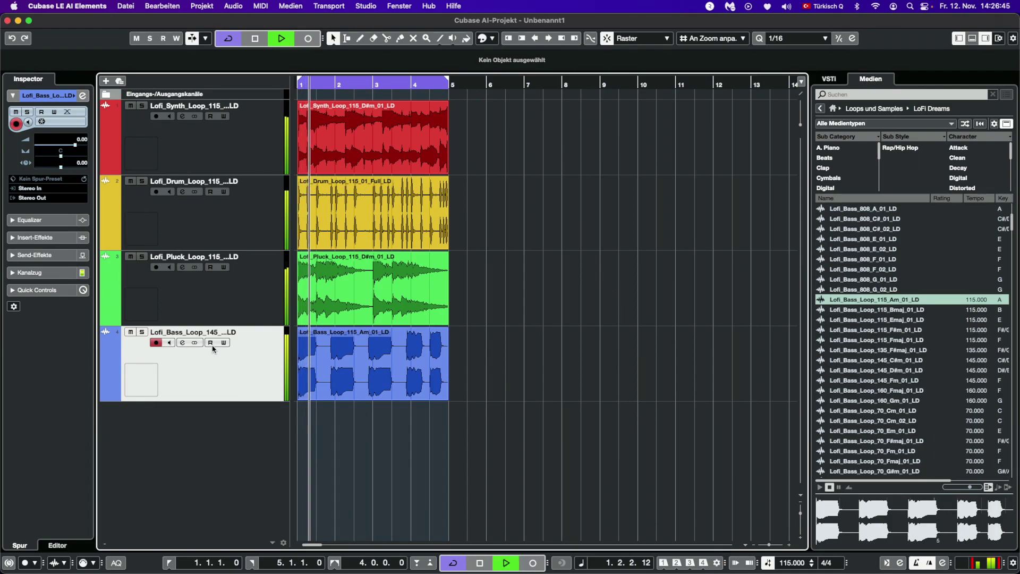
left_click_drag(75, 145, 70, 148)
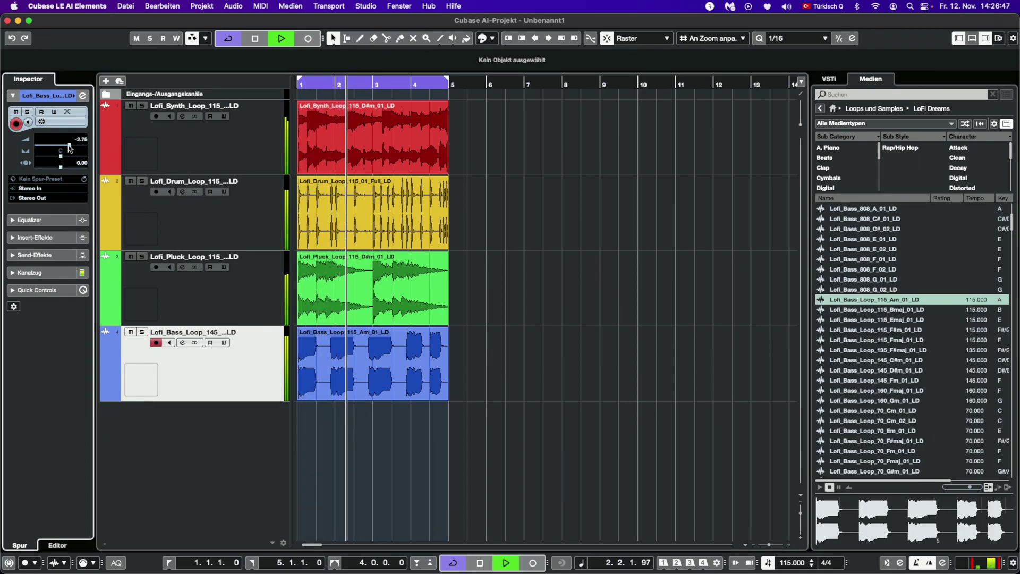
left_click(263, 284)
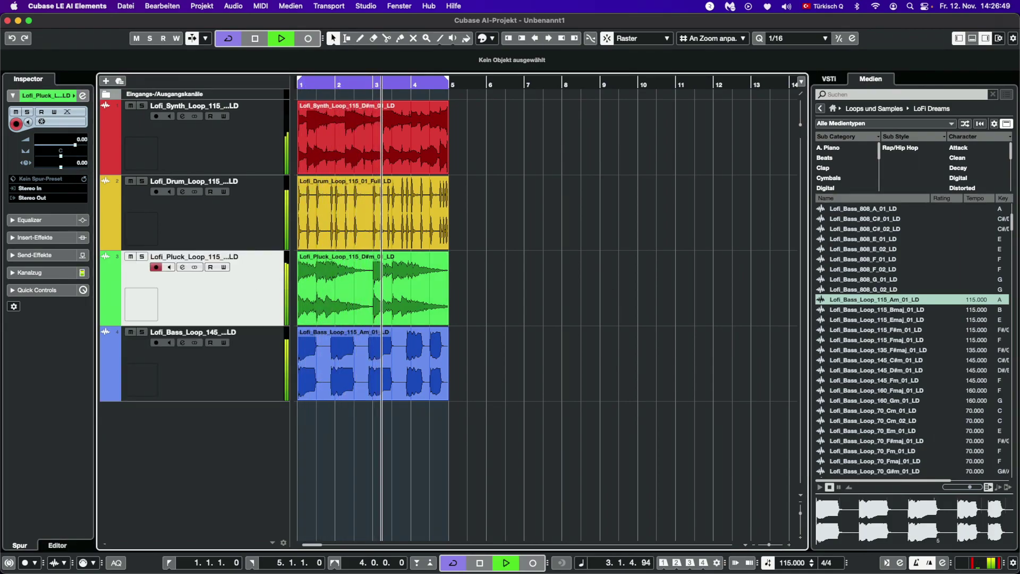
mouse_move(75, 145)
left_mouse_down()
mouse_move(45, 150)
mouse_move(60, 153)
left_mouse_up()
left_click(339, 284)
left_click(444, 431)
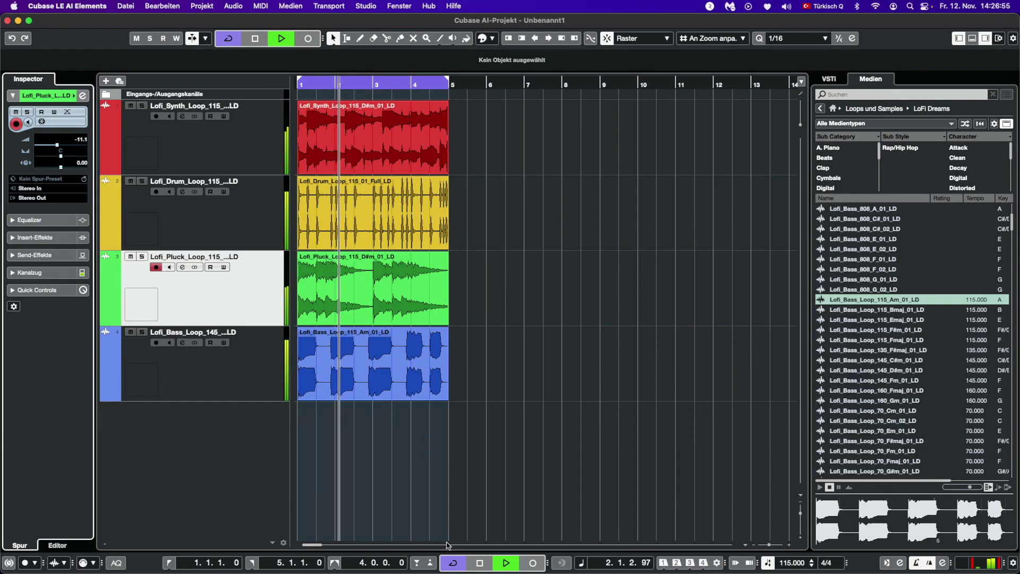
scroll(905, 401, "down", 10)
scroll(903, 400, "down", 5)
scroll(881, 393, "up", 15)
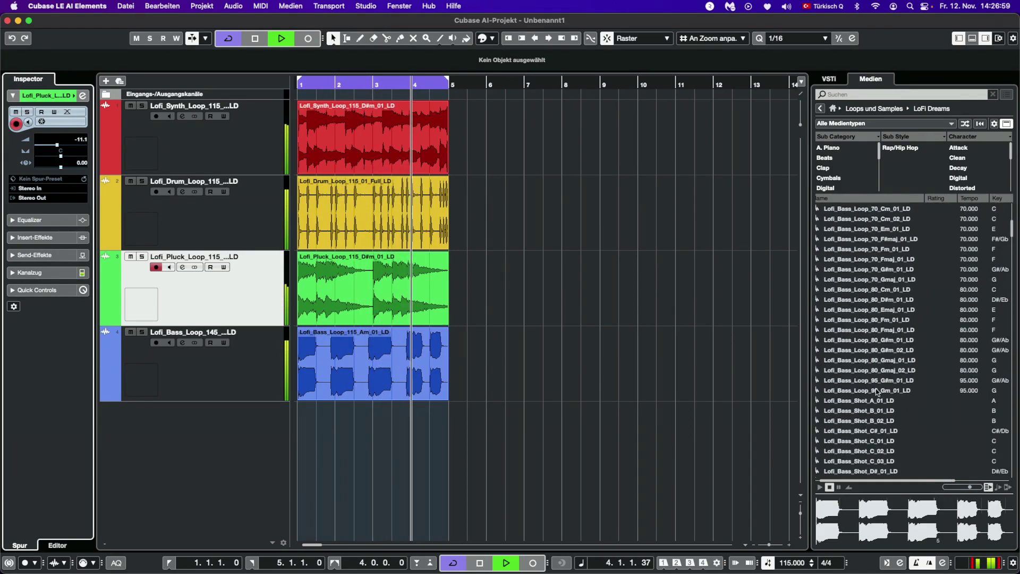
left_click(473, 562)
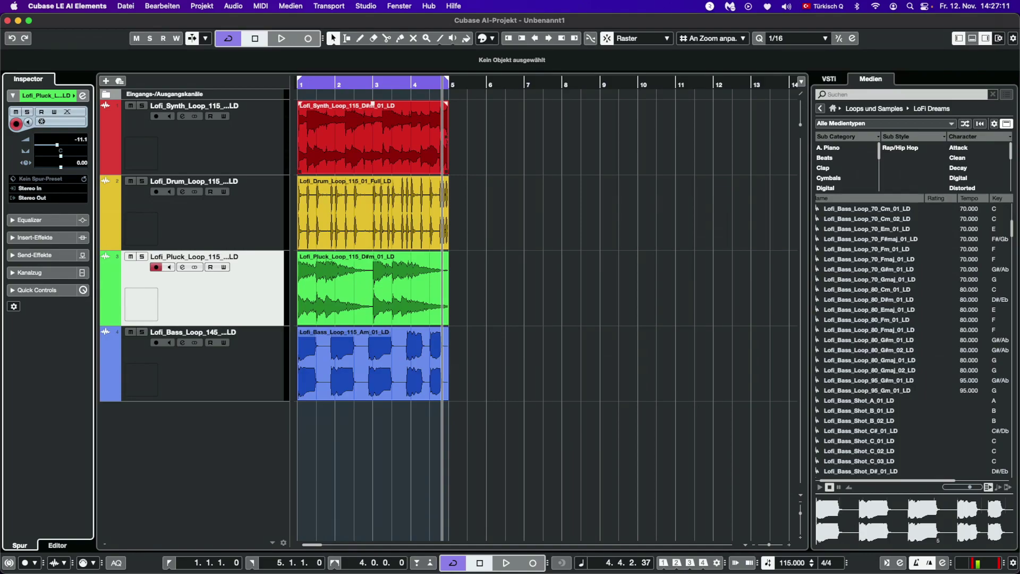
- Repeat the synth loop twice on its track so it runs up to bar 13
left_click_drag(446, 137, 706, 141)
left_click(629, 337)
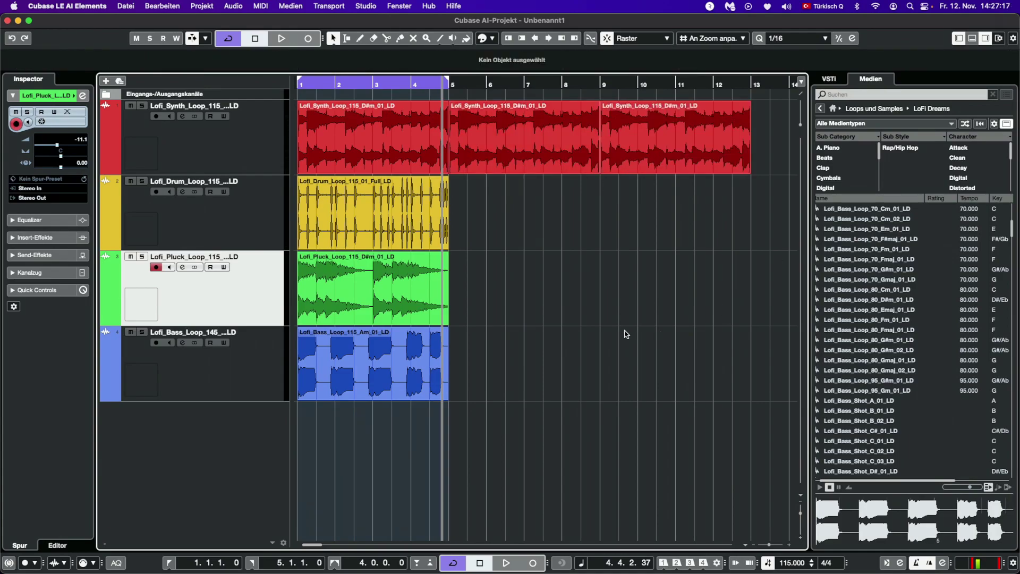
- Try repeating the full drum loop up to bar 13, and erase the two added copies
left_click(406, 241)
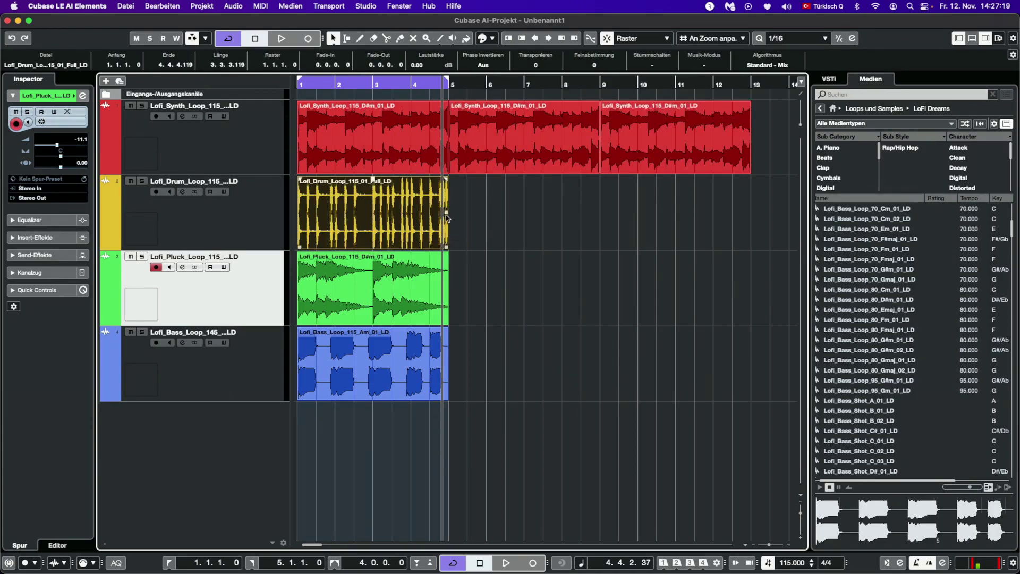
left_click_drag(445, 215, 641, 238)
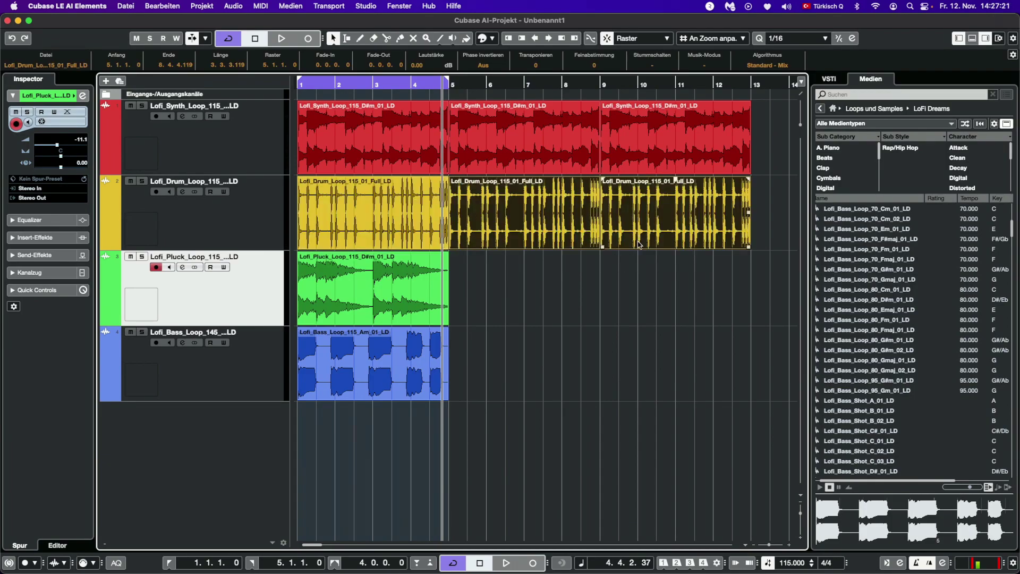
left_click(543, 334)
left_click_drag(532, 318, 757, 244)
left_click(524, 180)
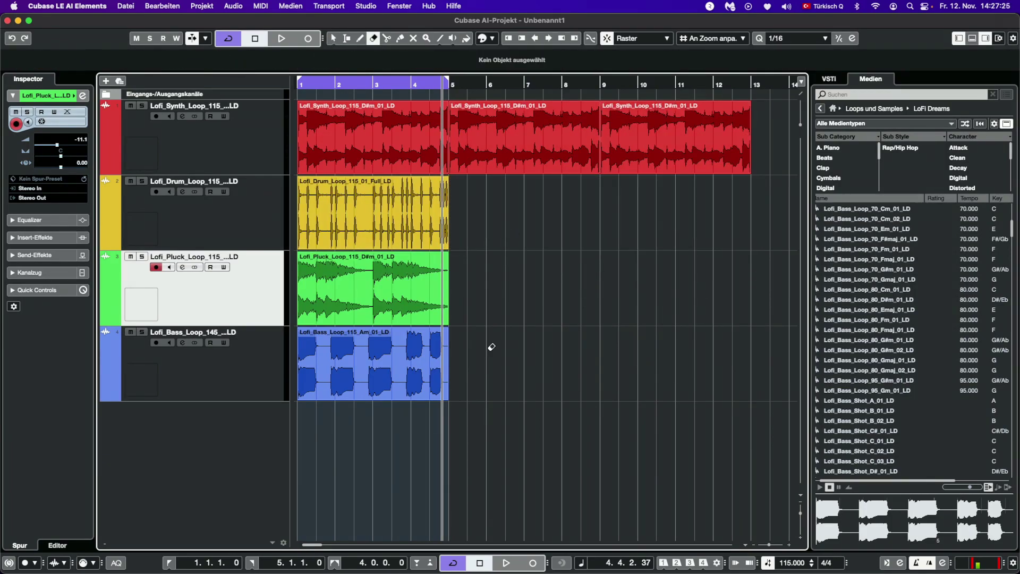
- Select the pluck and bass clips together and repeat both twice, up to bar 13
left_click(333, 38)
left_click_drag(462, 323, 393, 373)
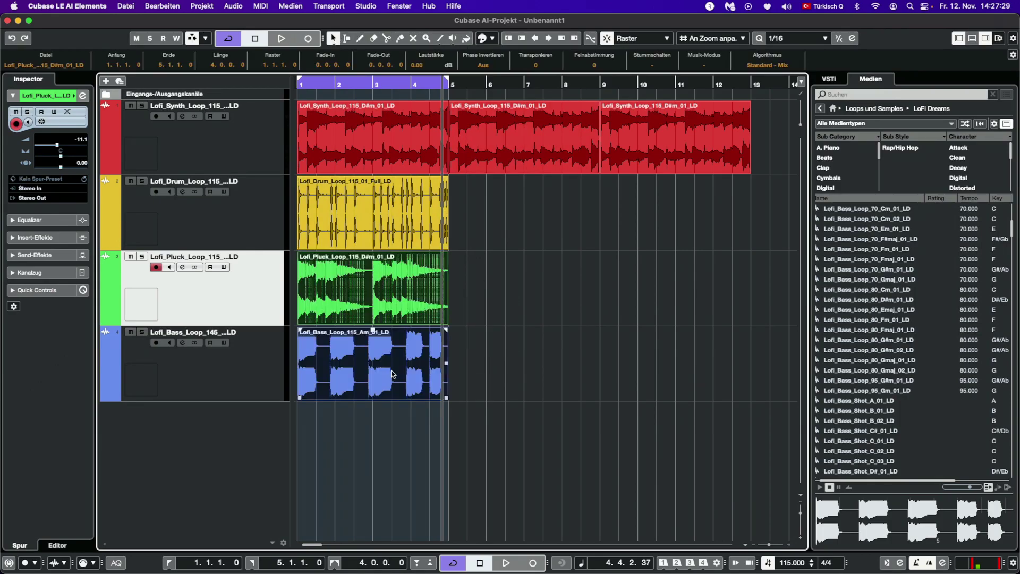
left_click_drag(447, 289, 635, 332)
left_click(560, 470)
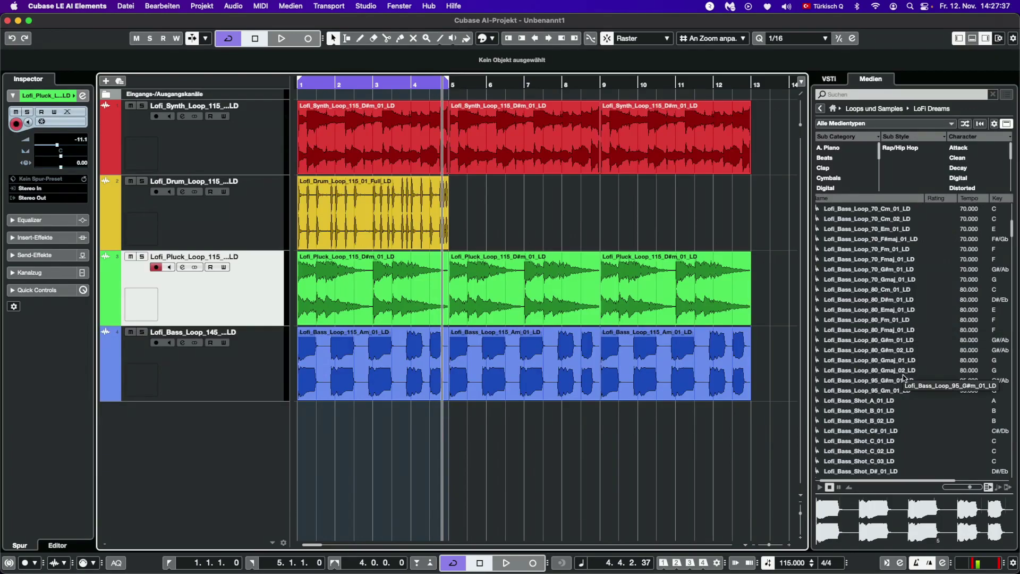
- Audition the 115_01 Full and Strpd drum loops, and place Lofi_Drum_Loop_115_01_Strpd_LD at bar 5 on the drum track
scroll(903, 376, "down", 10)
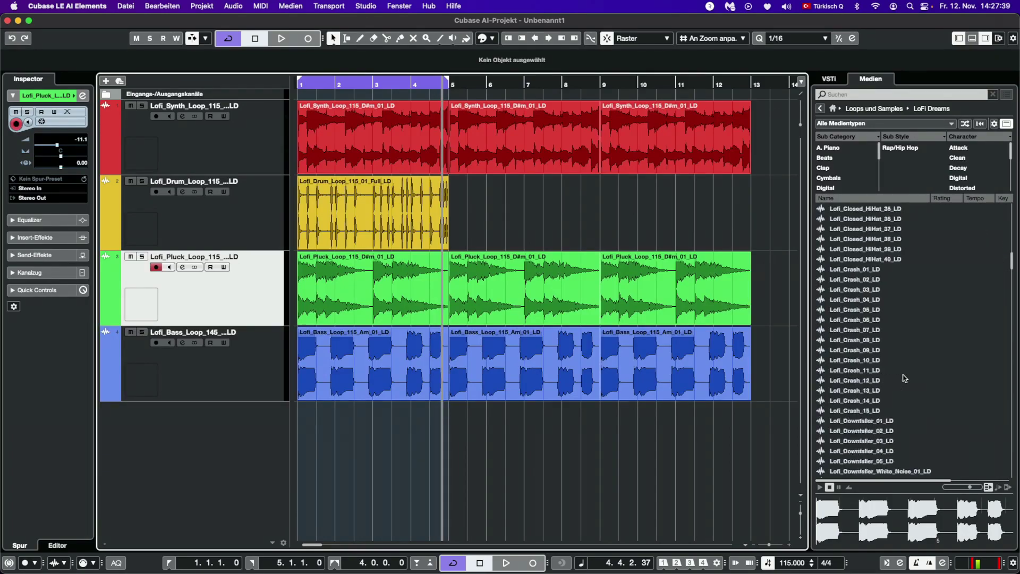
scroll(902, 376, "up", 1)
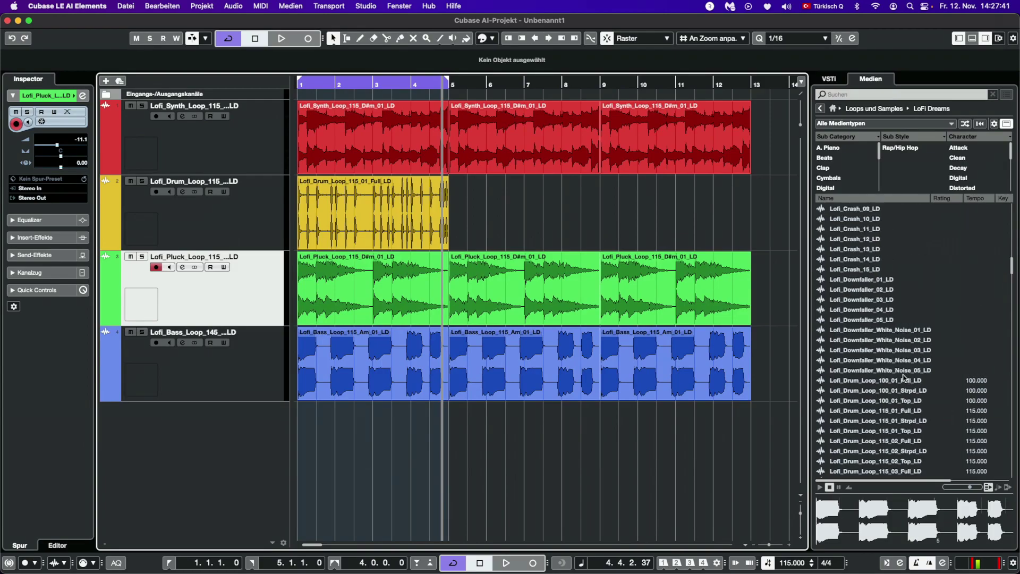
scroll(922, 443, "down", 3)
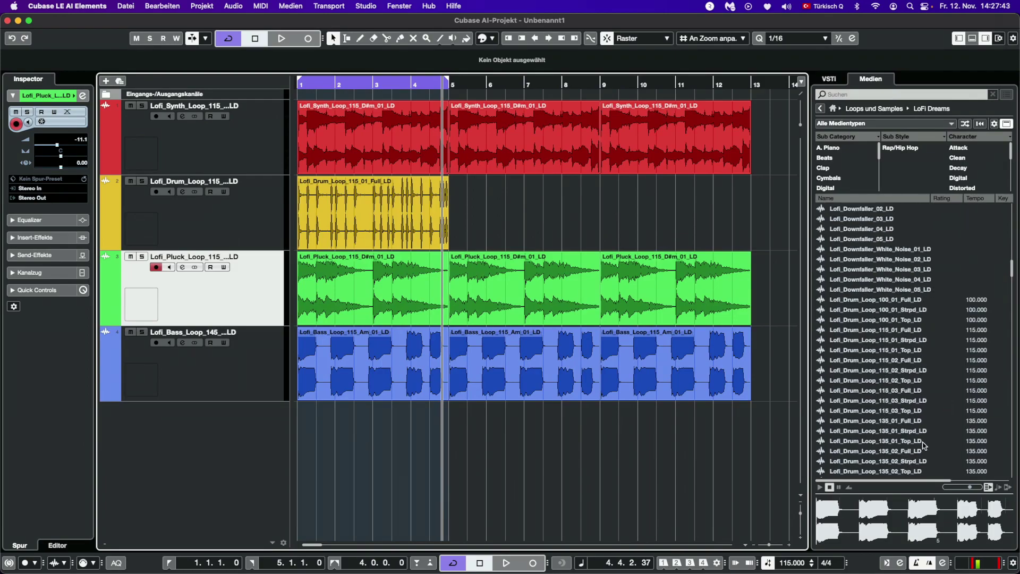
left_click(893, 329)
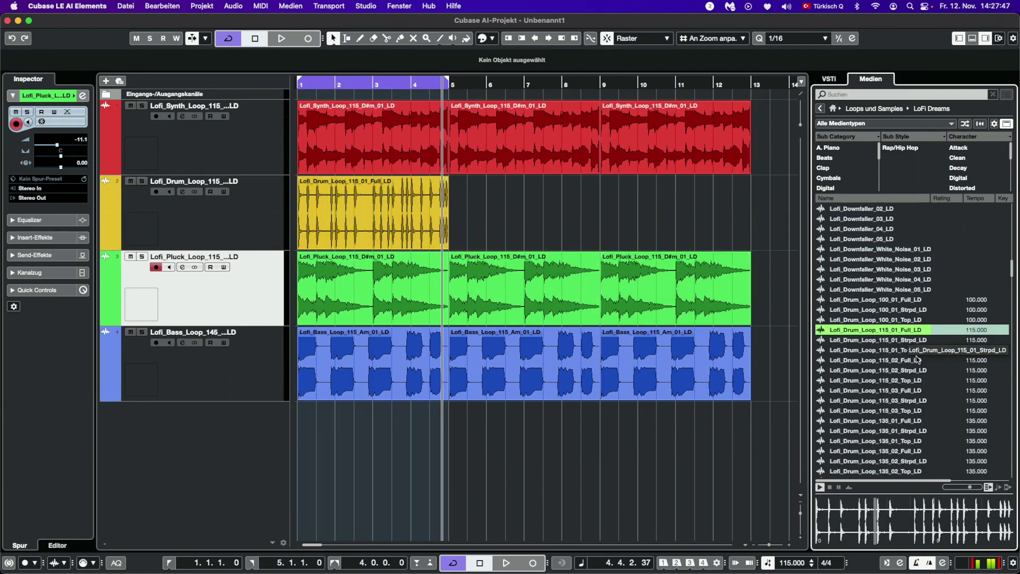
key("Down")
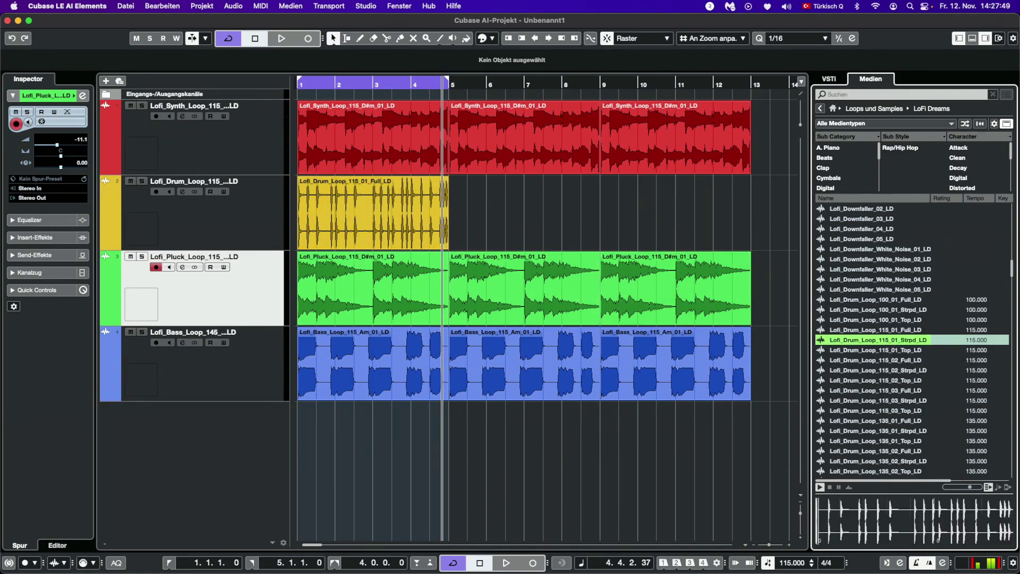
left_click_drag(912, 345, 454, 212)
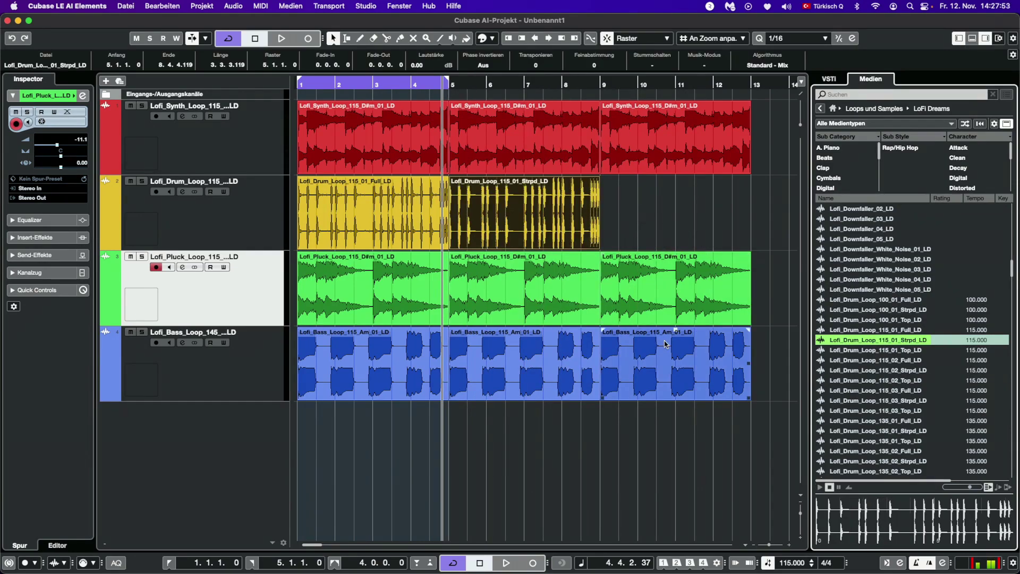
- Place the Lofi_Drum_Loop_115_01_Top_LD loop at bar 9 on the drum track
left_click_drag(890, 351, 604, 213)
left_click(622, 478)
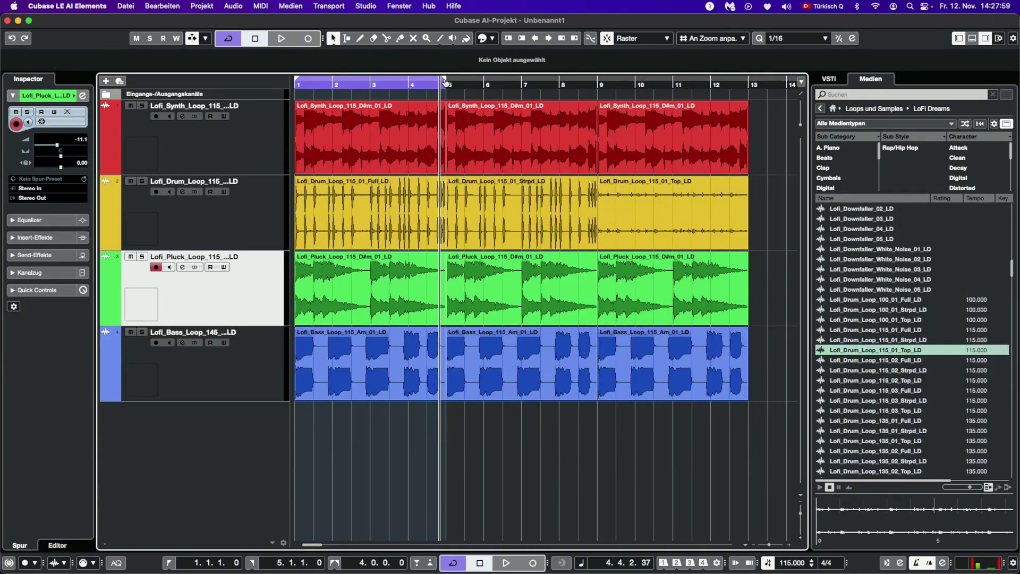
- Extend the cycle range to bar 13 and play the arrangement from bar 1
left_click_drag(444, 80, 747, 113)
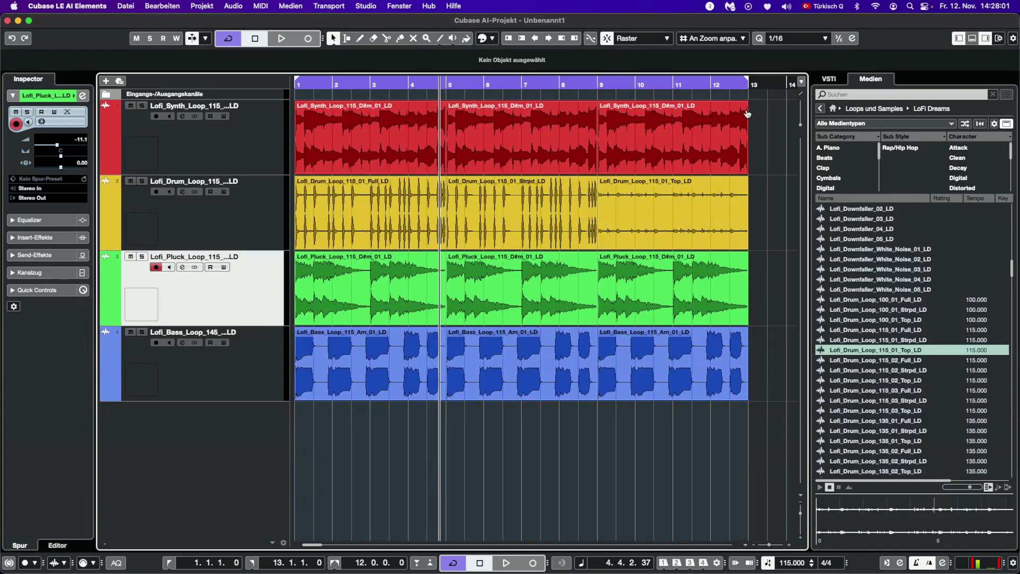
left_click(296, 86)
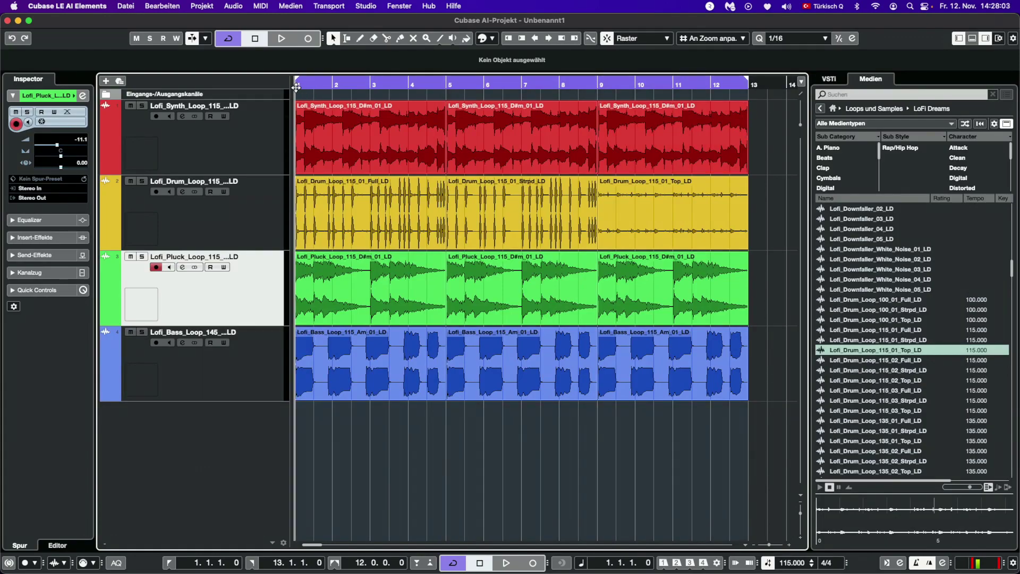
left_click(505, 562)
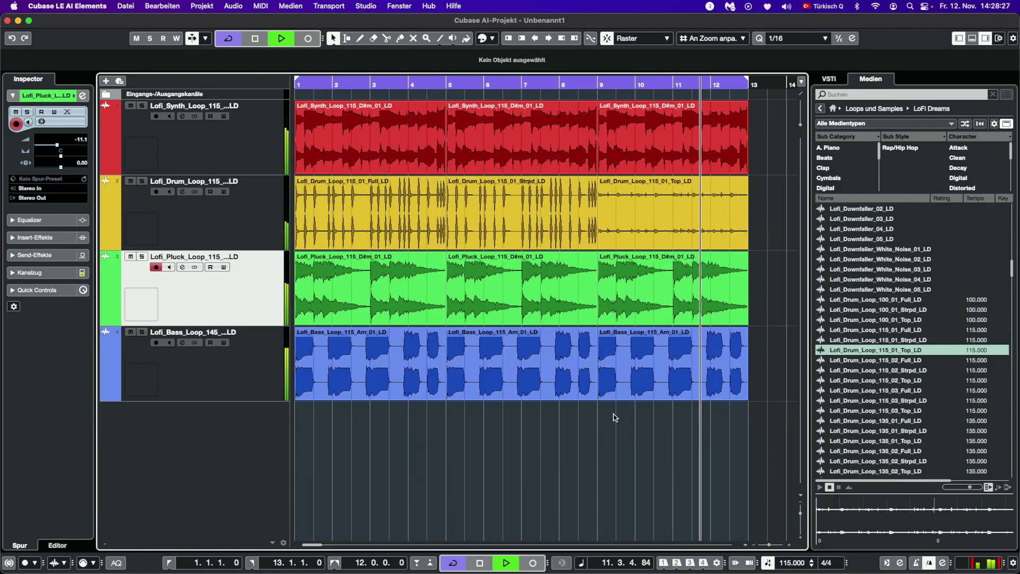
- Delete the pluck clip that starts at bar 9 and stop playback
left_click(660, 285)
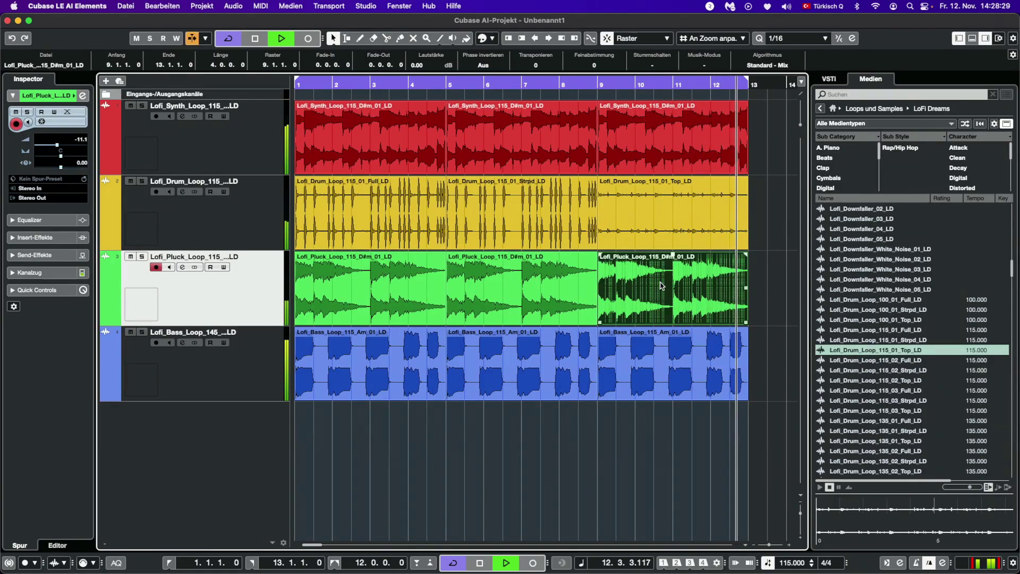
key("Delete")
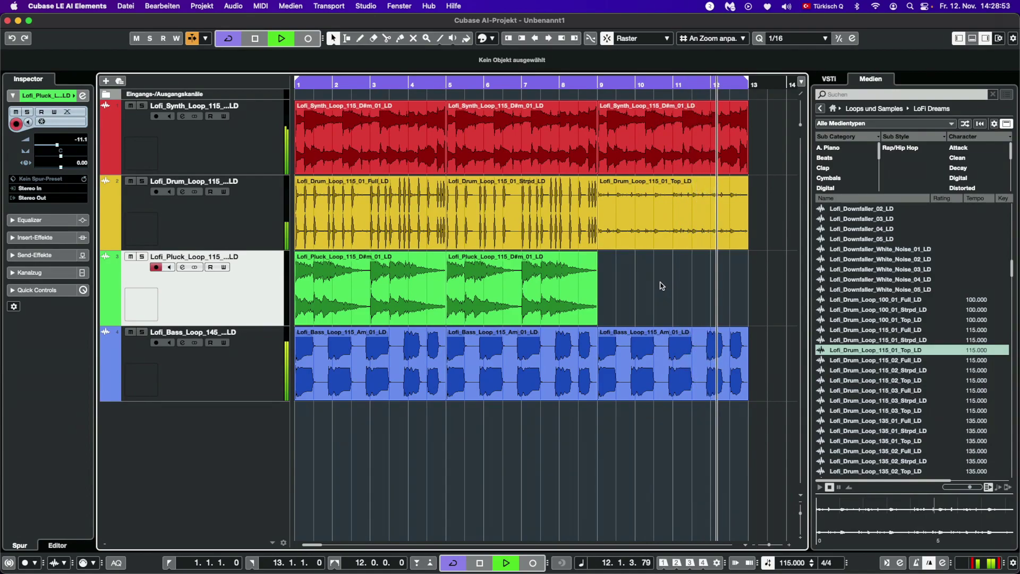
left_click(479, 563)
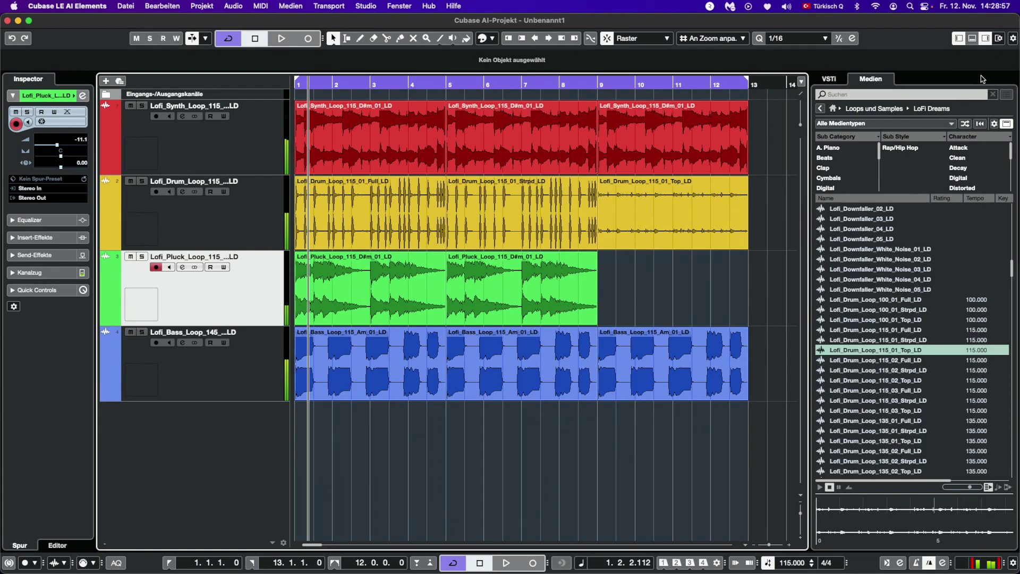
- Hide the media browser, select the clips on all four tracks and repeat the whole 12-bar section twice, up to bar 37
left_click(985, 38)
left_click_drag(348, 467, 841, 94)
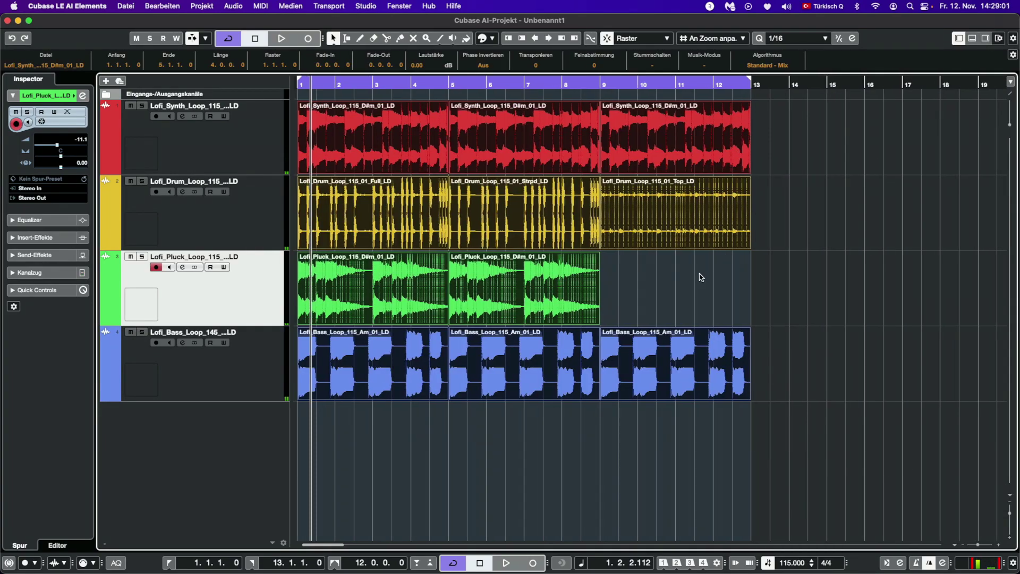
mouse_move(749, 217)
left_click_drag(749, 217, 855, 205)
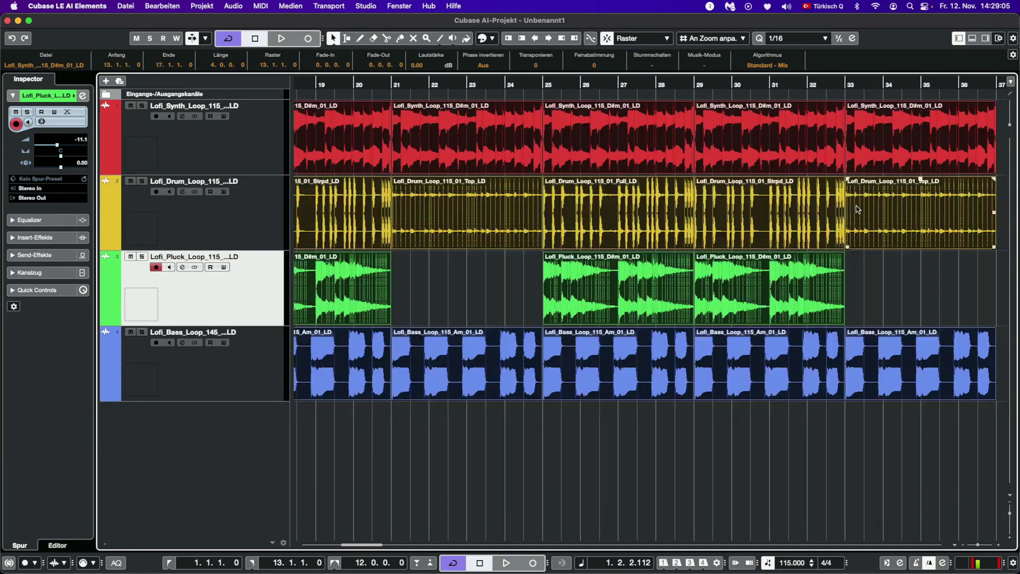
left_click_drag(375, 547, 311, 546)
left_click(363, 537)
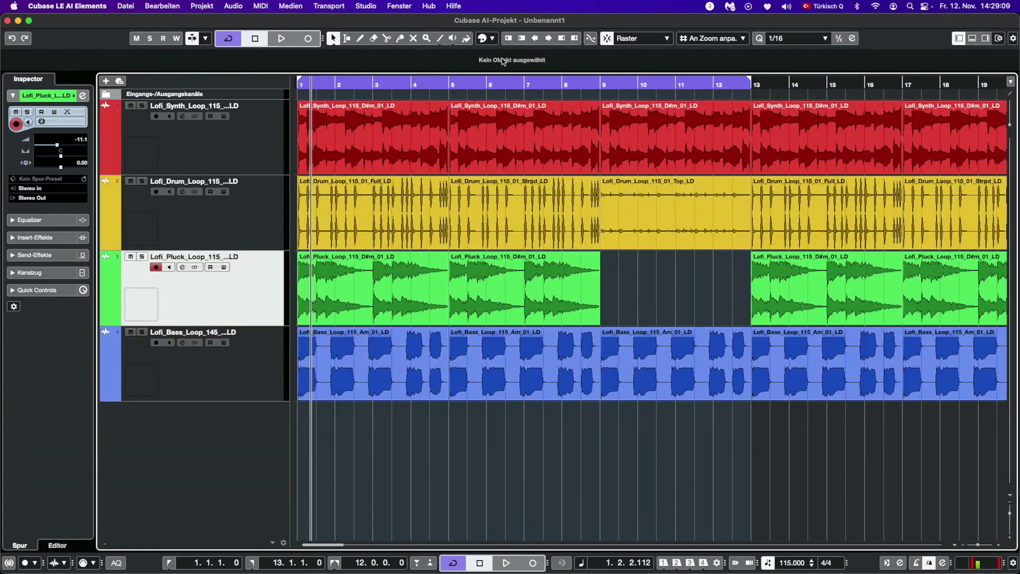
- Turn off cycle mode, collapse the locator range to bar 1, and play the arrangement from the start
left_click(227, 36)
left_click(299, 86)
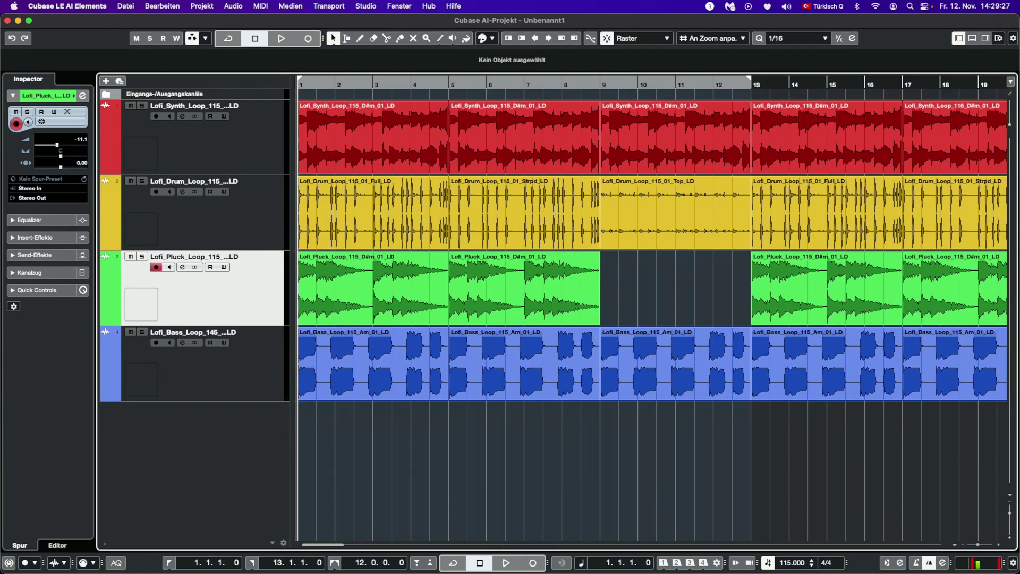
left_click_drag(313, 548, 271, 541)
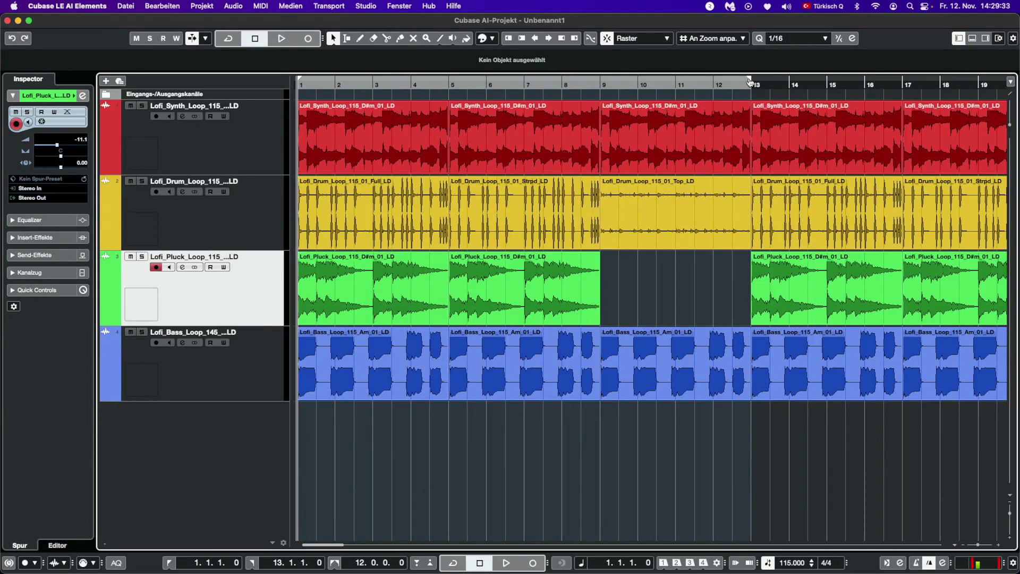
left_click_drag(750, 83, 298, 83)
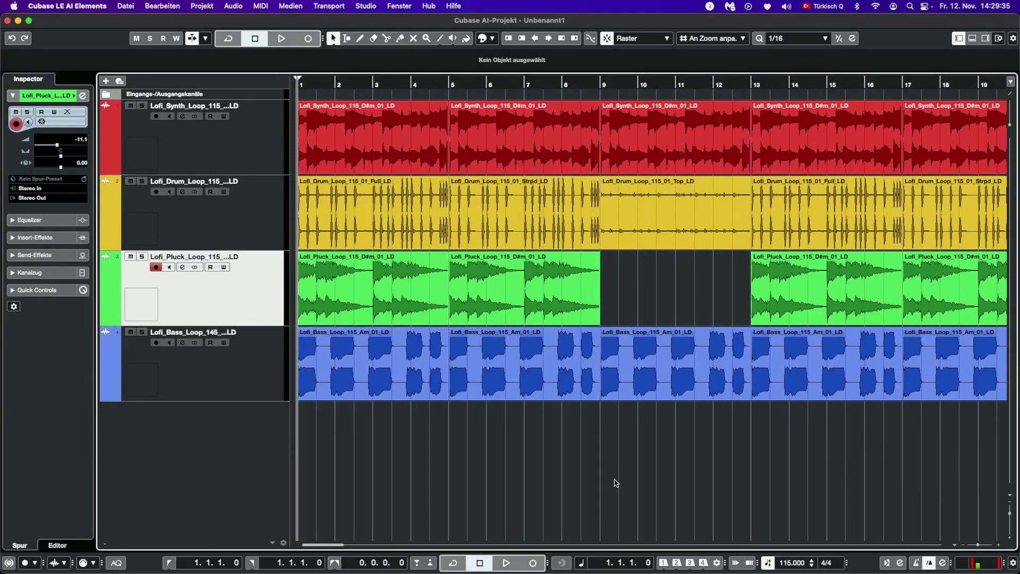
left_click(506, 563)
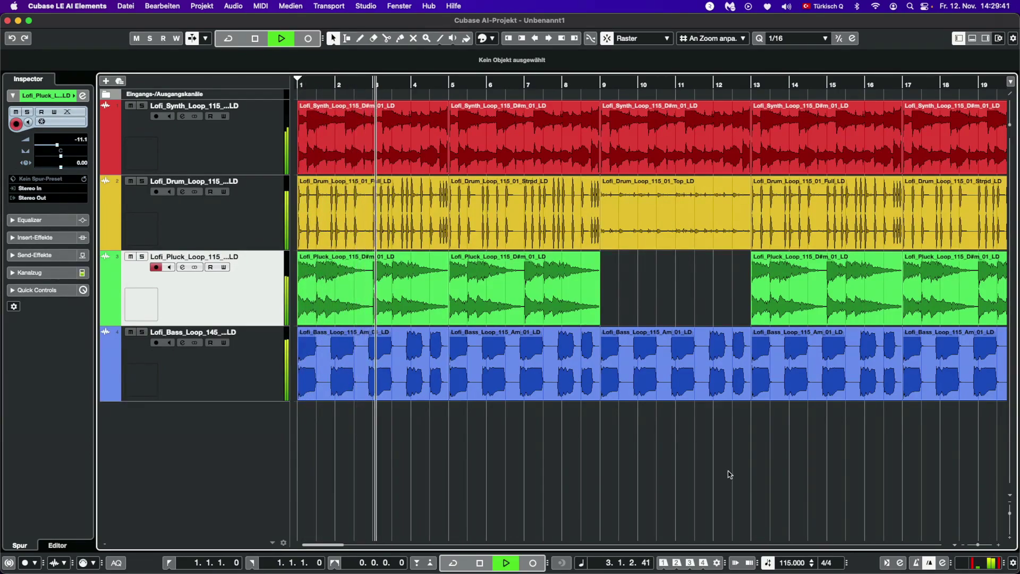
- Erase the pluck clip that starts at bar 13
left_click(575, 296)
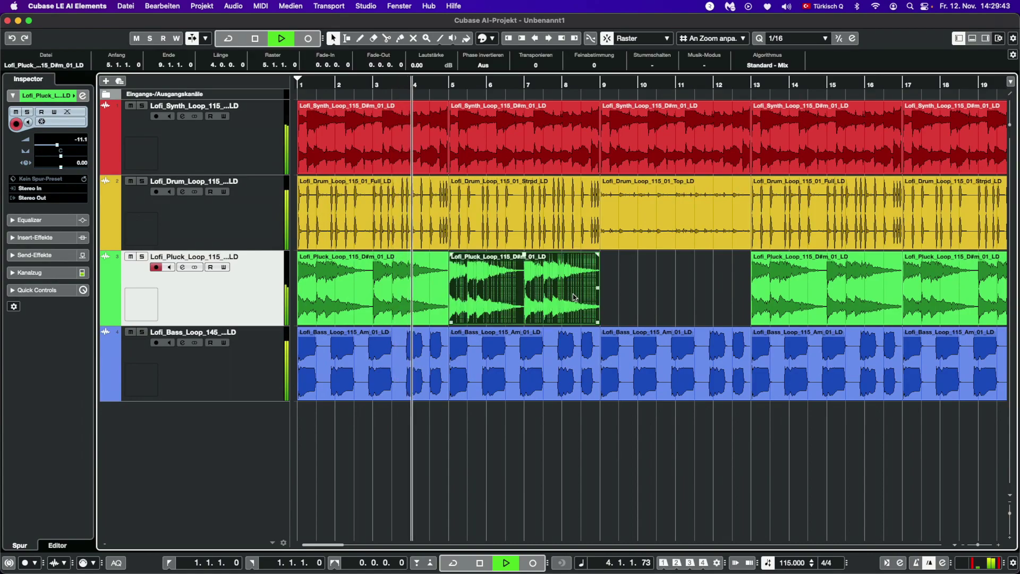
left_click(720, 298)
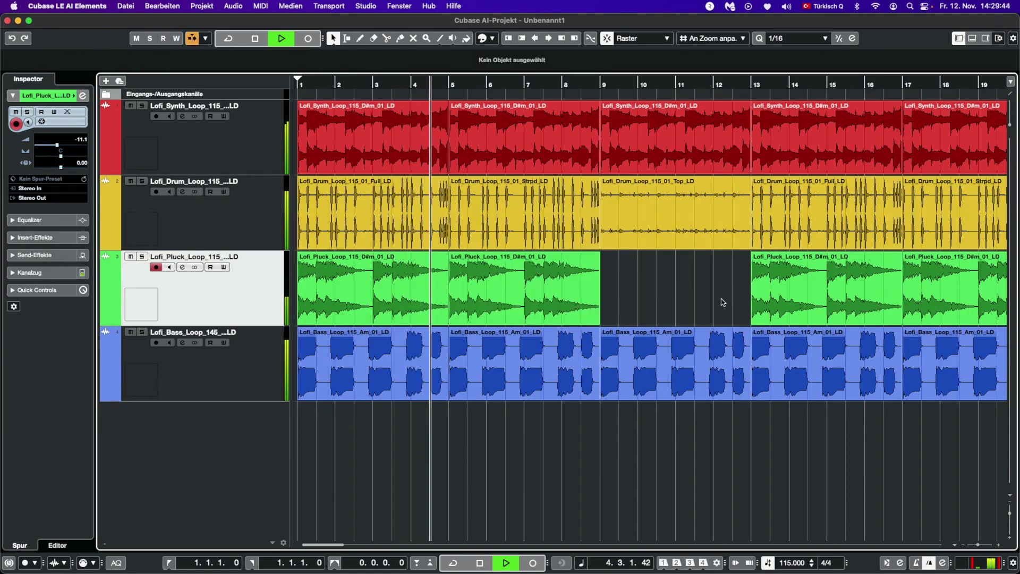
left_click(807, 300)
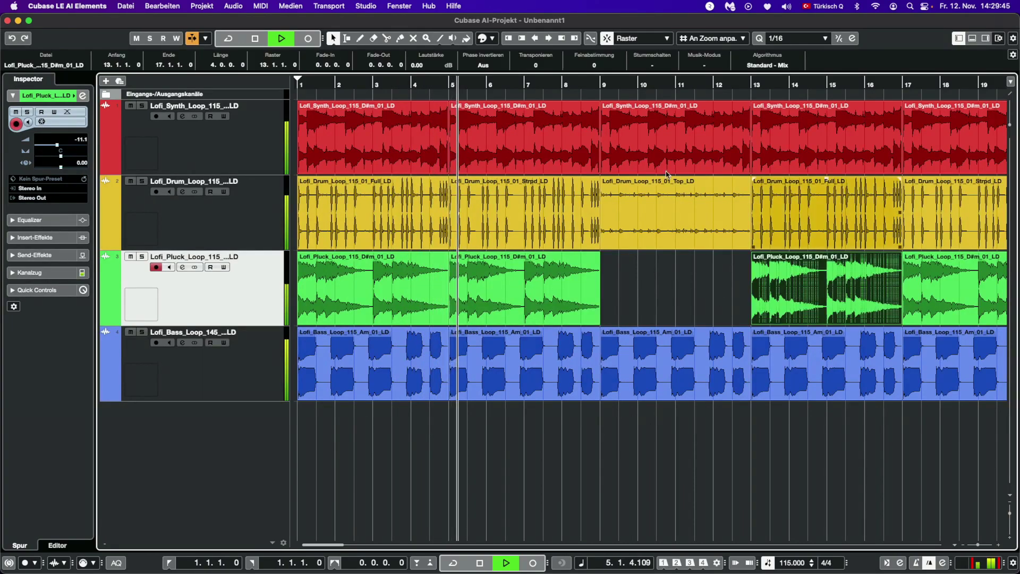
left_click(373, 38)
left_click(817, 266)
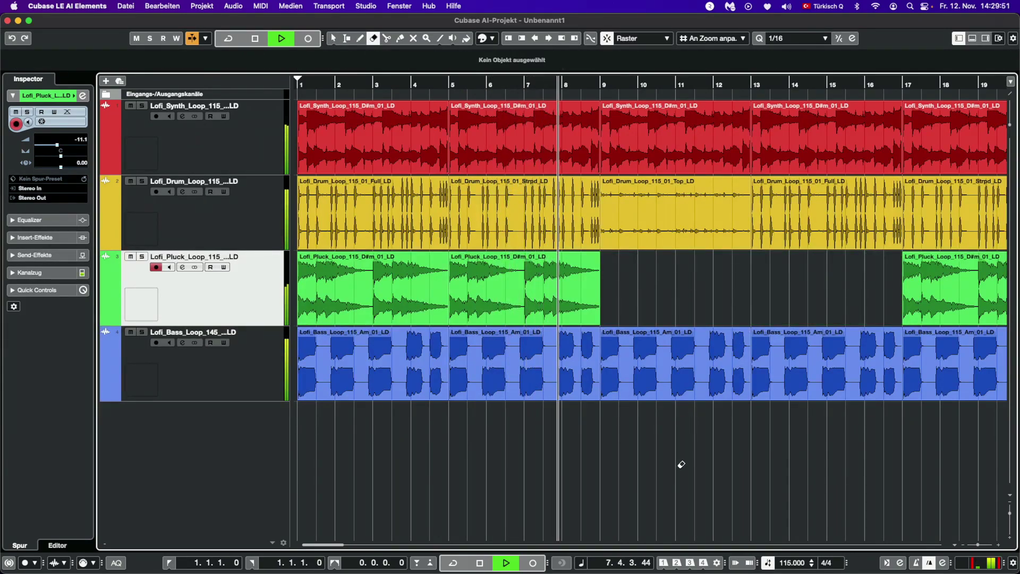
- Erase the synth clip at bar 17 and the bass and synth clips at bar 25
left_click_drag(315, 543, 330, 544)
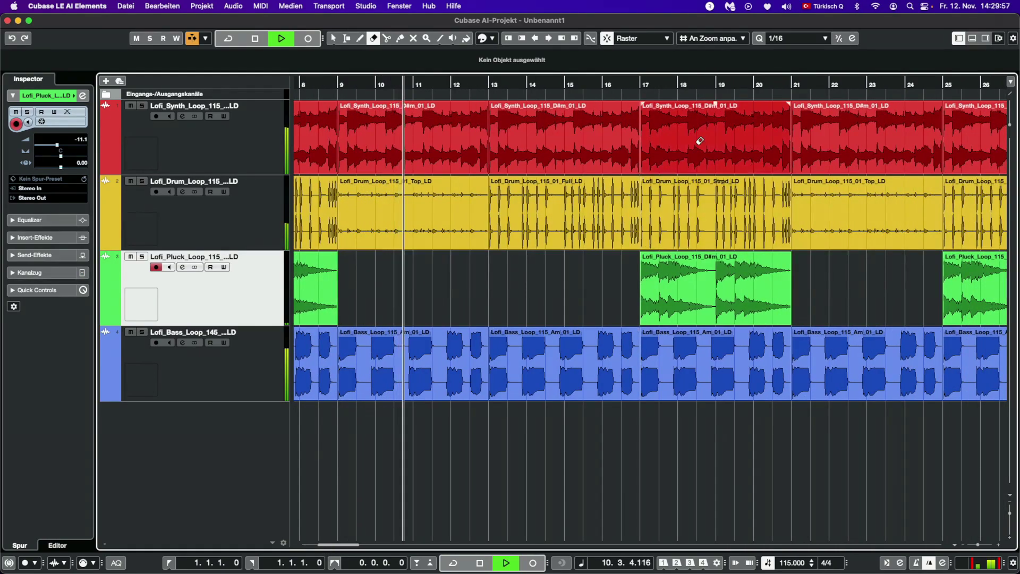
left_click(690, 122)
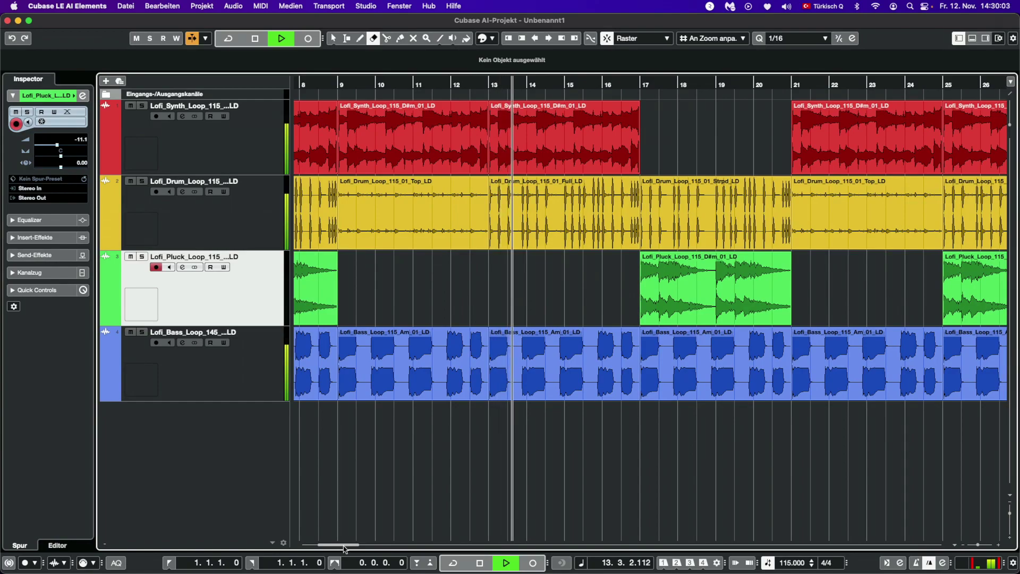
left_click_drag(342, 547, 360, 546)
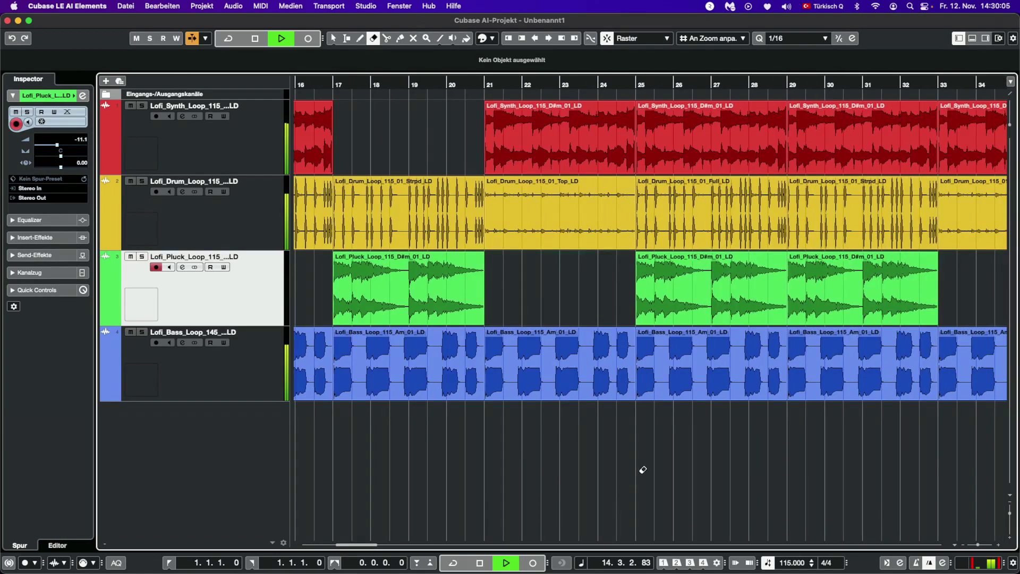
left_click(720, 368)
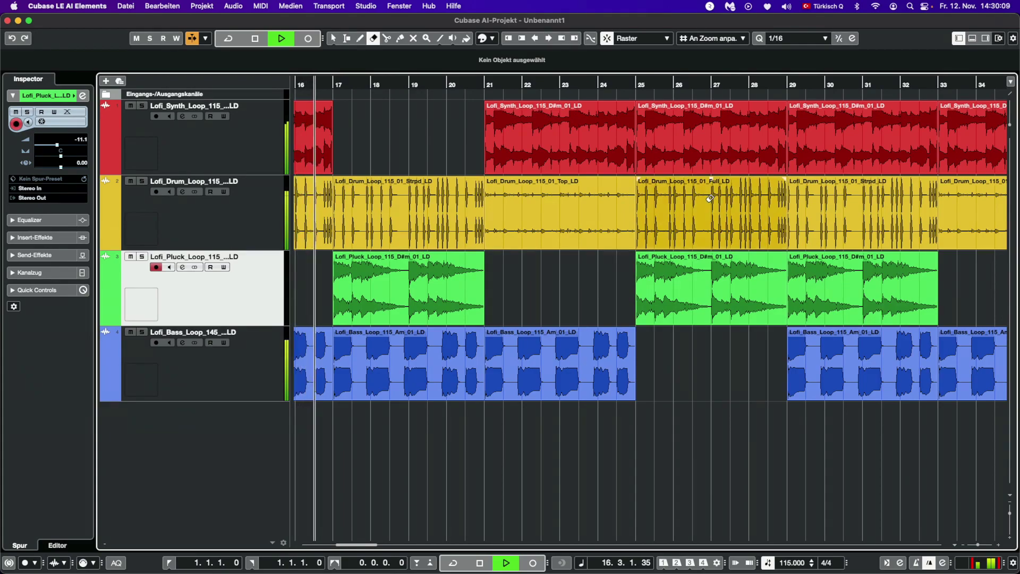
left_click(715, 146)
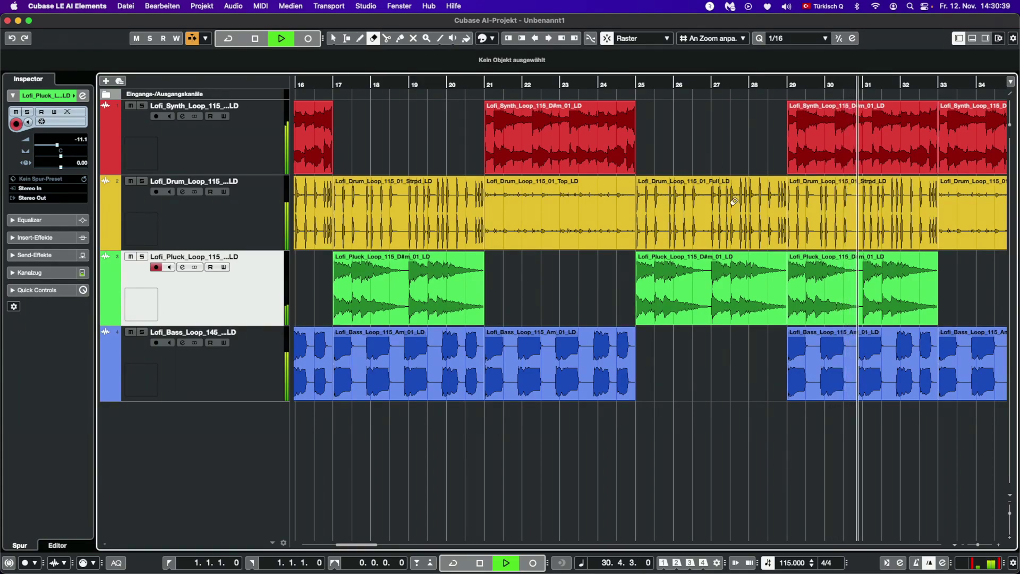
- Stop playback, return to the object selection tool and set the project cursor to bar 9
left_click(480, 563)
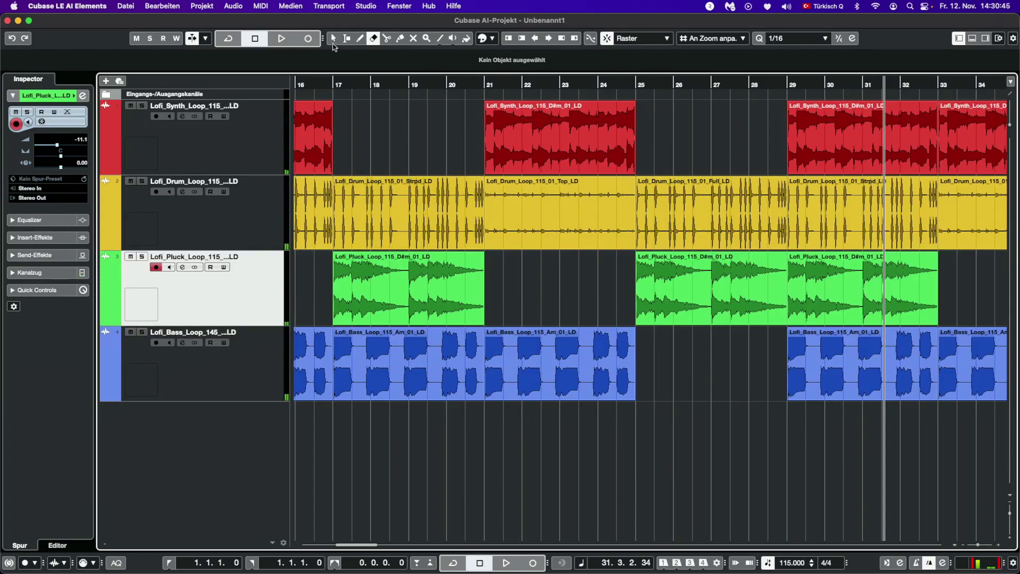
left_click(333, 42)
left_click(169, 564)
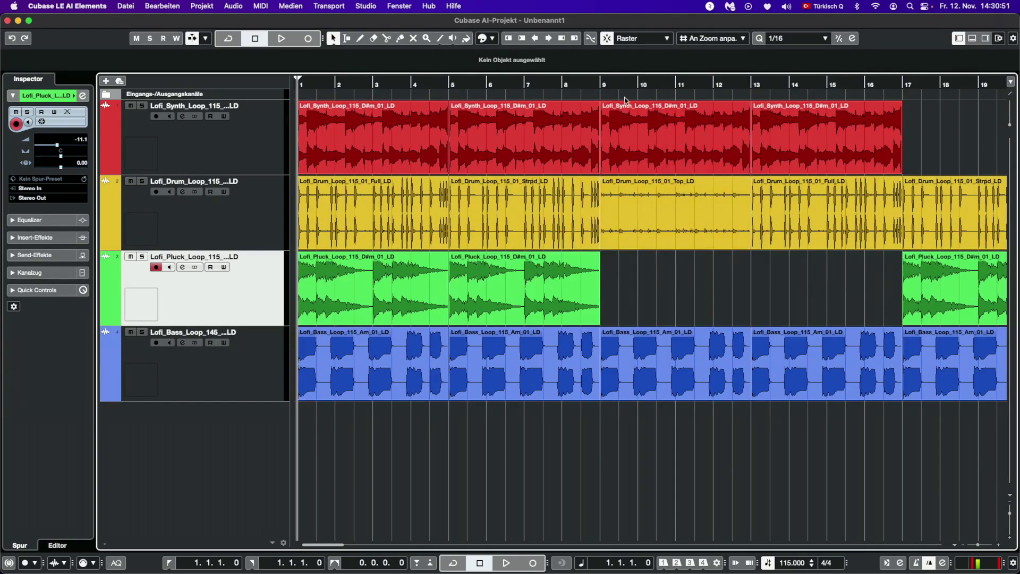
mouse_move(616, 87)
left_mouse_down()
mouse_move(686, 88)
mouse_move(600, 81)
left_mouse_up()
left_click(823, 41)
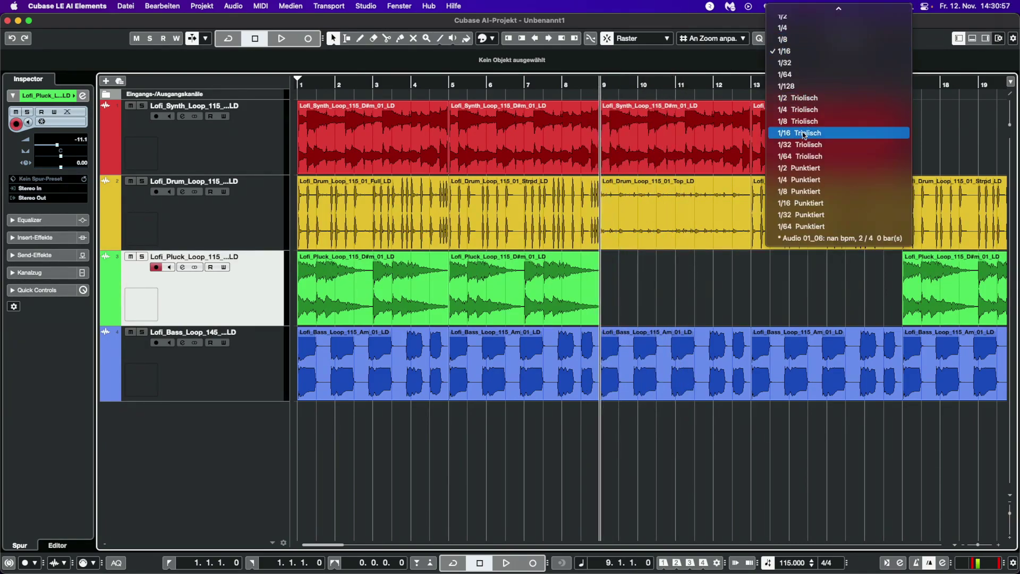
left_click(661, 24)
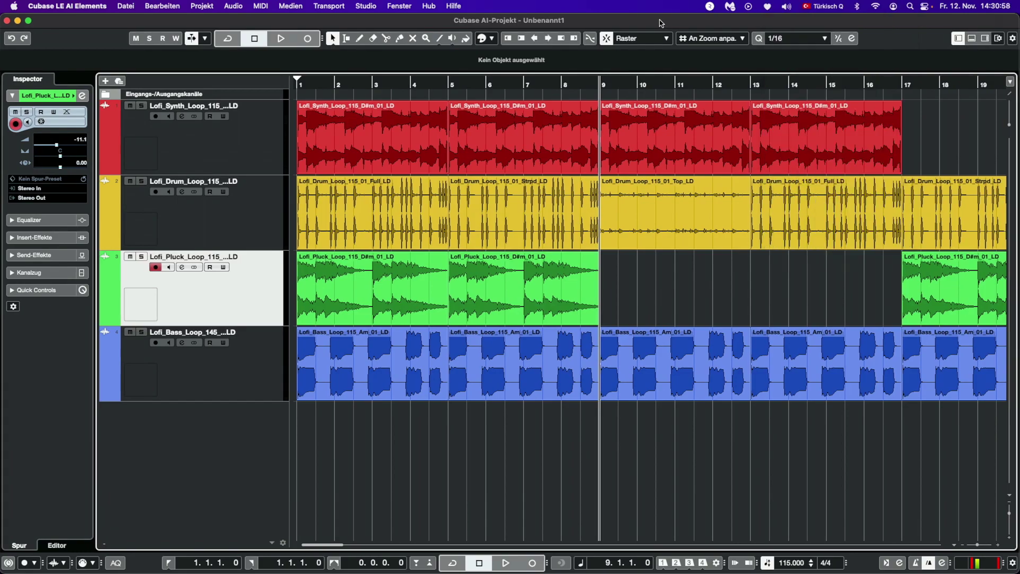
- Split the first bass clip at positions 3.4.1.0 and 2.4.1.0, and erase the segment between the cuts
left_click(999, 546)
left_click(999, 545)
left_click(999, 545)
left_click(999, 545)
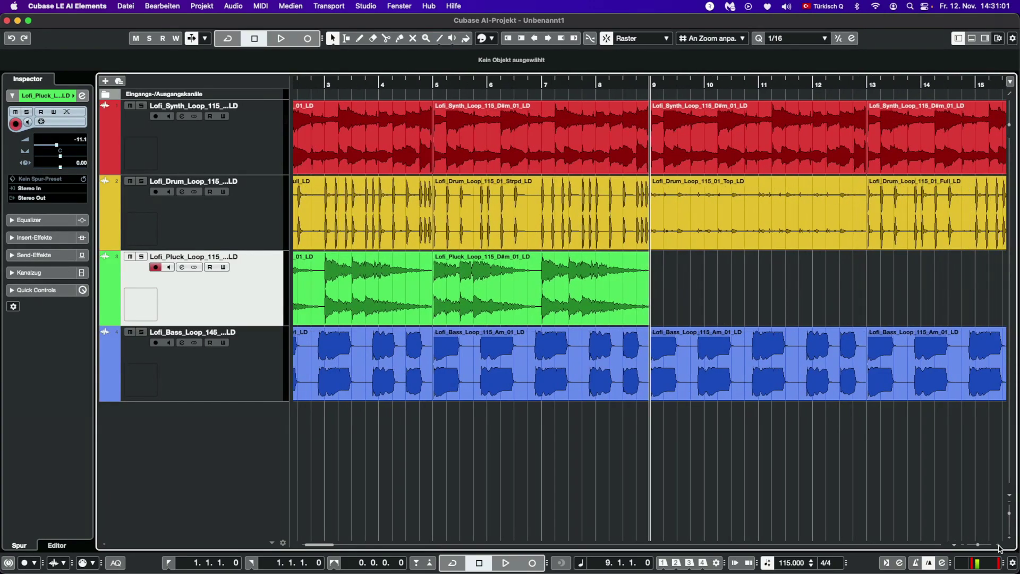
left_click(999, 545)
left_click(998, 546)
left_click(999, 545)
left_click(999, 545)
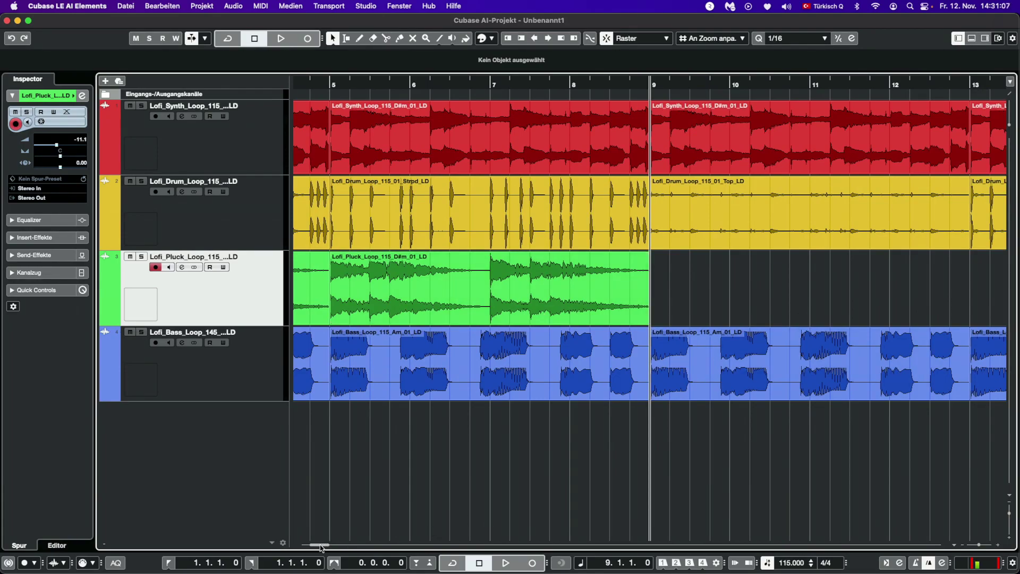
left_click_drag(320, 545, 301, 545)
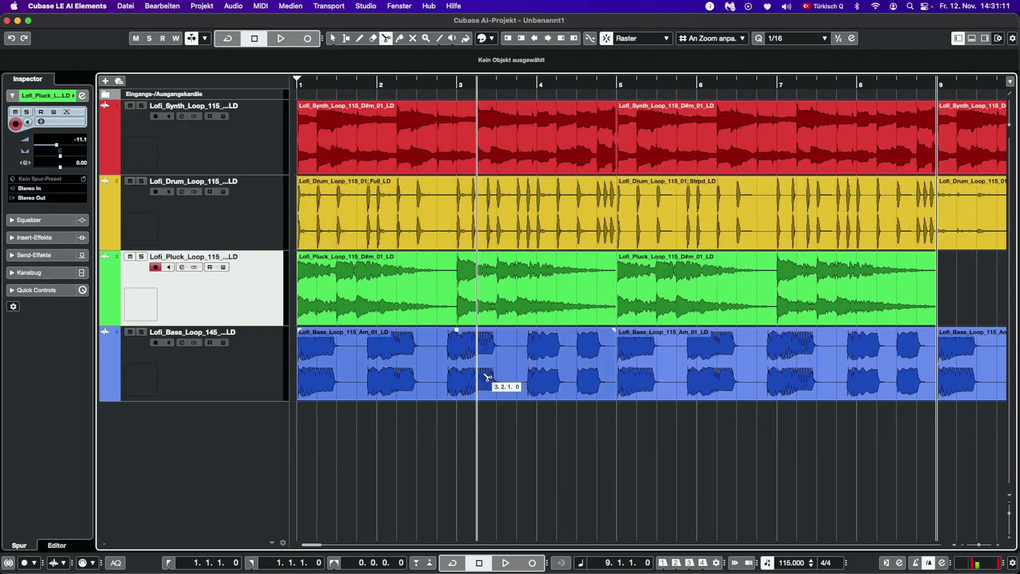
left_click(512, 368)
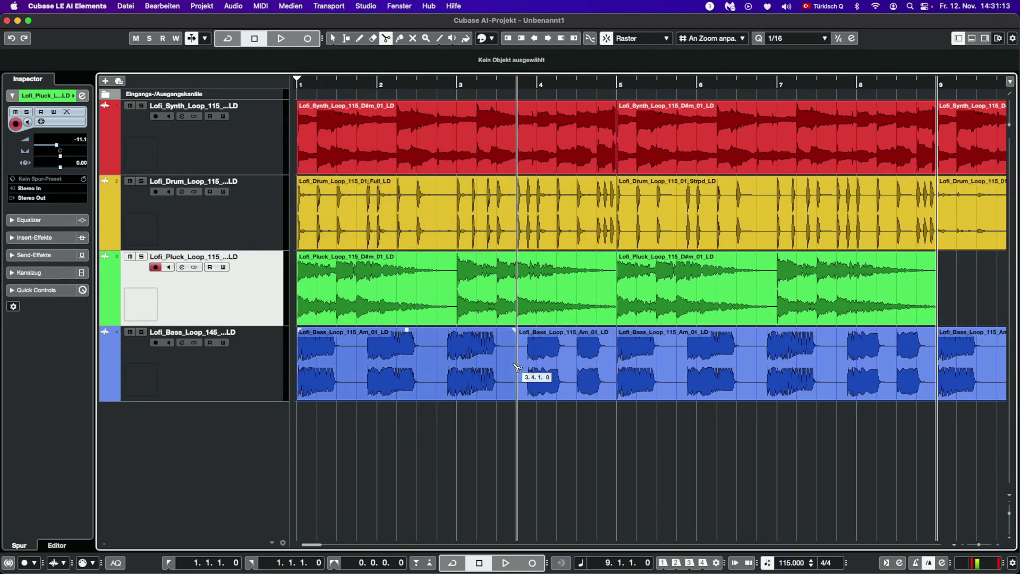
left_click(437, 374)
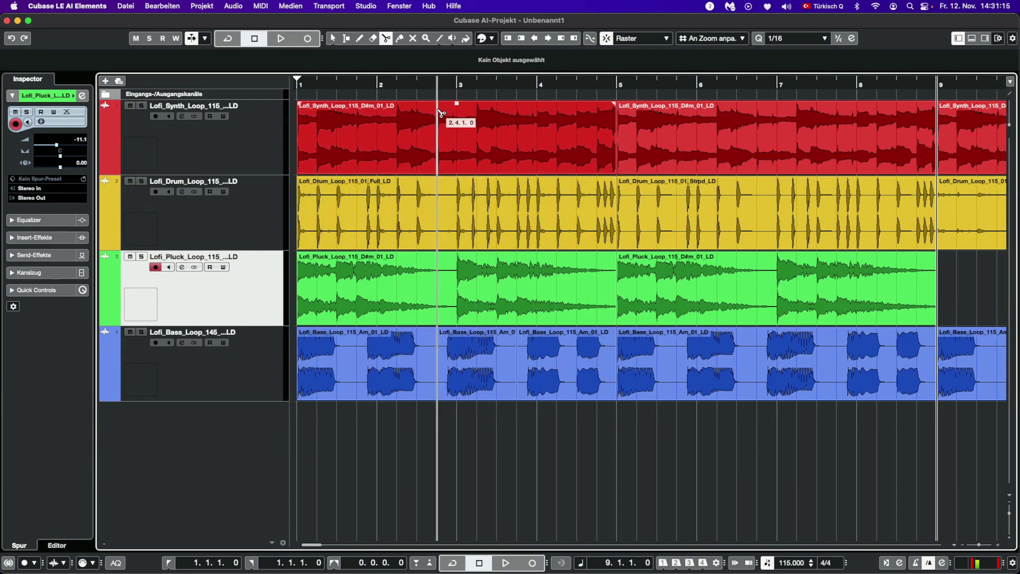
left_click(372, 39)
left_click(491, 382)
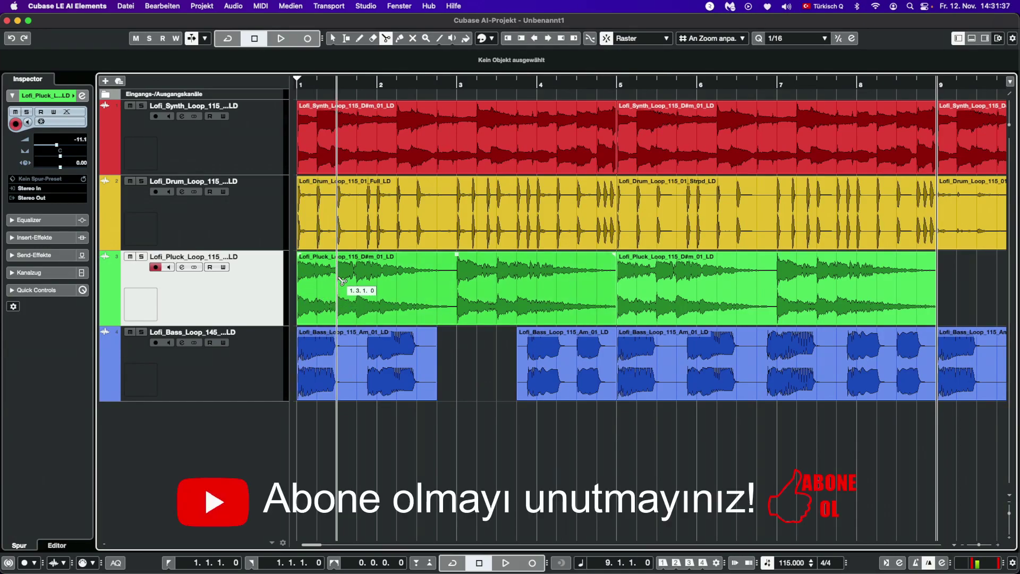
- Split the first pluck clip at position 1.3.1.0 and erase the part from there to bar 5
left_click(373, 39)
left_click(403, 297)
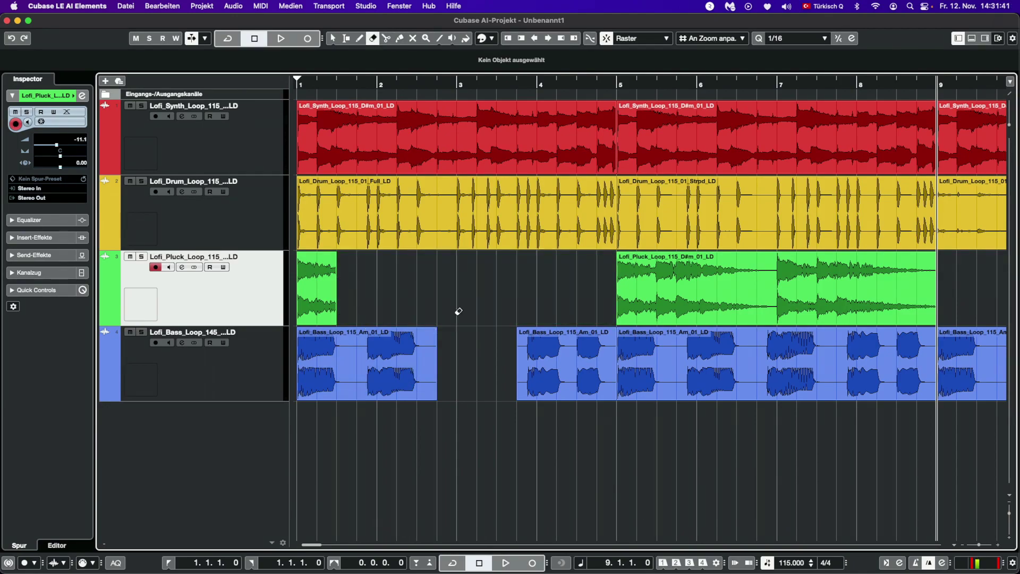
- Undo the last pluck erase, and split the pluck part before bar 5 at positions 3.1.1.0, 2.2.1.0 and 2.3.1.0
left_click(162, 6)
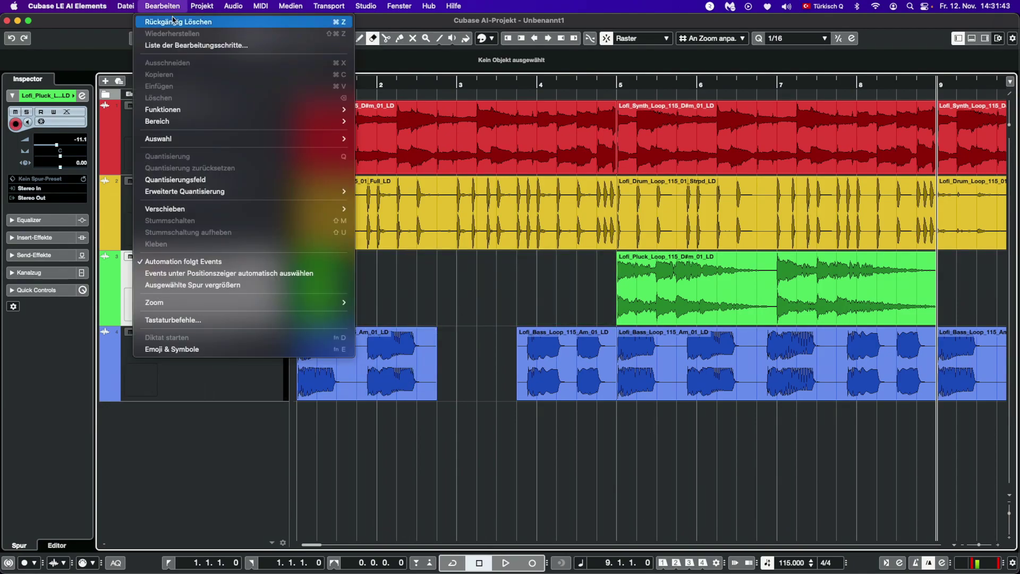
left_click(173, 22)
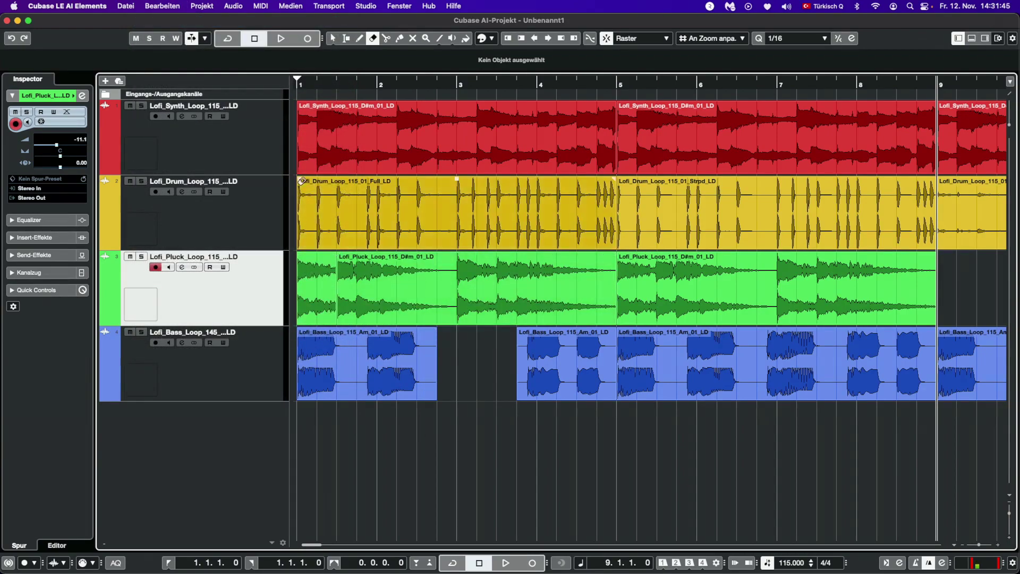
left_click(386, 38)
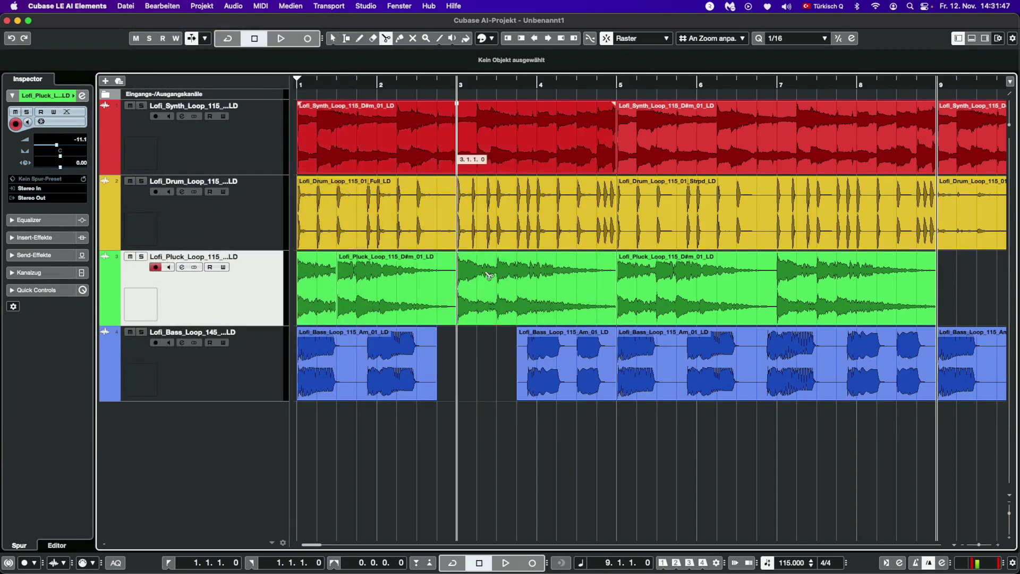
left_click(459, 303)
left_click(399, 295)
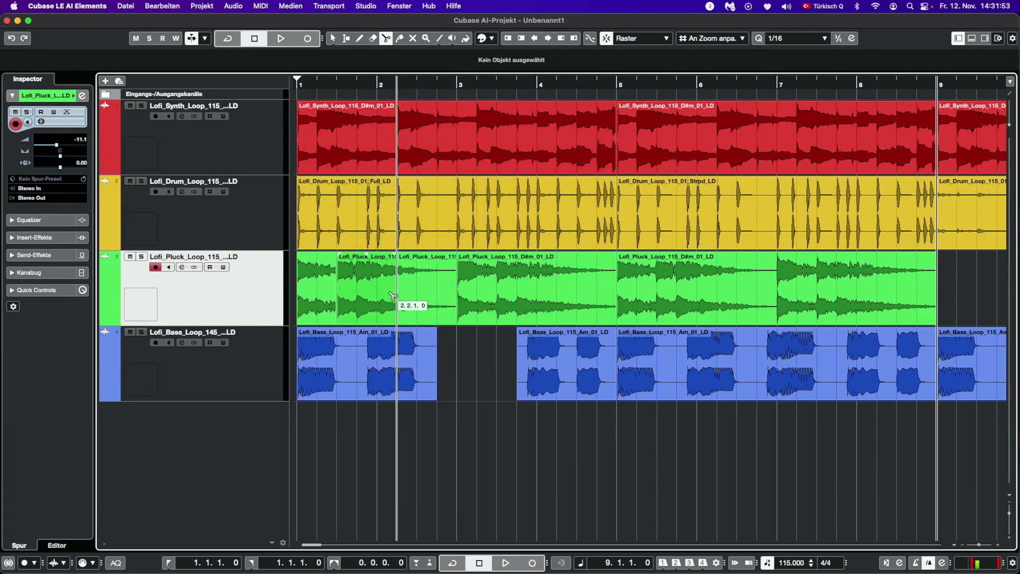
left_click(416, 295)
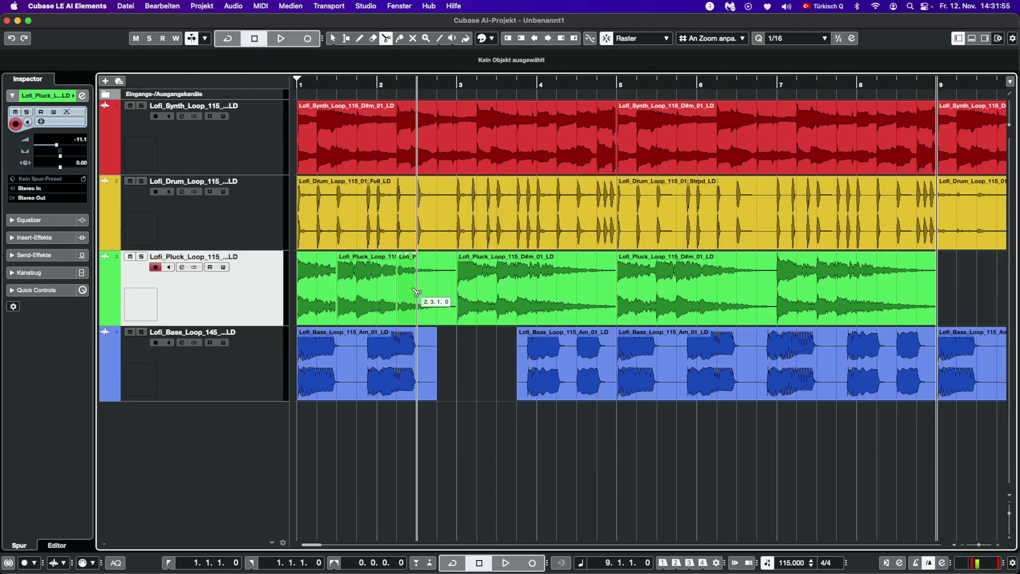
- Erase the pluck segments from position 1.3.1.0 up to bar 3
left_click(373, 38)
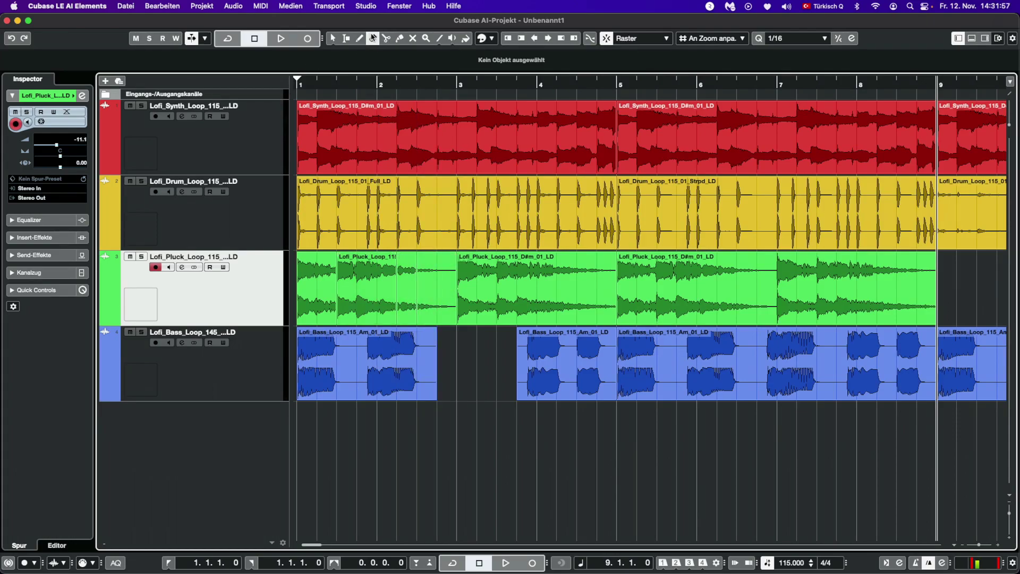
left_click(406, 296)
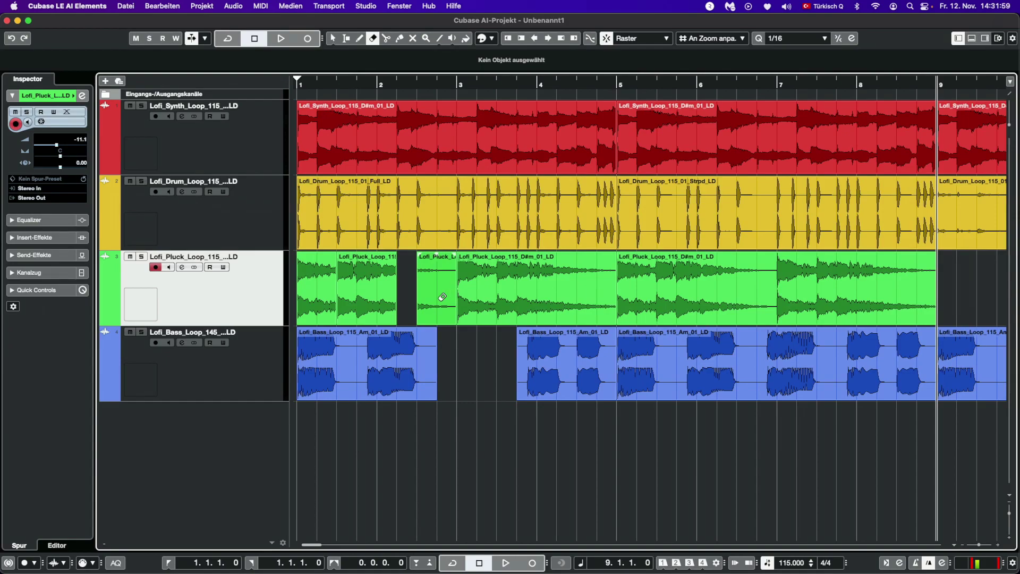
left_click(359, 285)
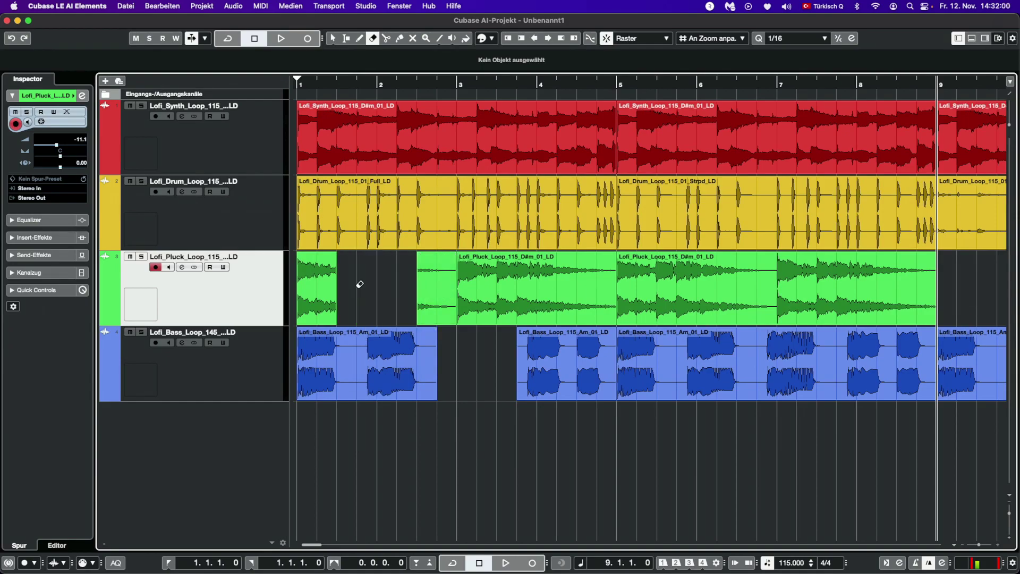
left_click(436, 300)
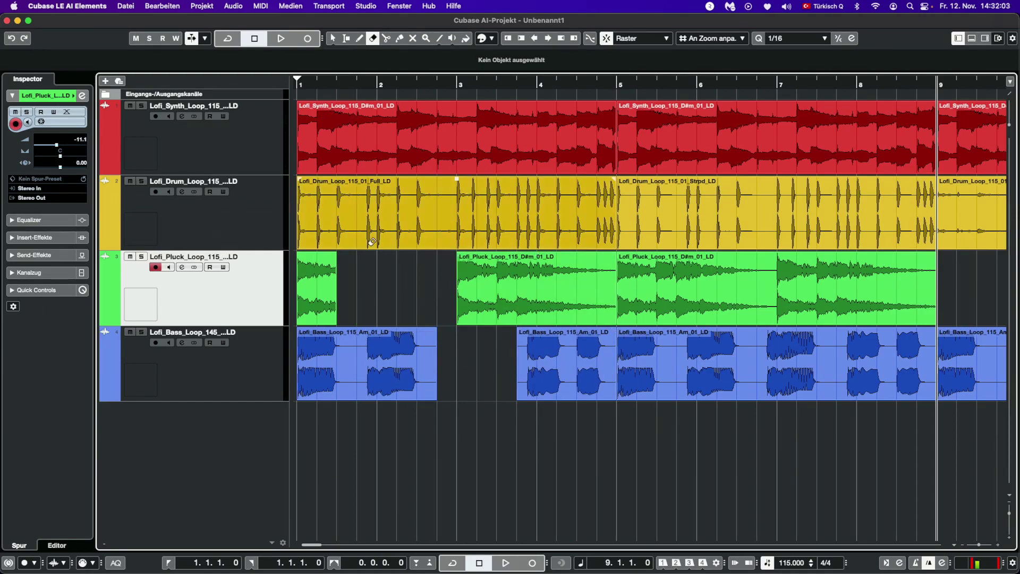
- Split the first drum clip at beats 2, 3 and 4 of bar 2, and erase the segment between beats 3 and 4
left_click(387, 39)
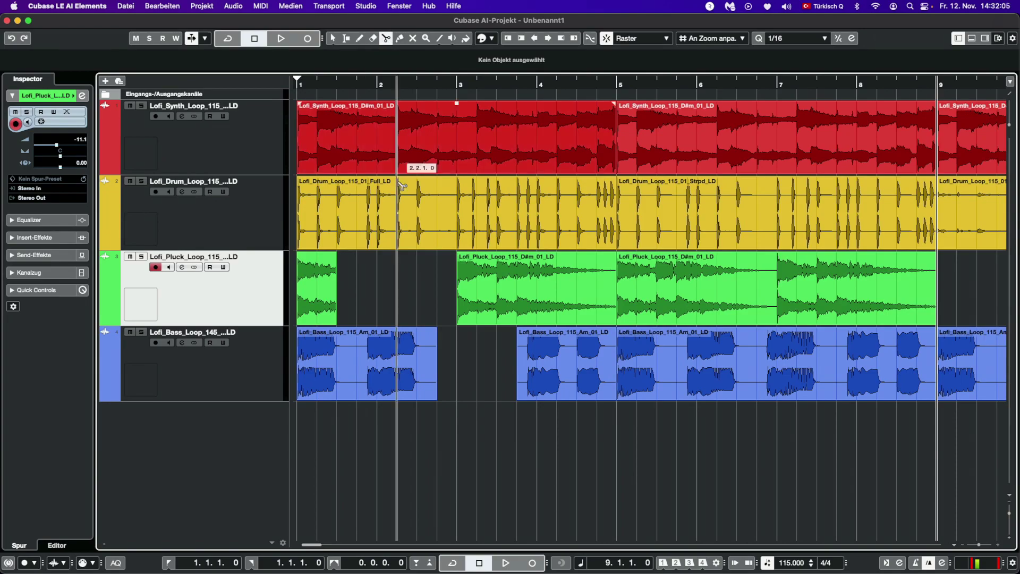
left_click(411, 220)
left_click(415, 218)
left_click(373, 38)
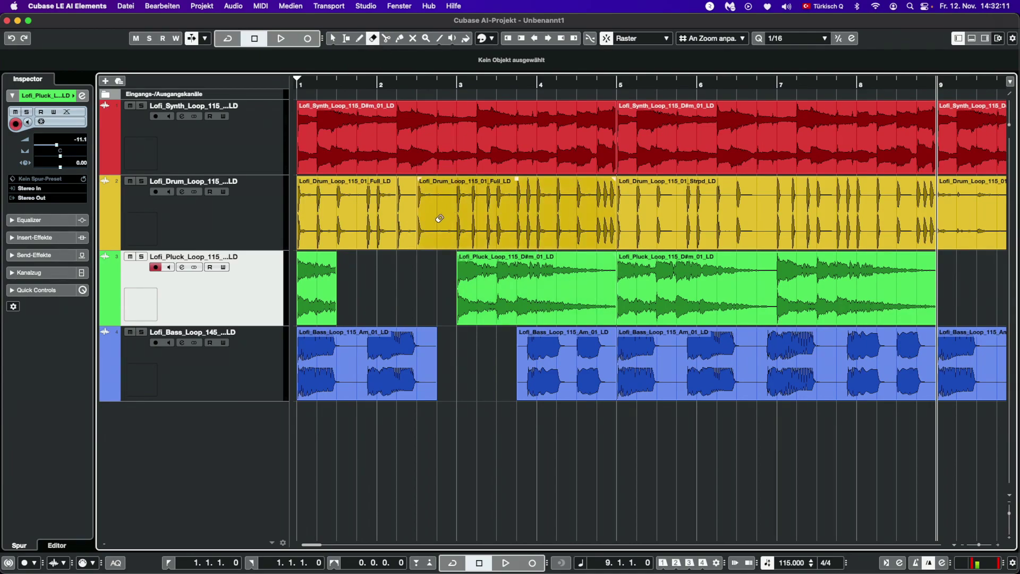
left_click(386, 38)
left_click(438, 219)
left_click(373, 38)
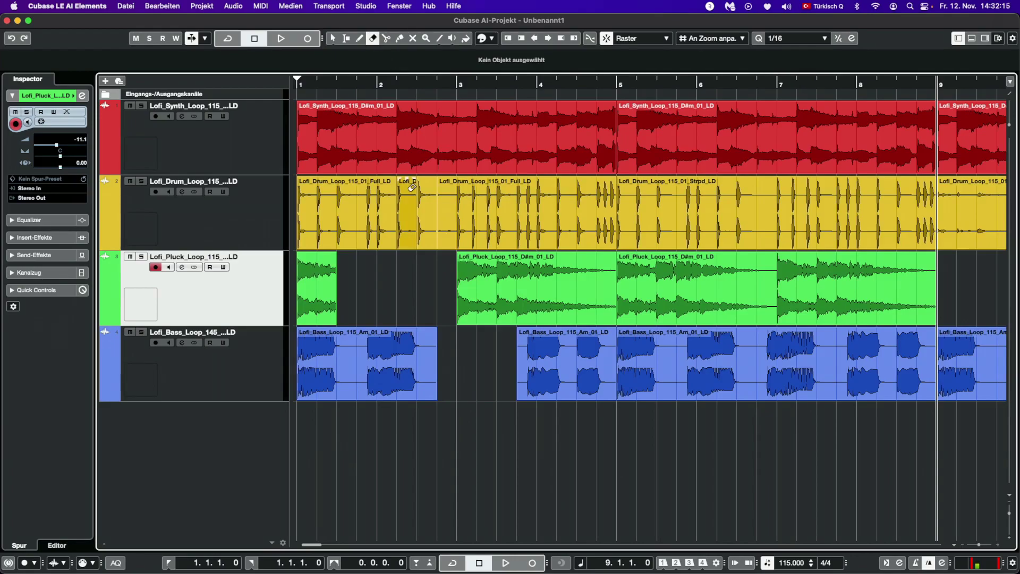
left_click(427, 207)
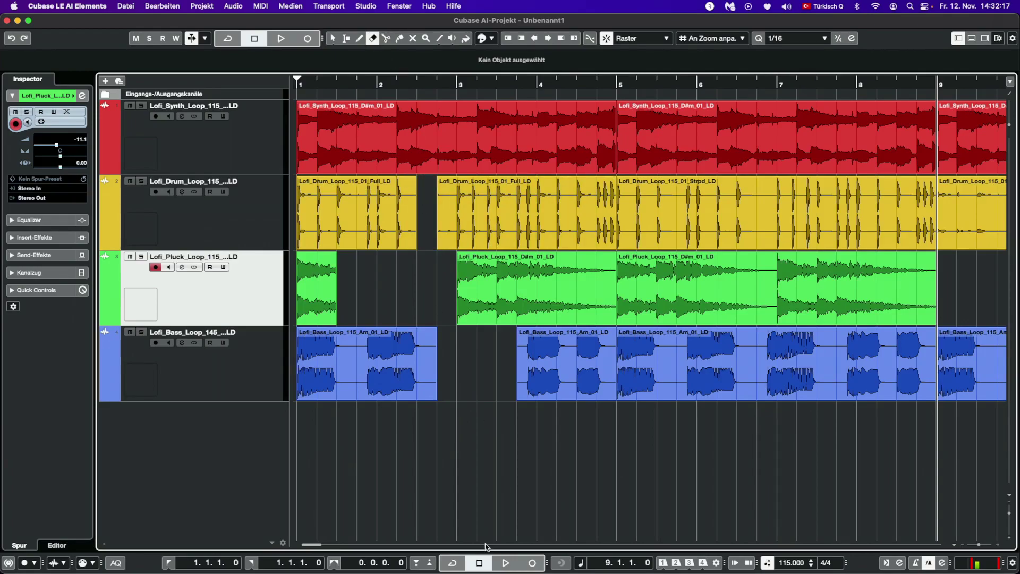
- Play the edited arrangement from bar 1 into bar 5 and stop playback
left_click(168, 562)
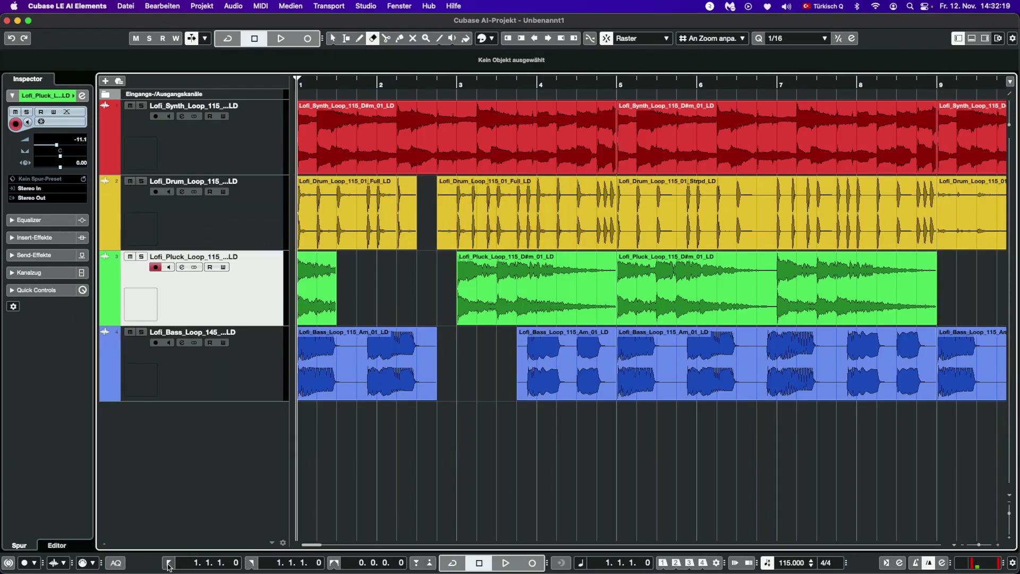
left_click(502, 564)
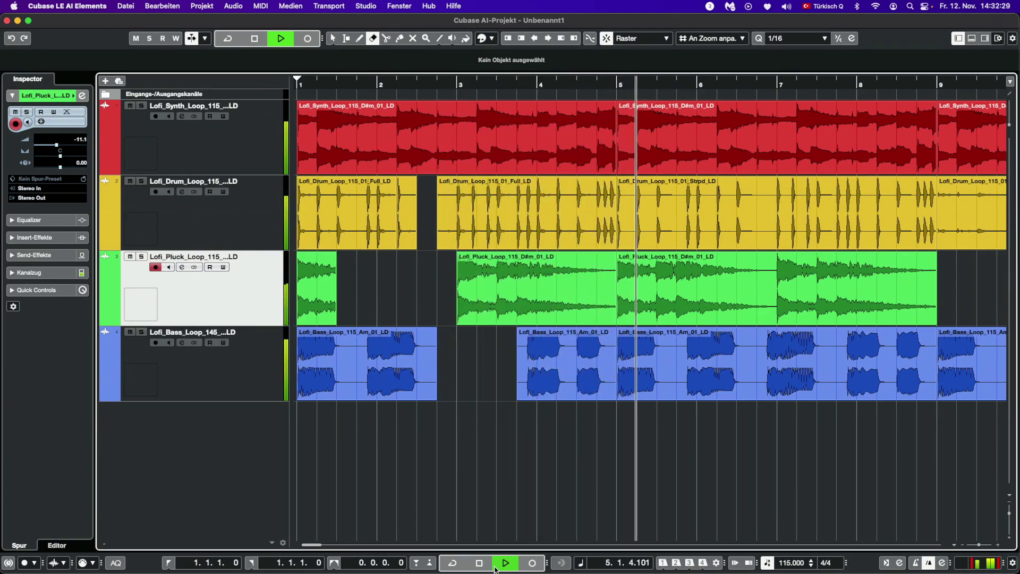
left_click(484, 563)
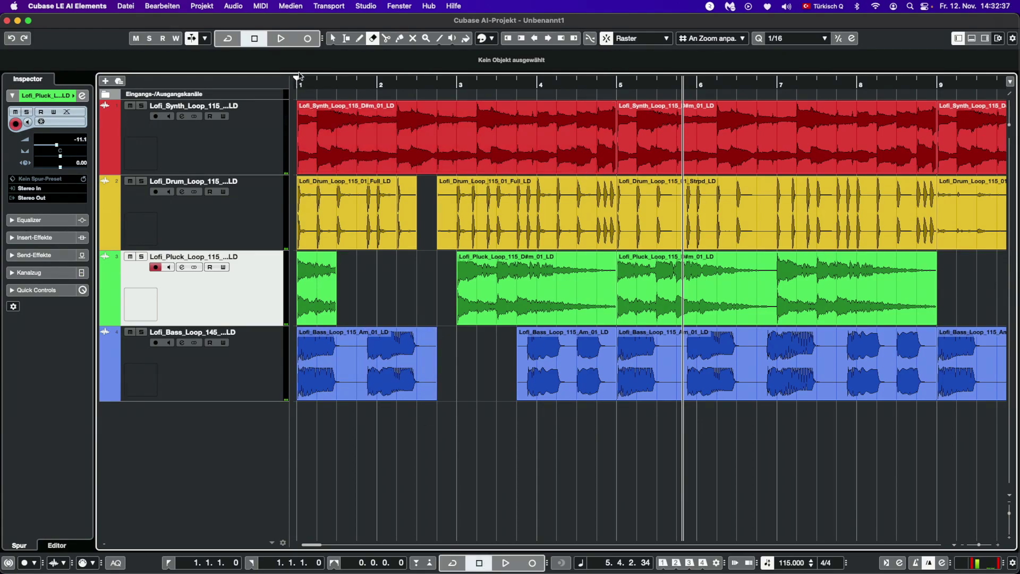
mouse_move(297, 82)
left_mouse_down()
mouse_move(621, 83)
mouse_move(635, 50)
mouse_move(229, 61)
mouse_move(297, 87)
left_mouse_up()
double_click(788, 561)
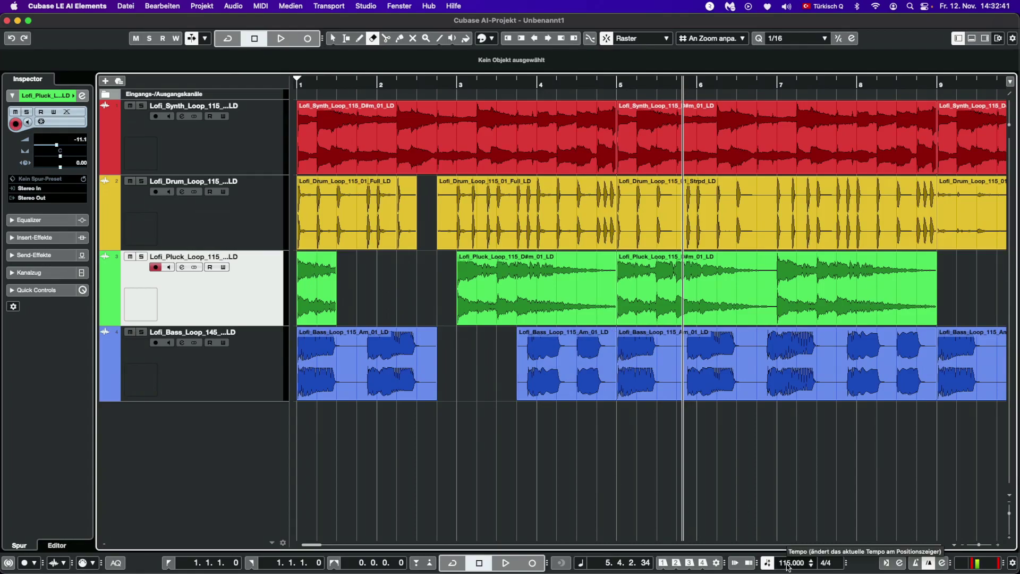
left_click(235, 484)
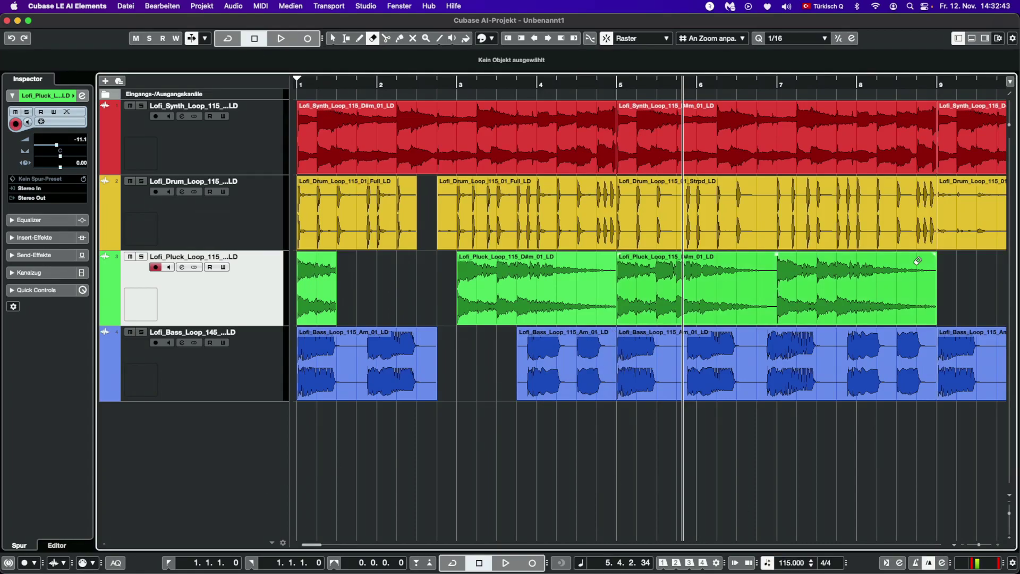
- Show the LoFi Dreams media browser and audition Lofi_Drum_Loop_100_01_Full_LD
left_click(984, 38)
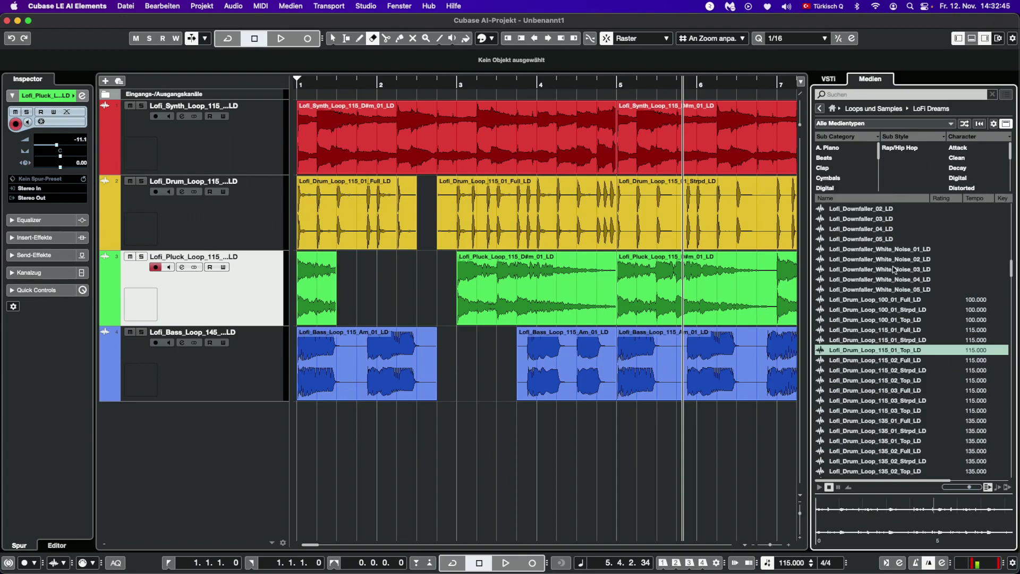
left_click(878, 302)
left_click(830, 488)
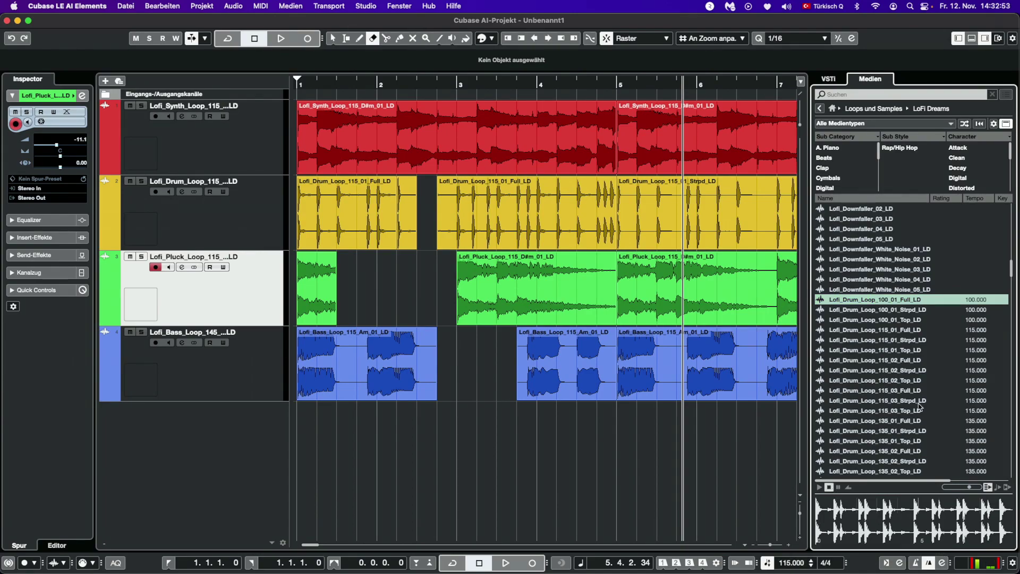
- Place Lofi_Drum_Loop_100_01_Full_LD at bar 1 on a new track below the bass track
left_click_drag(893, 304, 305, 441)
key("1")
left_click_drag(480, 429, 458, 429)
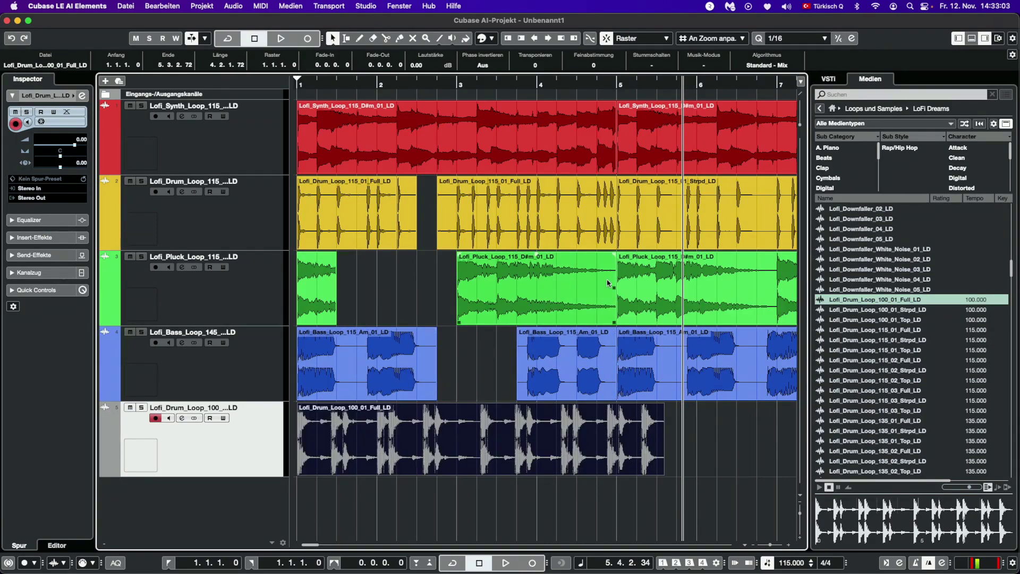
left_click(386, 38)
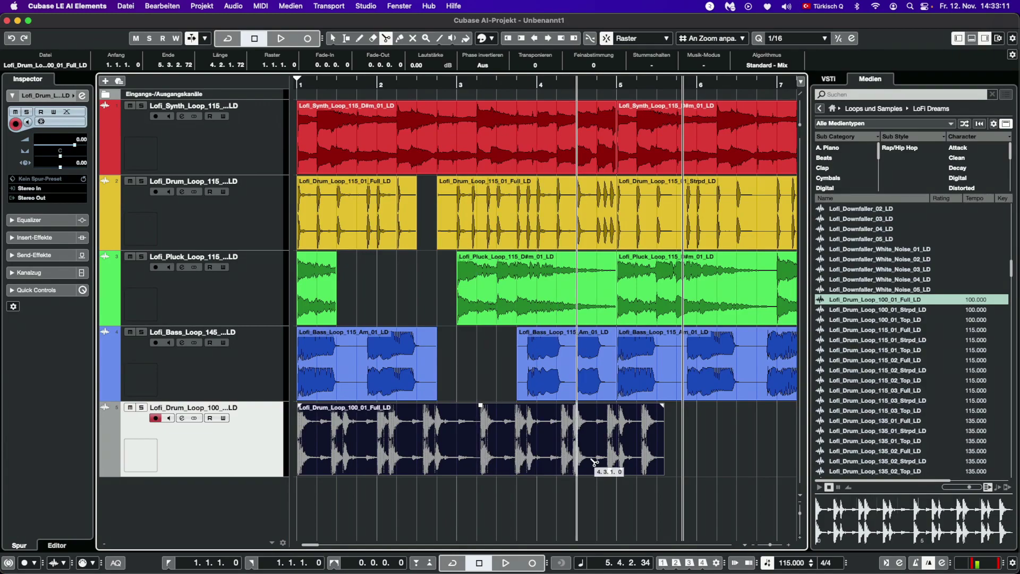
left_click(332, 39)
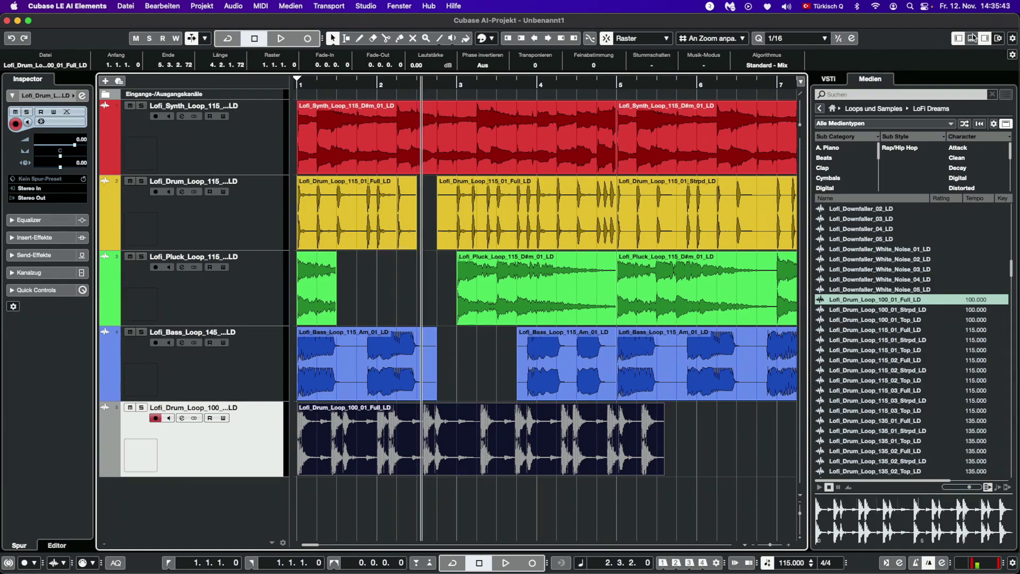
- Hide the media browser and the Inspector, and start playback from bar 1
left_click(985, 38)
left_click(958, 38)
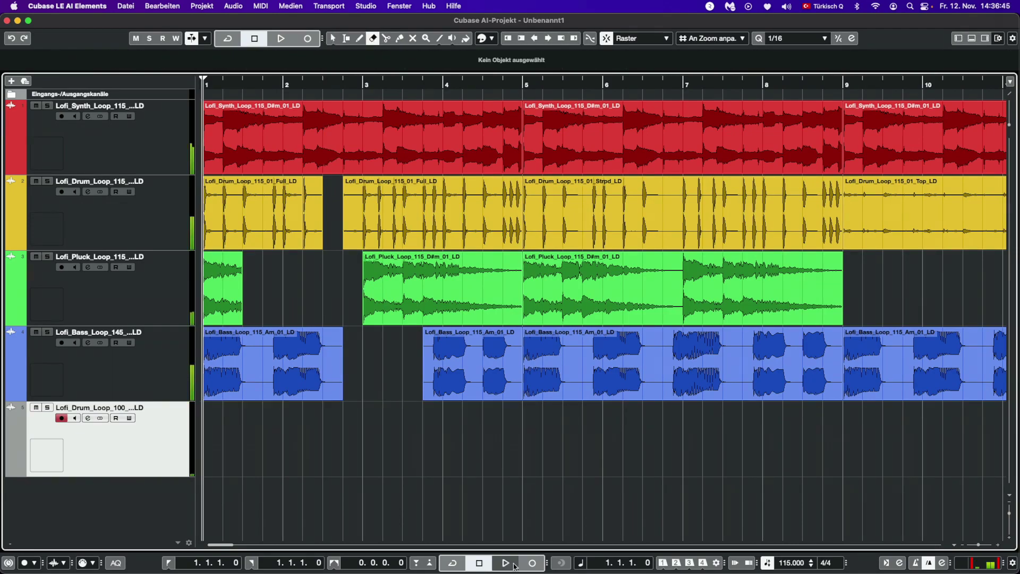
left_click(505, 563)
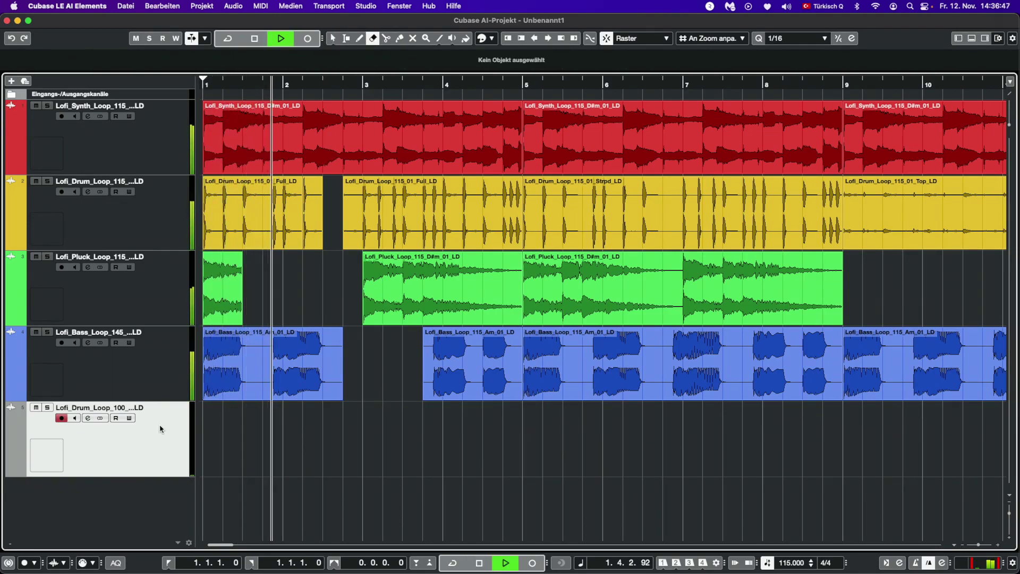